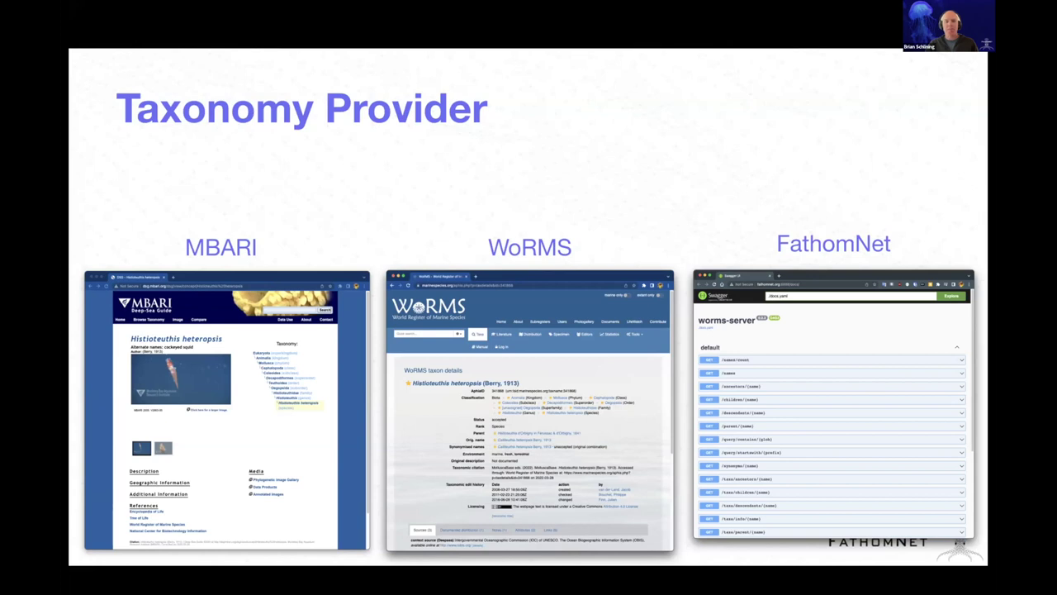
key(Right)
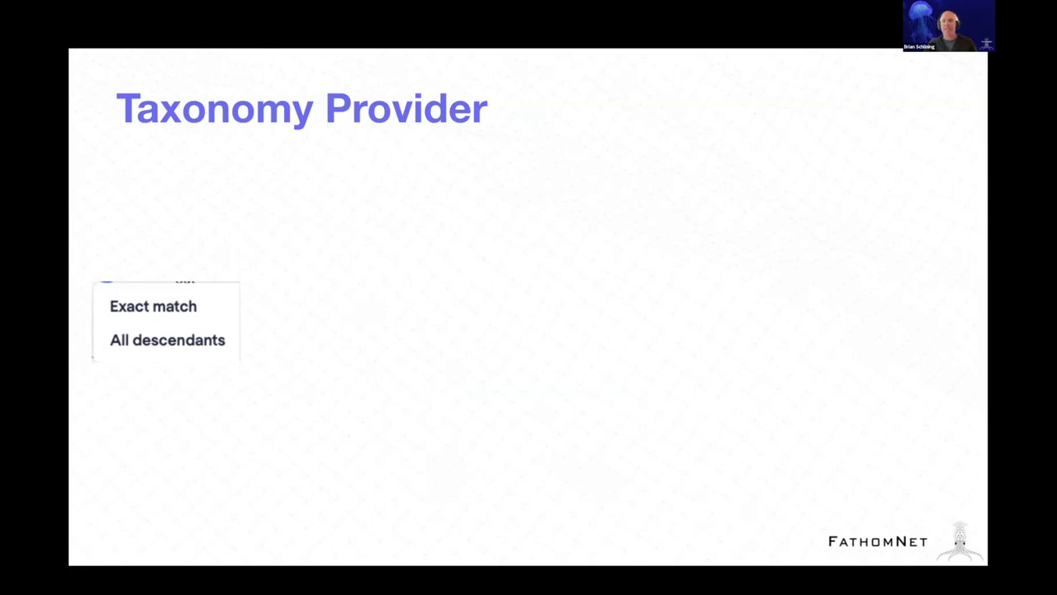
key(Right)
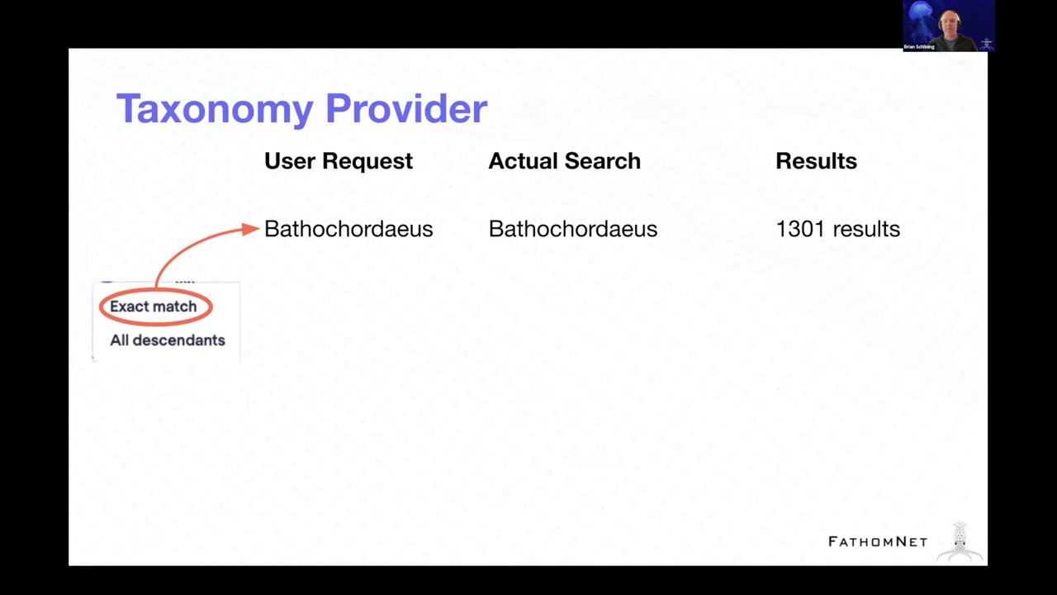
key(Right)
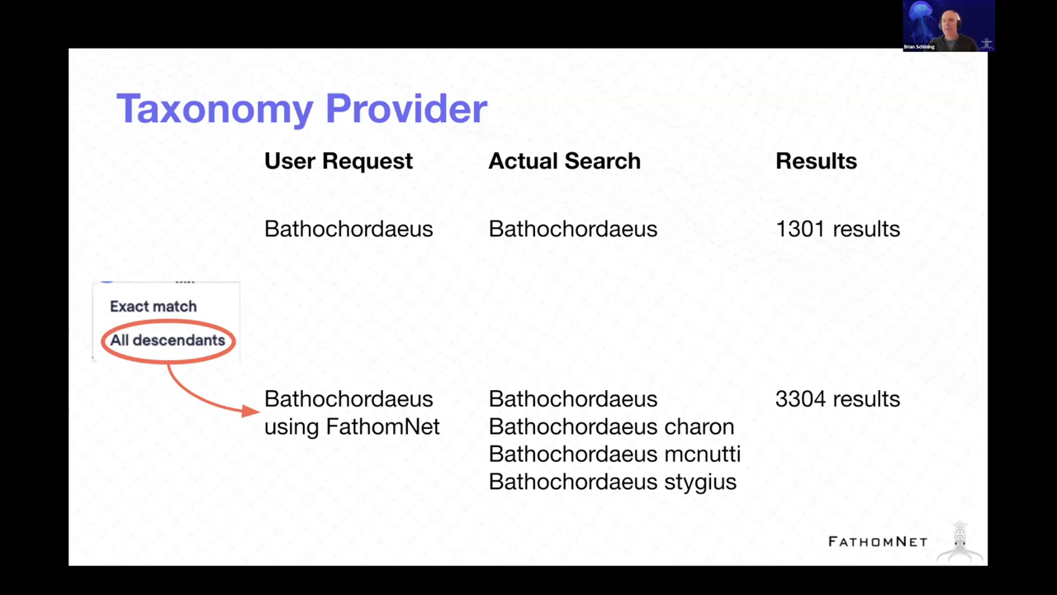
key(Right)
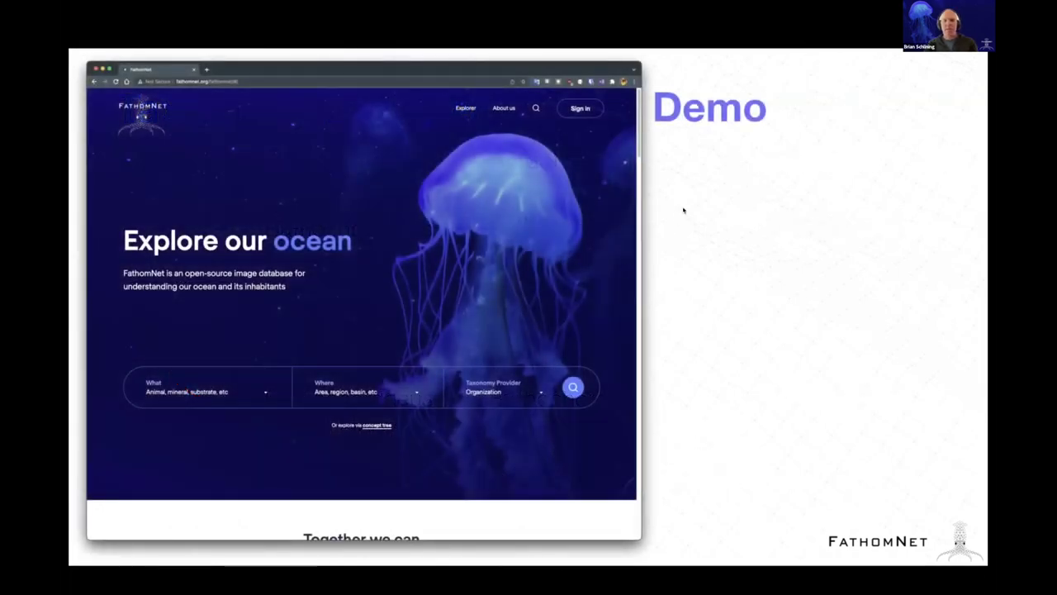
Leave the slideshow and show the FathomNet home page in a full-screen browser window.
key(Escape)
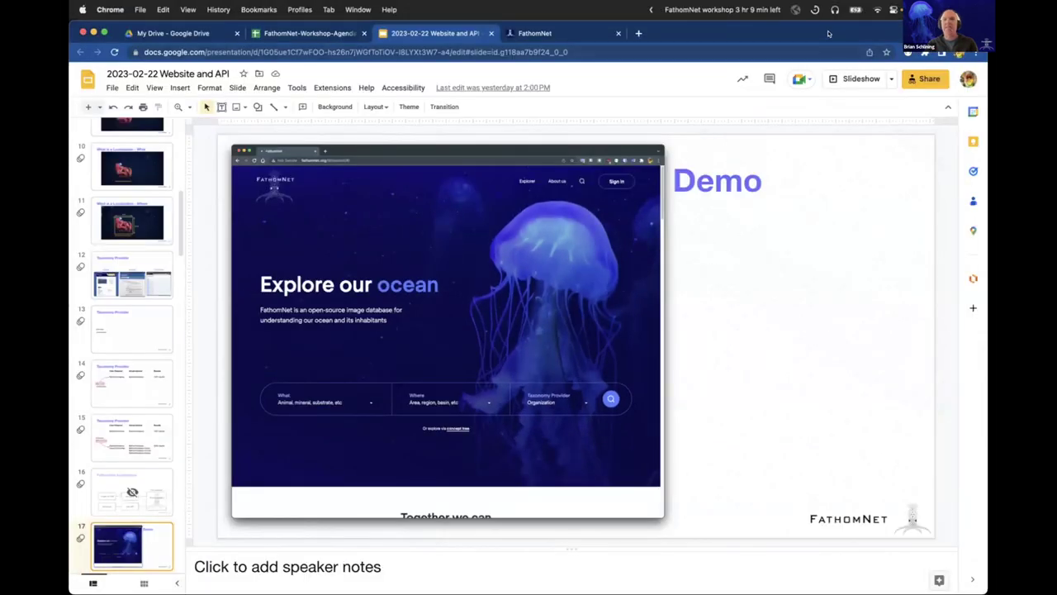
drag(831, 36, 830, 109)
click(531, 103)
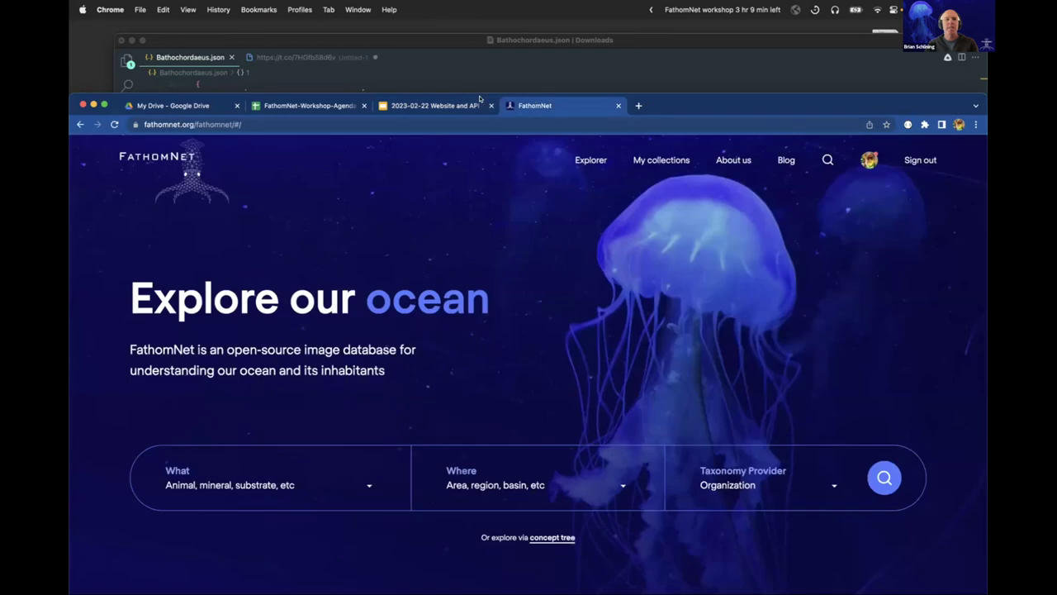
click(104, 105)
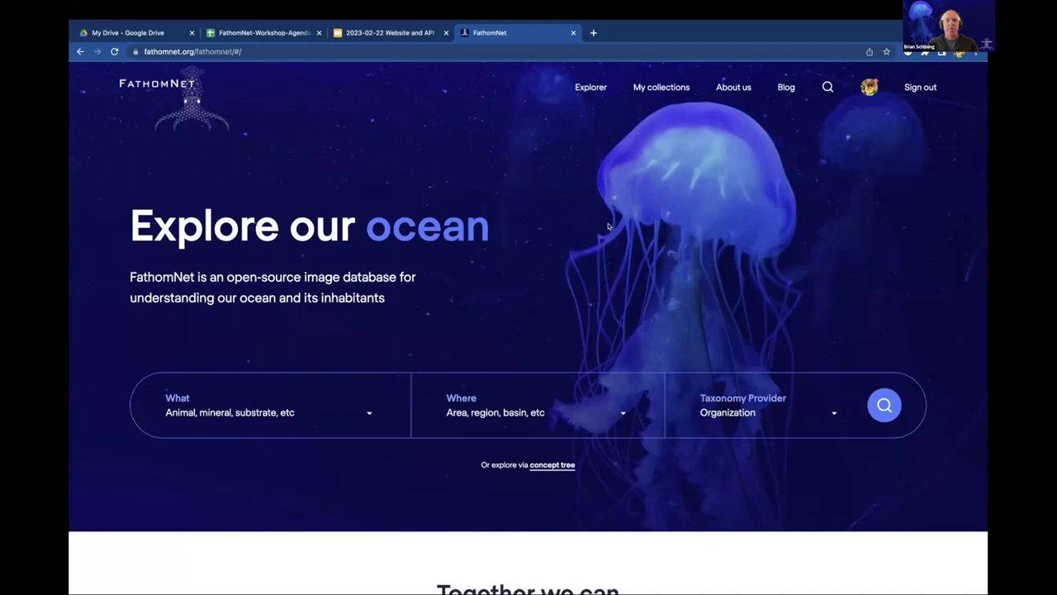
Look through the FathomNet home page down to the localization, image and contributor statistics, and return to its beginning.
scroll(605, 228, down, 2)
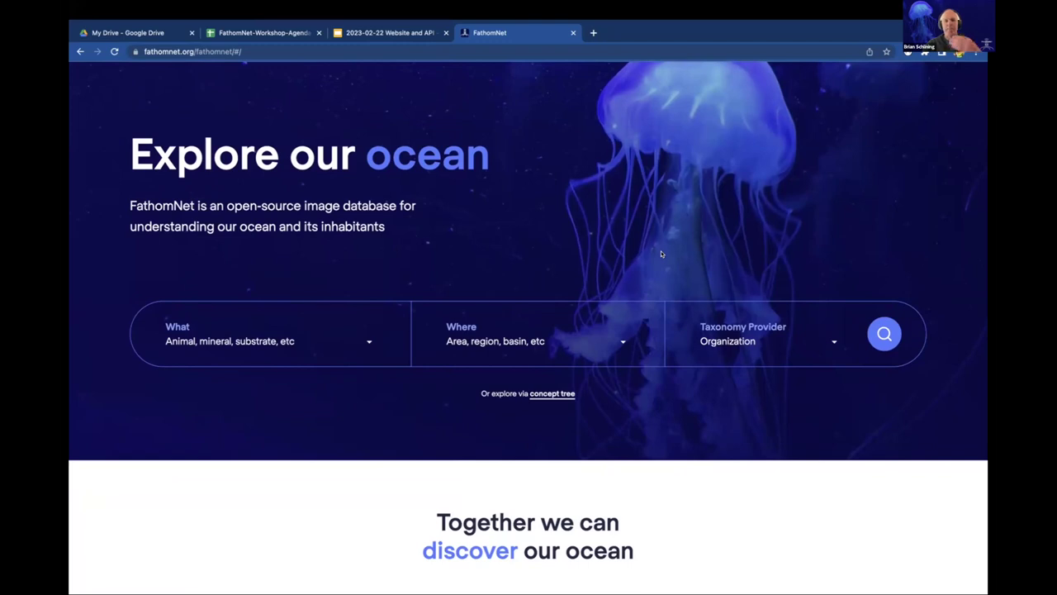
scroll(661, 253, down, 10)
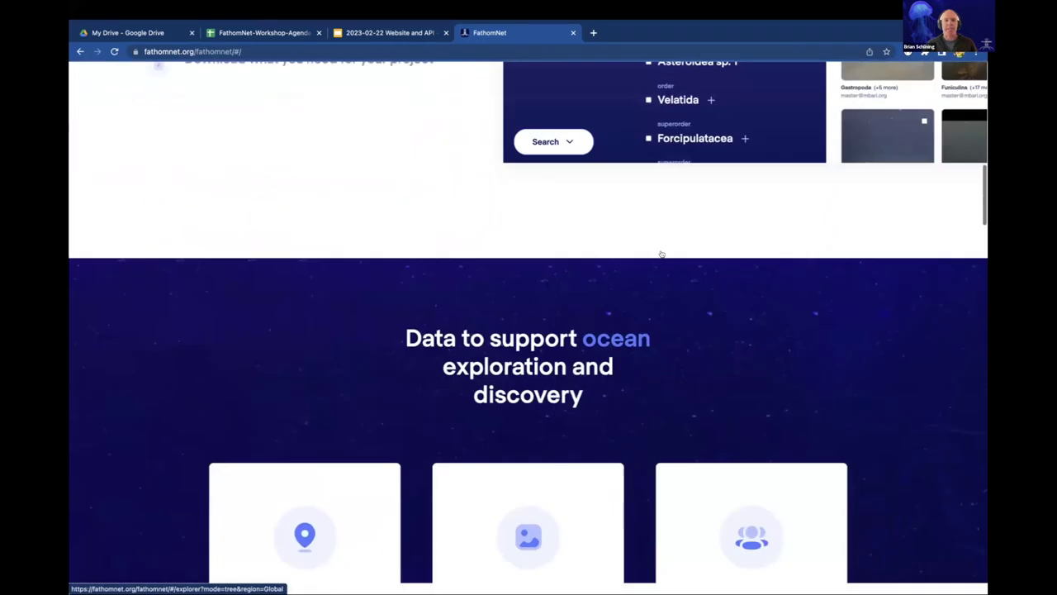
scroll(661, 254, down, 2)
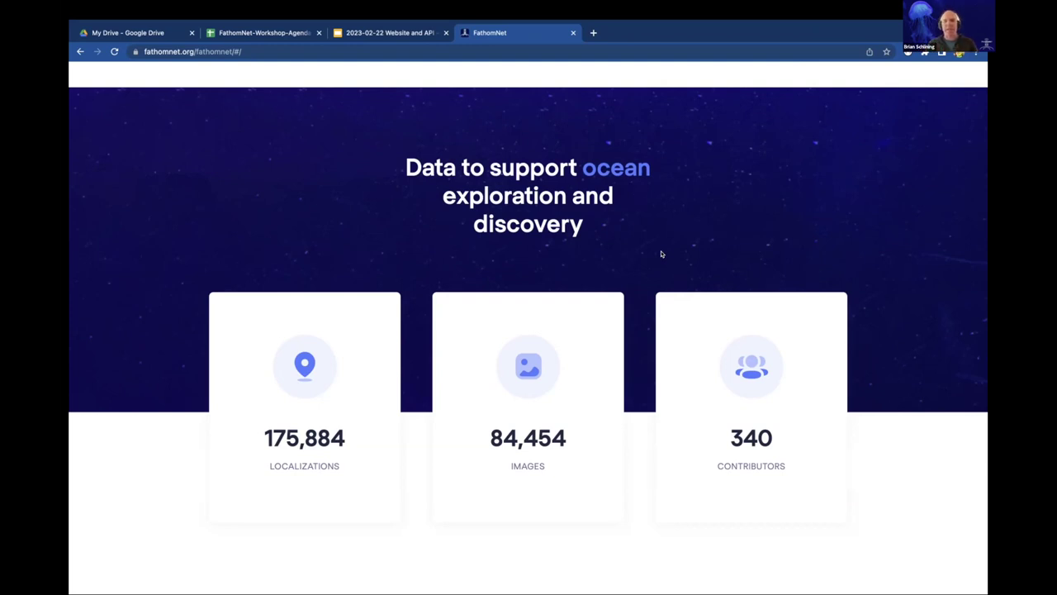
scroll(660, 254, up, 1)
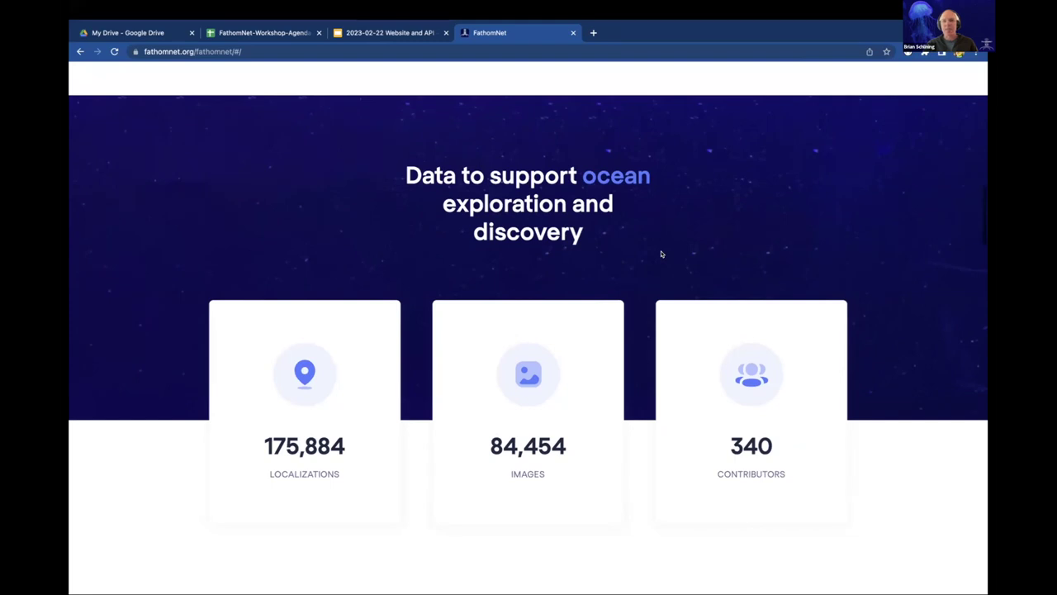
scroll(661, 253, up, 15)
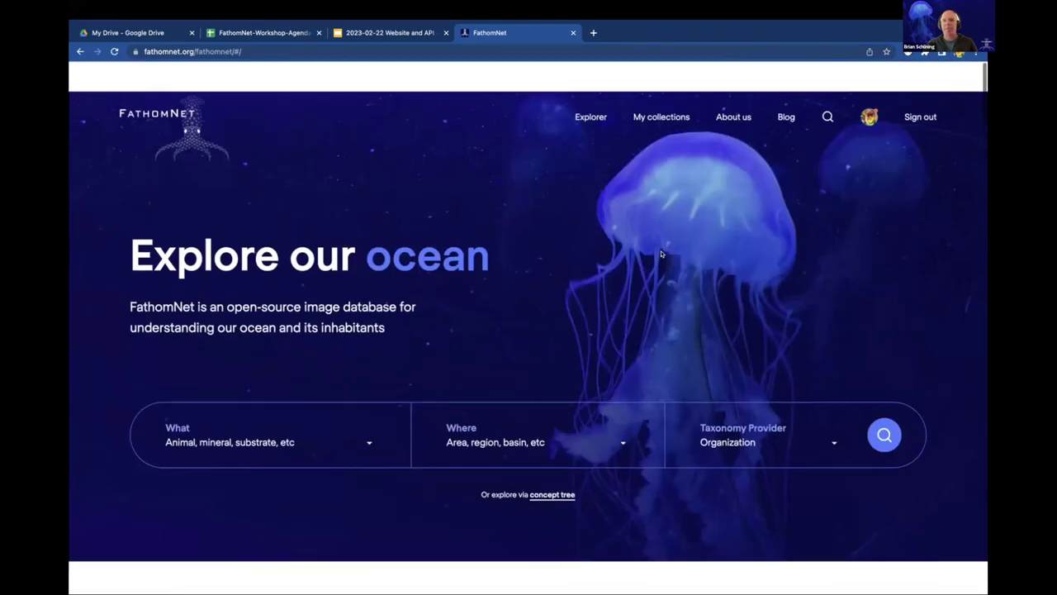
scroll(660, 253, down, 1)
Open the FathomNet Explorer and search for images of Bathochordaeus.
click(591, 90)
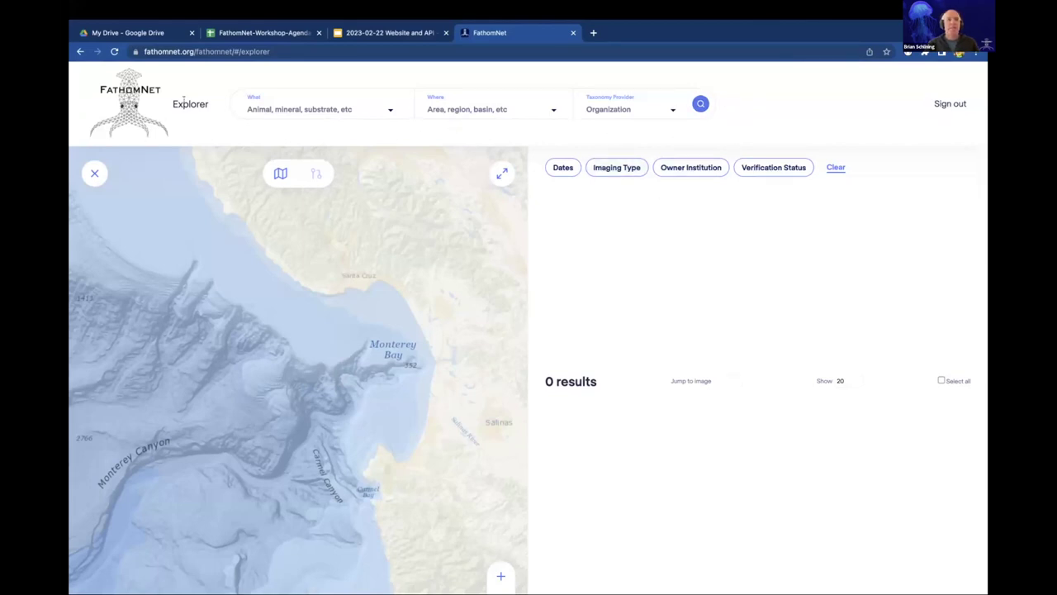
click(81, 50)
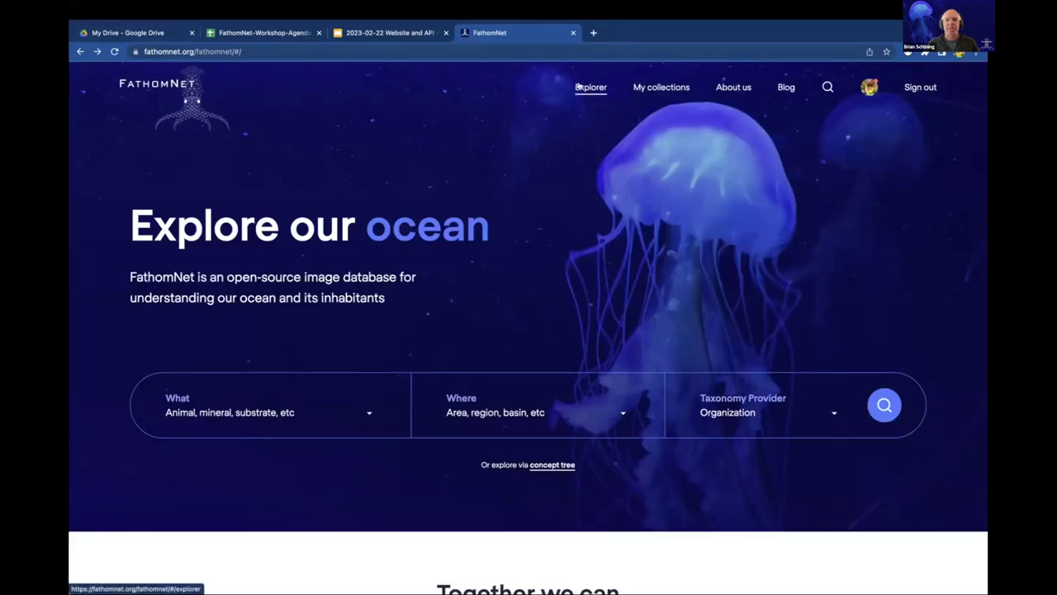
click(582, 88)
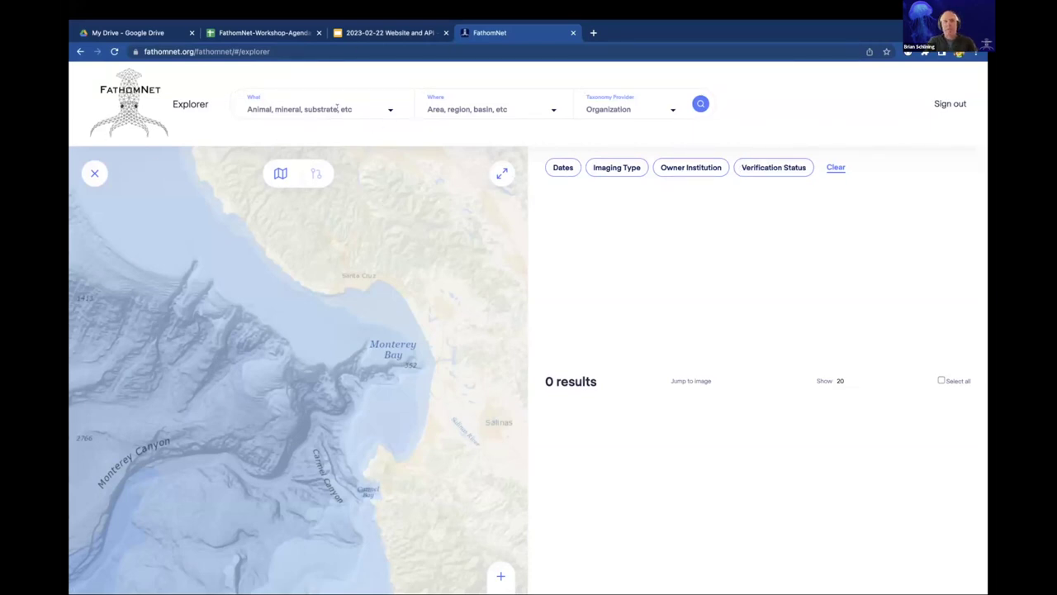
click(337, 106)
text(Batho)
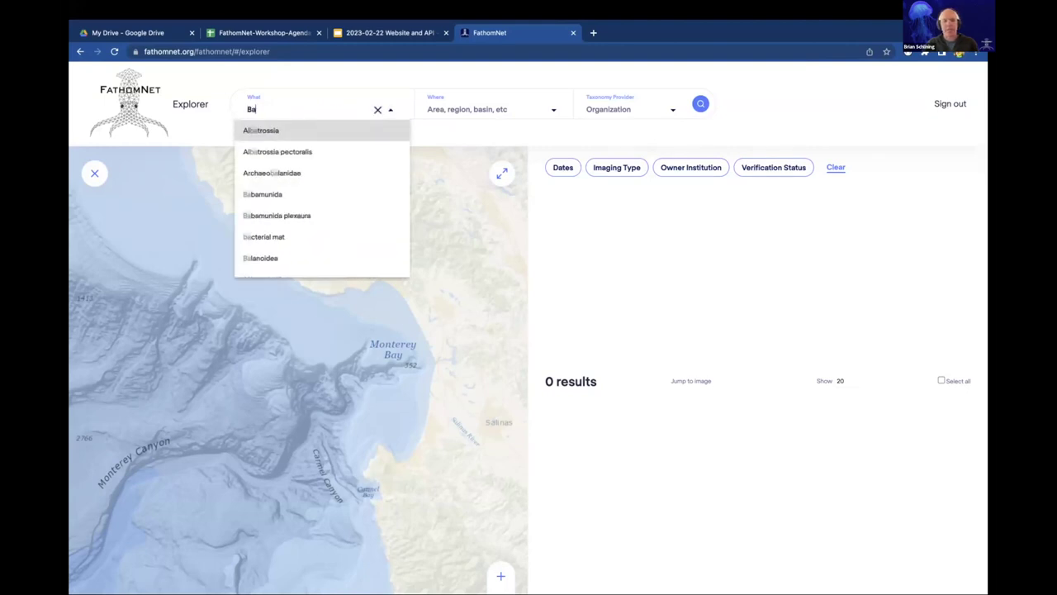
click(298, 130)
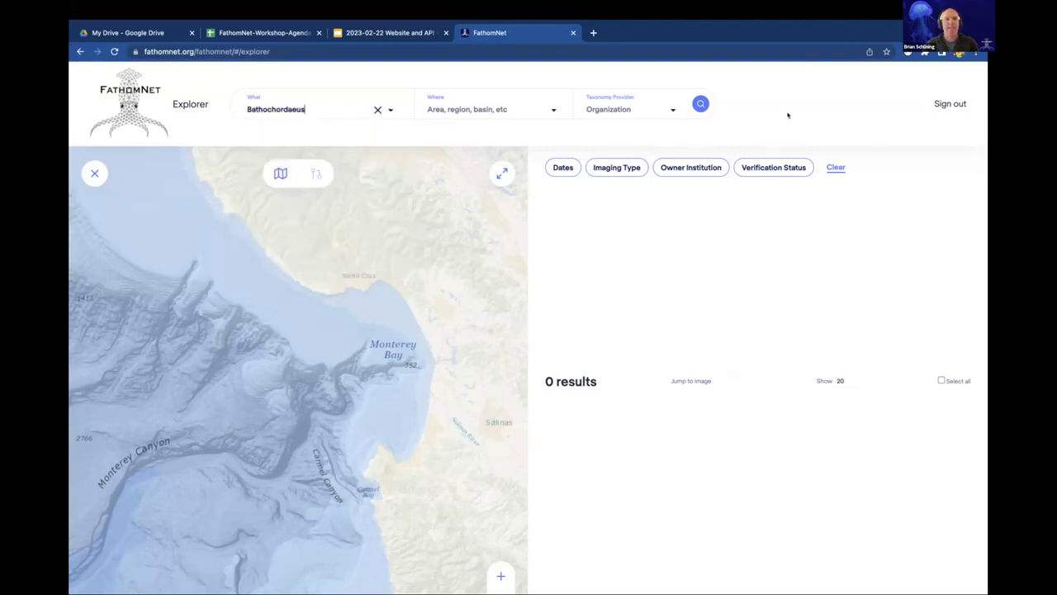
click(694, 102)
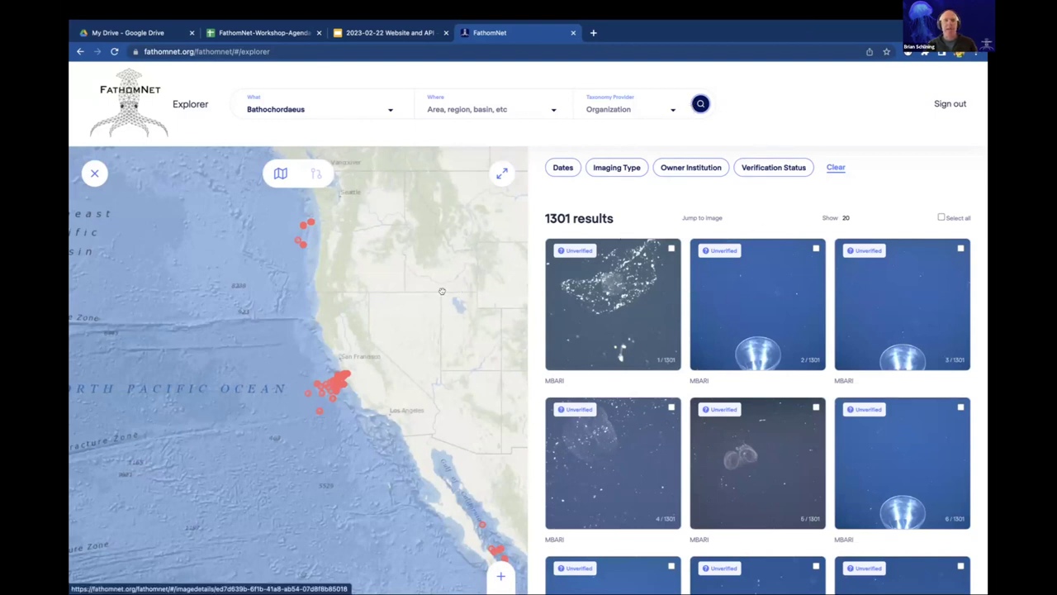
Preview a map observation off the northwest US coast, and select all images on page 2 of the Bathochordaeus results.
click(289, 238)
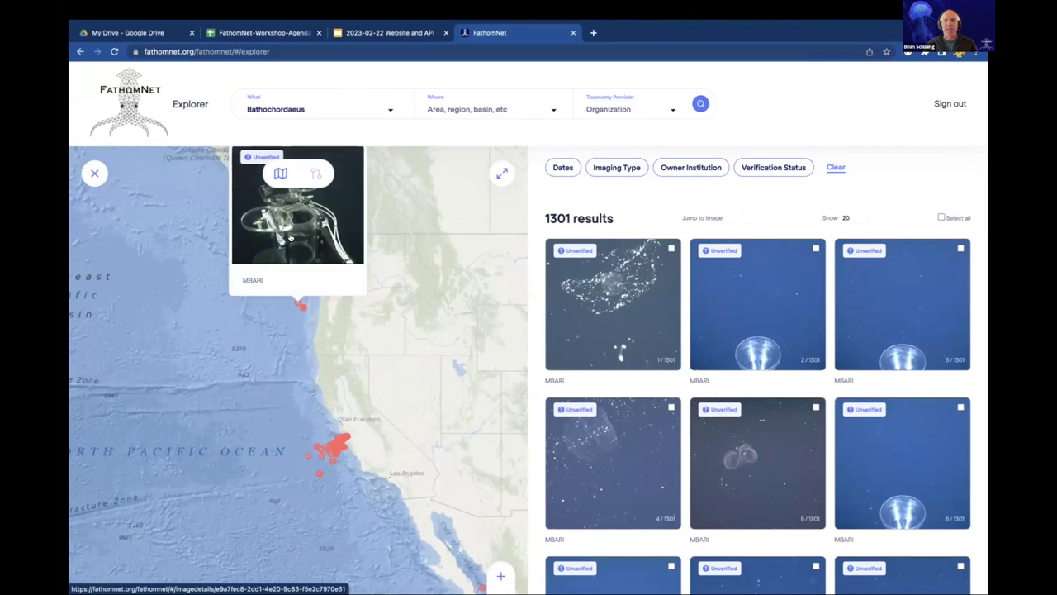
scroll(748, 383, down, 10)
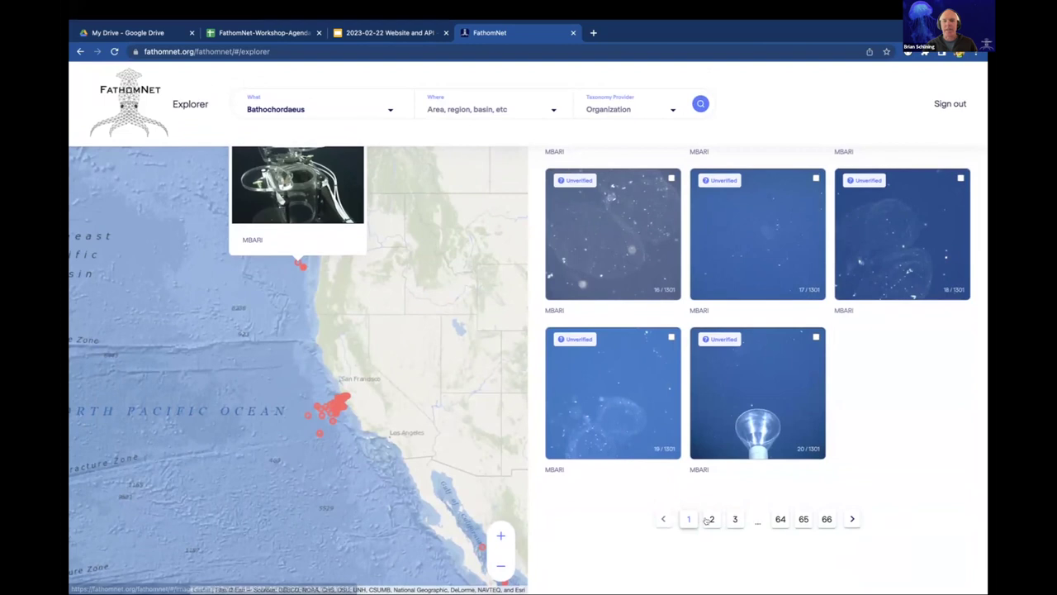
click(709, 519)
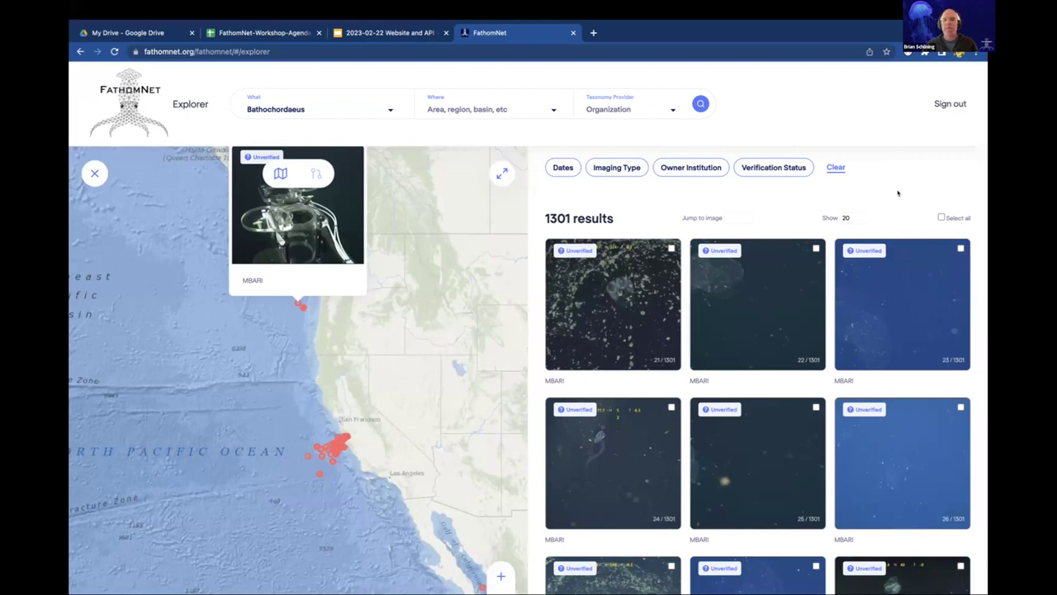
click(942, 217)
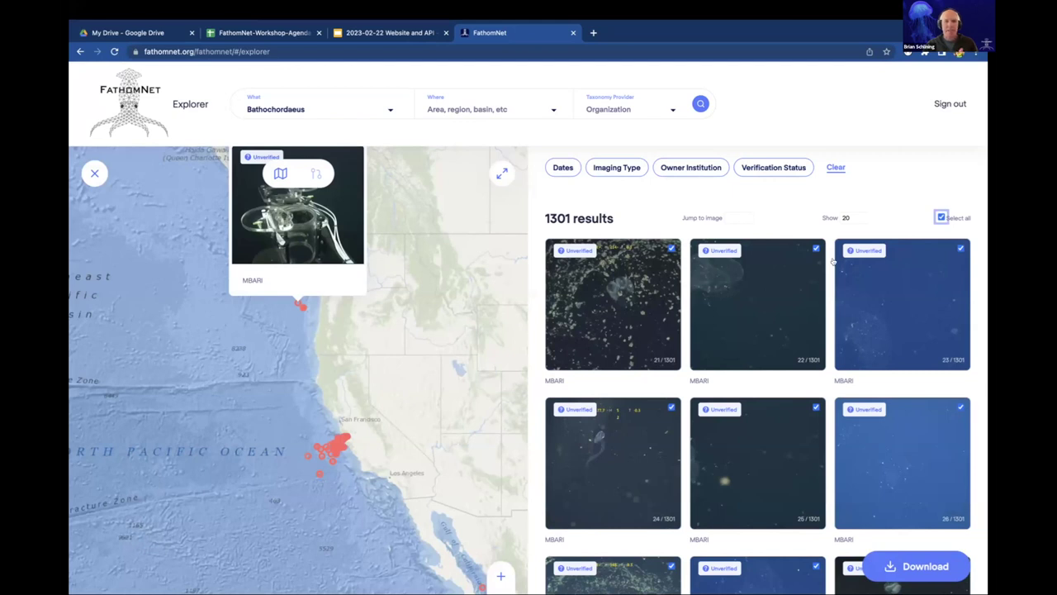
scroll(892, 239, down, 2)
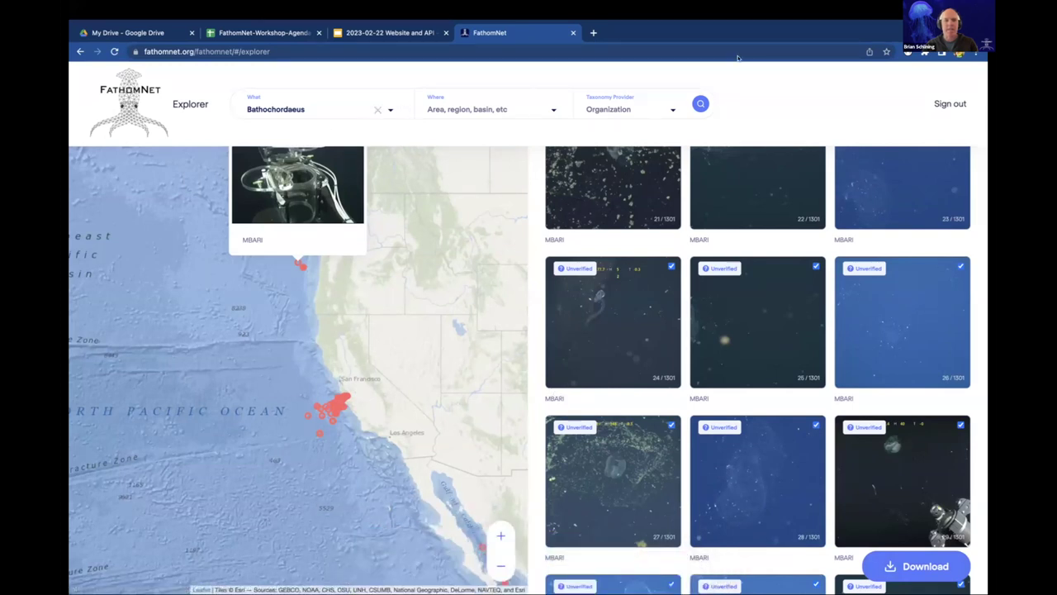
Switch to Visual Studio Code and examine the image metadata and bounding box records in Bathochordaeus.json.
mouse_move(108, 8)
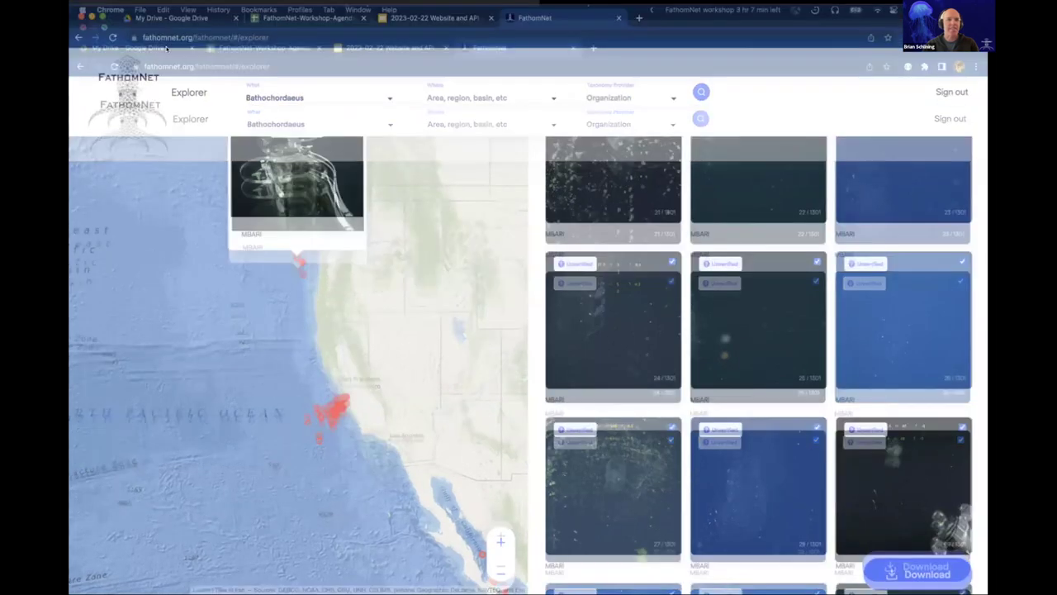
key(super+Tab)
key(super+Tab)
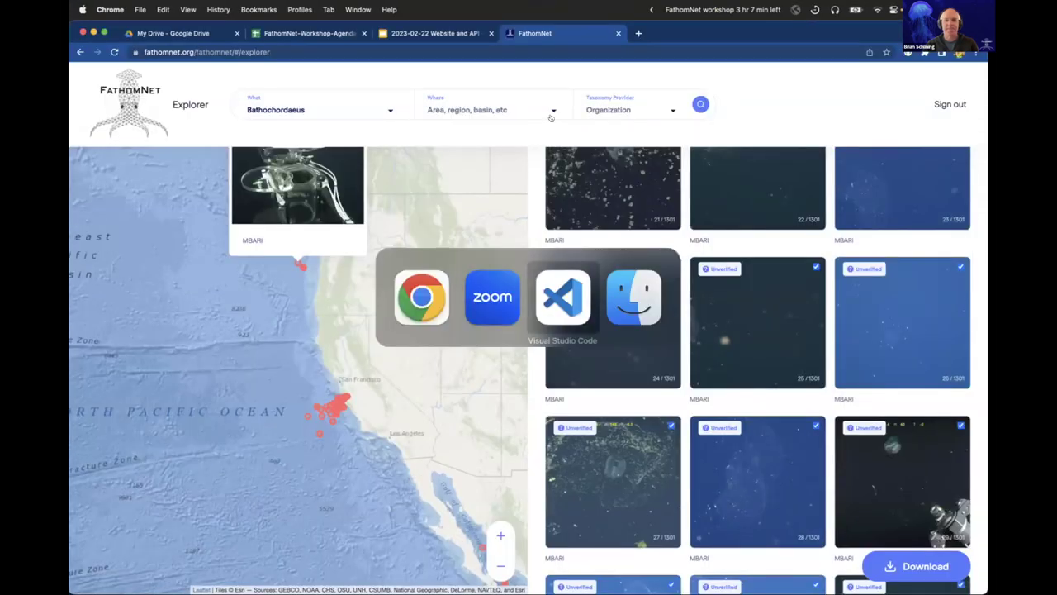
scroll(472, 227, up, 4)
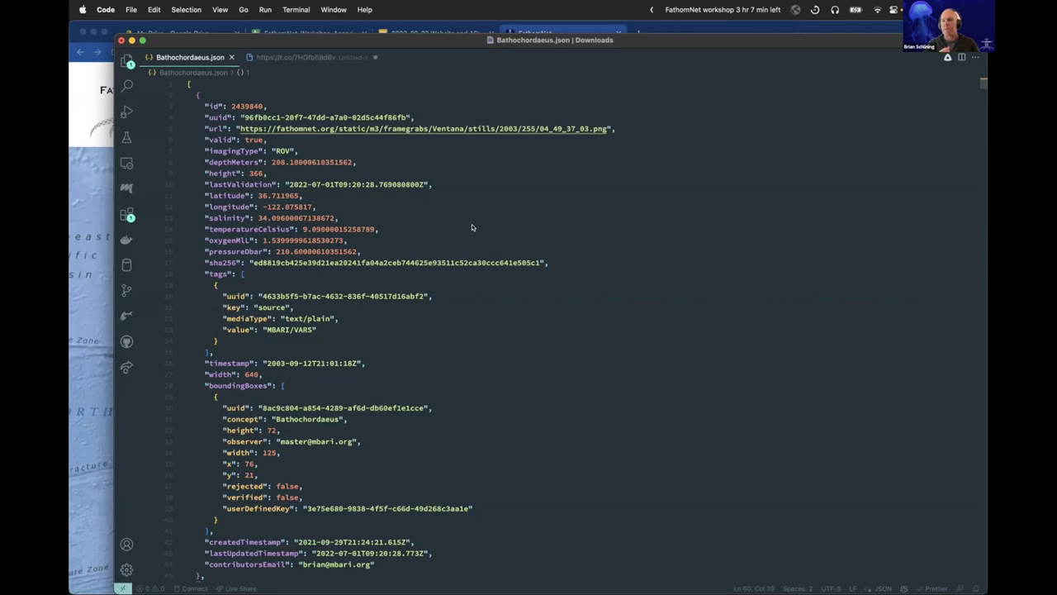
scroll(472, 227, down, 15)
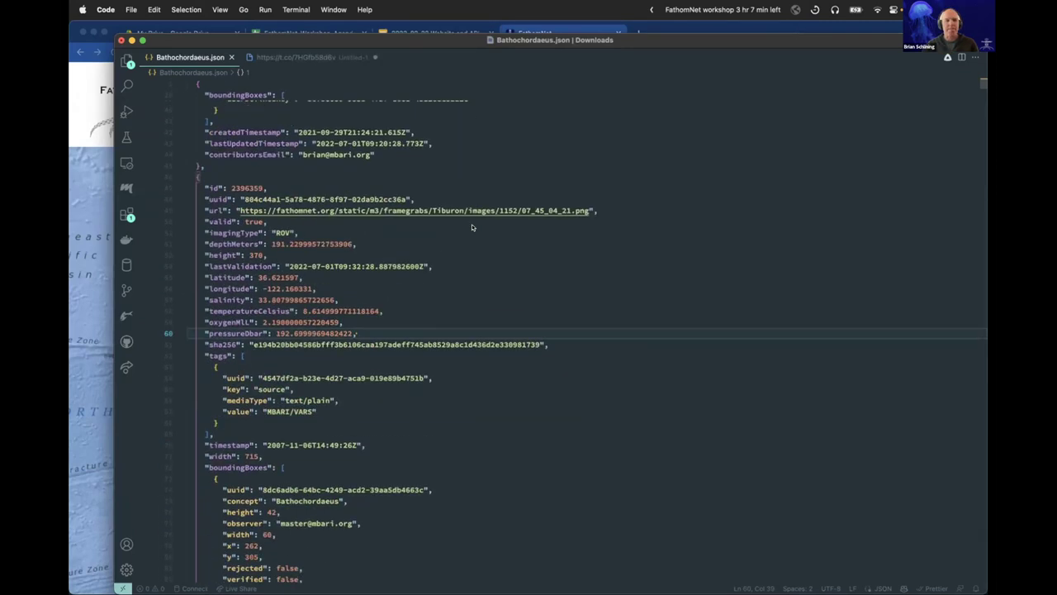
scroll(471, 227, down, 5)
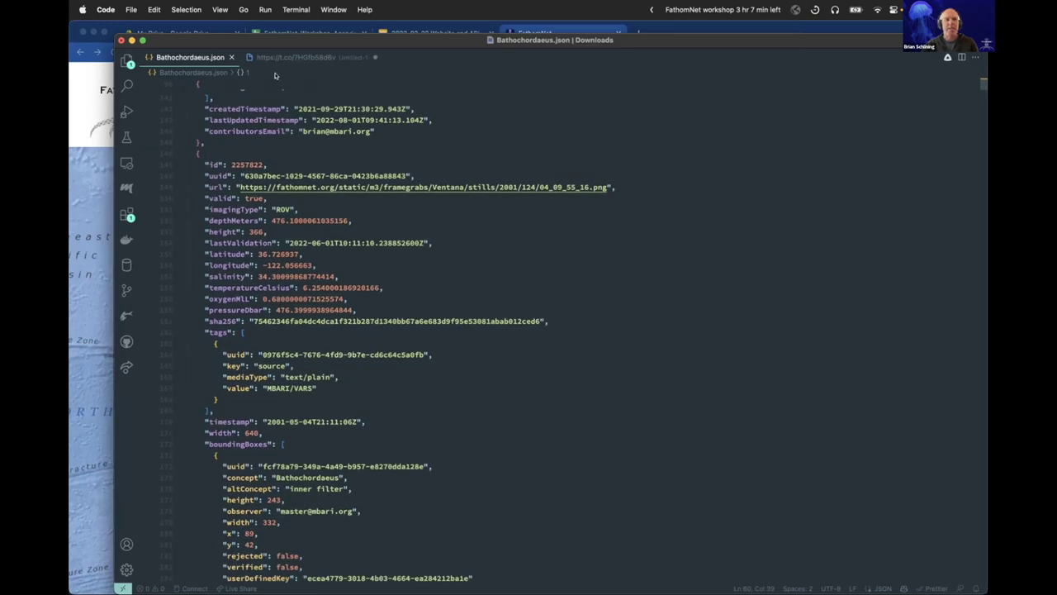
Switch back to Chrome and show the FathomNet Explorer page in full screen.
click(176, 23)
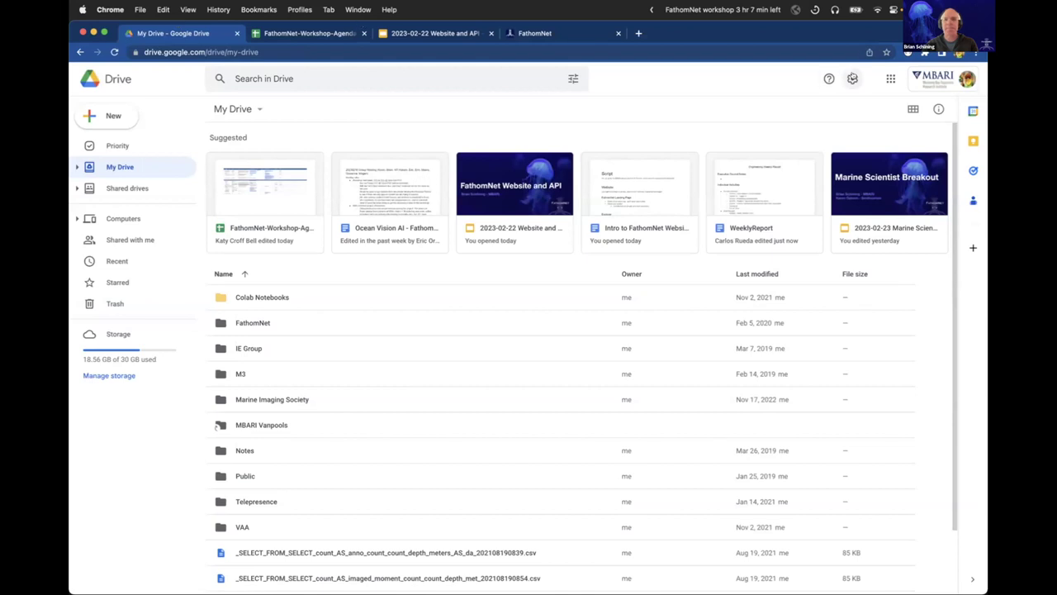
drag(528, 26, 526, 78)
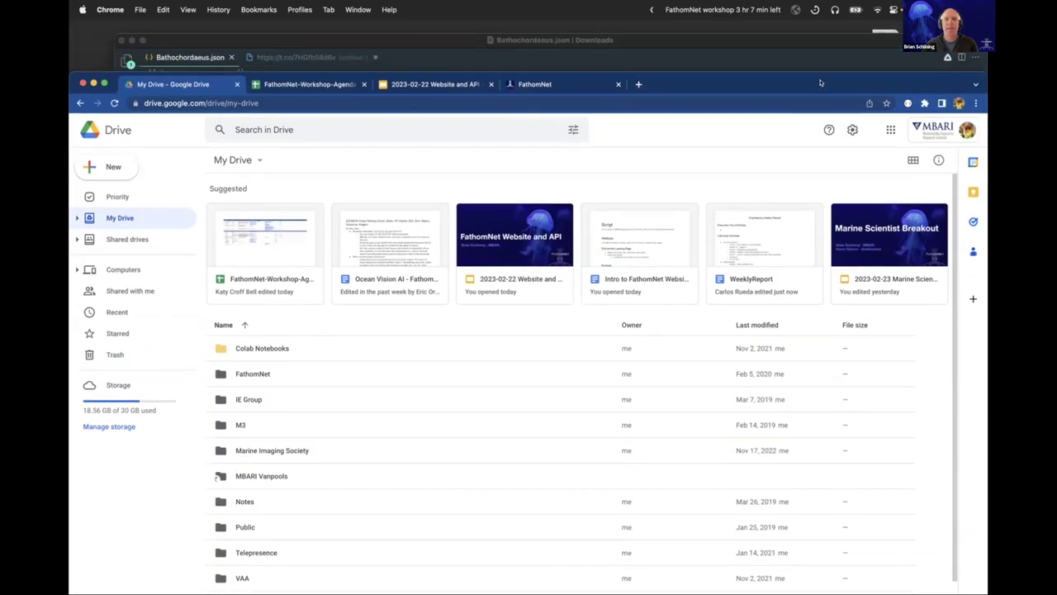
click(533, 83)
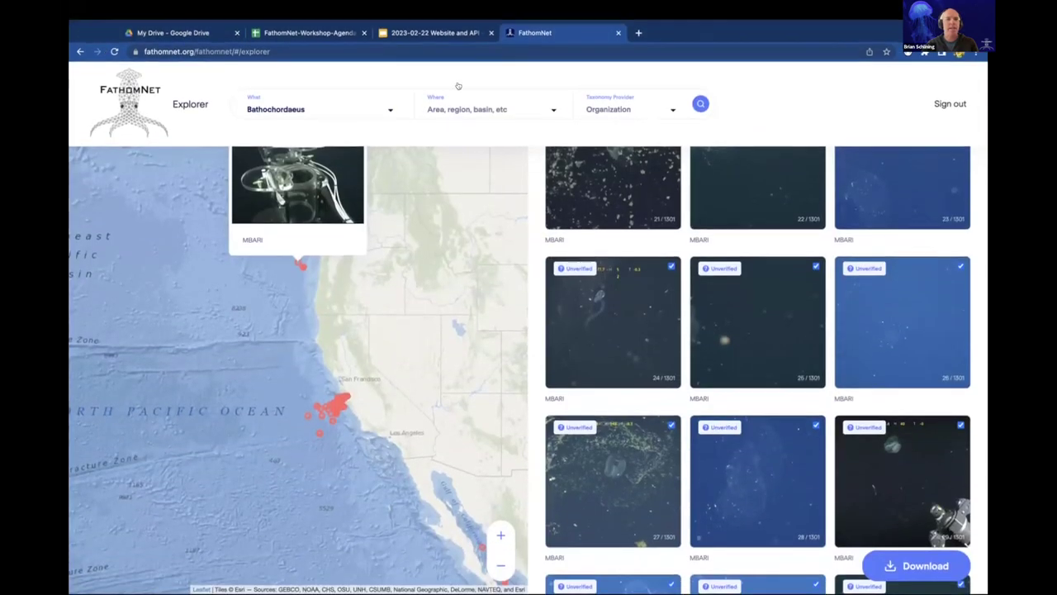
key(ctrl+super+f)
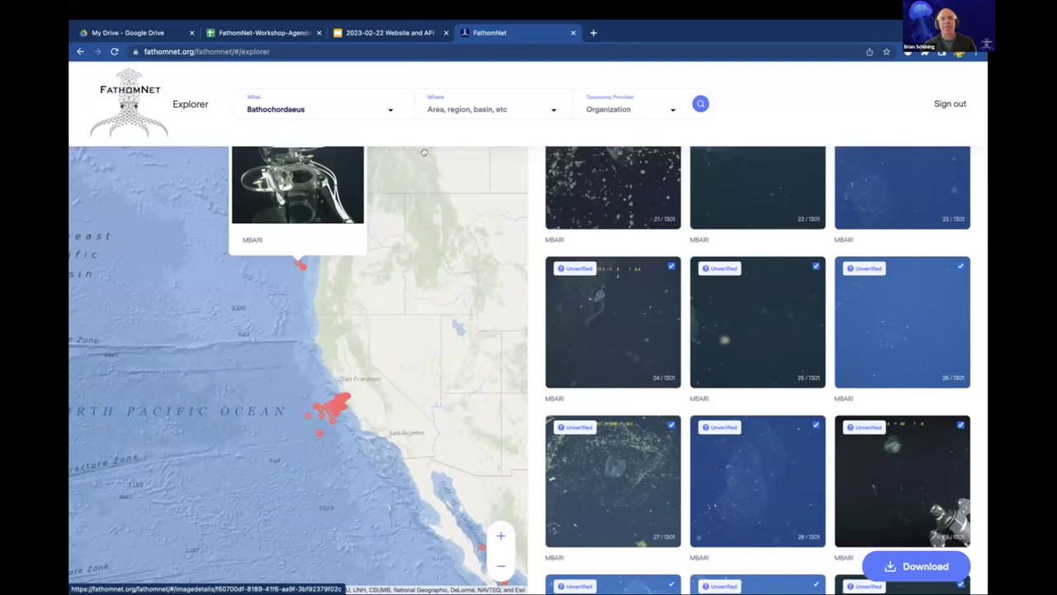
View the region choices of the Where filter, and reload the Explorer page to reset the search.
click(437, 105)
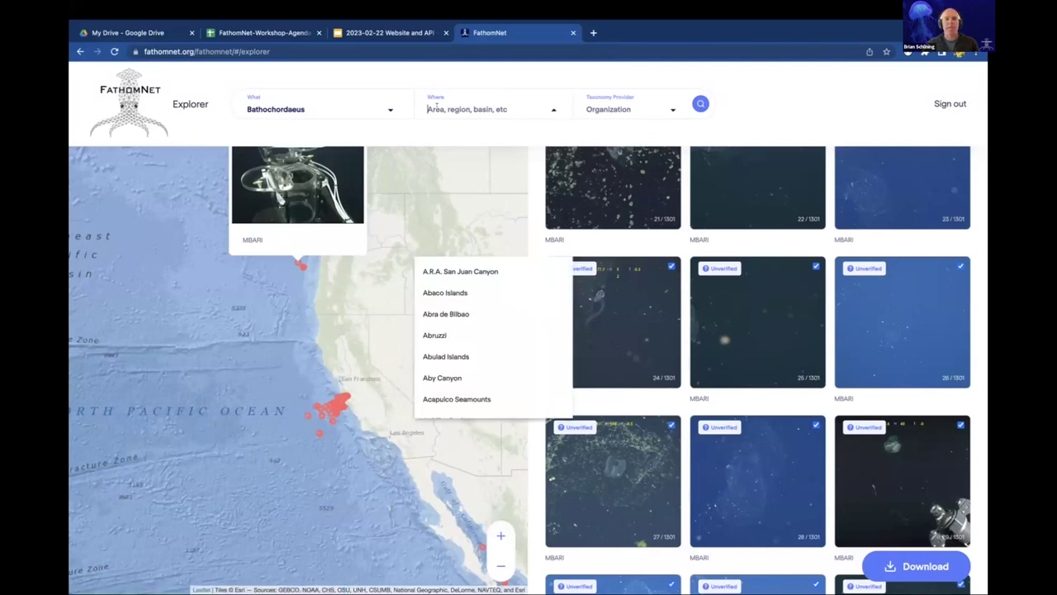
key(Escape)
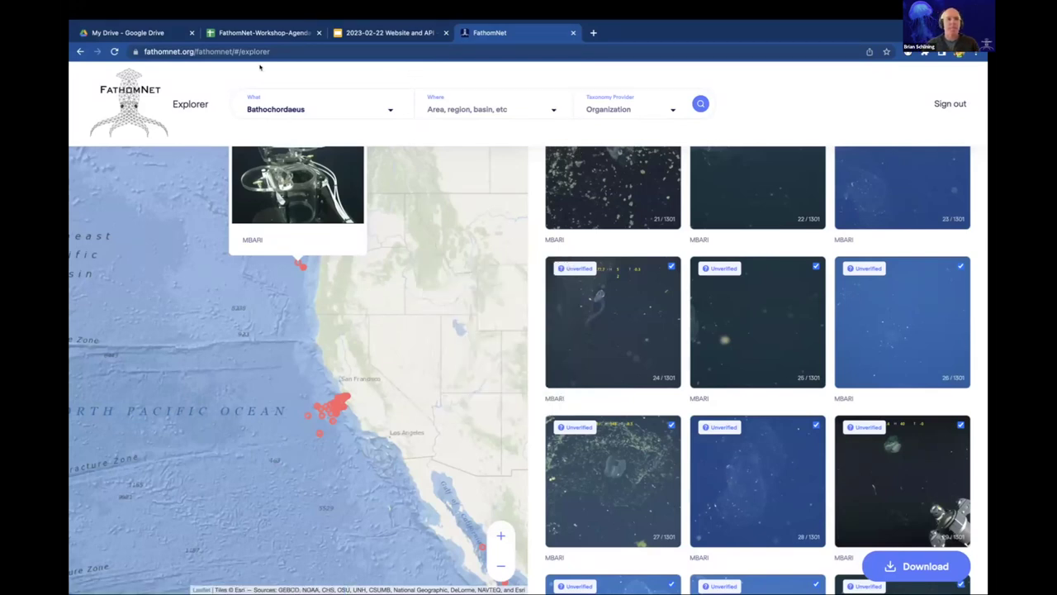
click(113, 51)
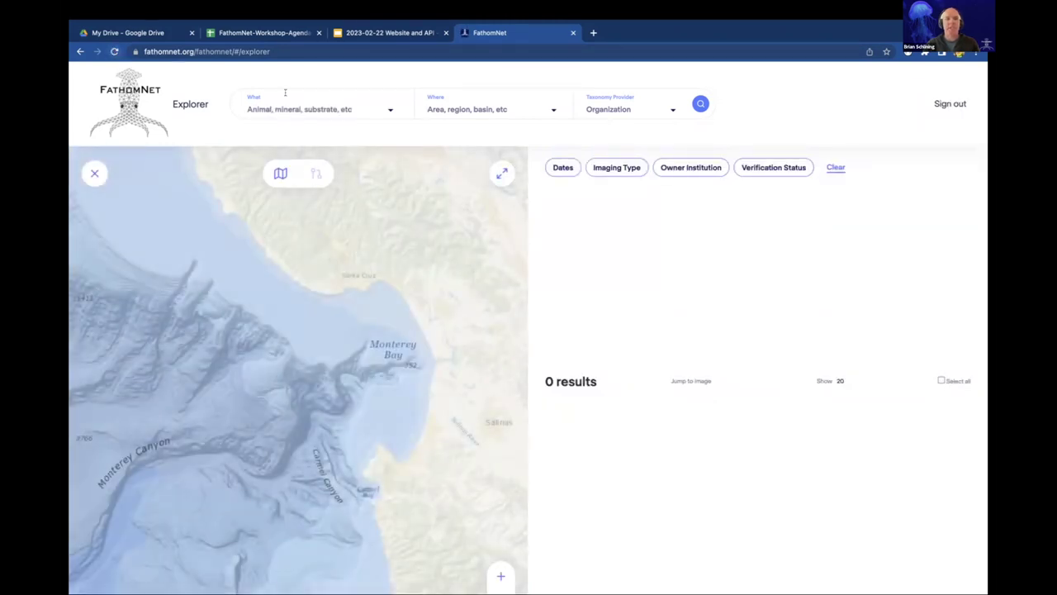
Search for all images in the Gulf of California region, and view the mapped observations along the gulf.
click(456, 108)
text(Gul)
key(BackSpace)
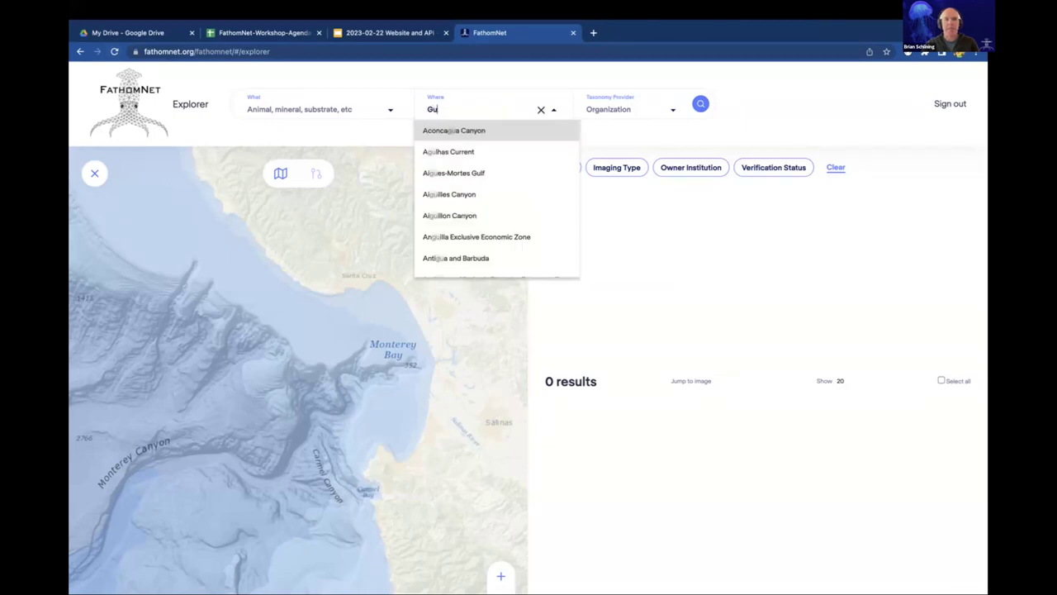
text(lf of C)
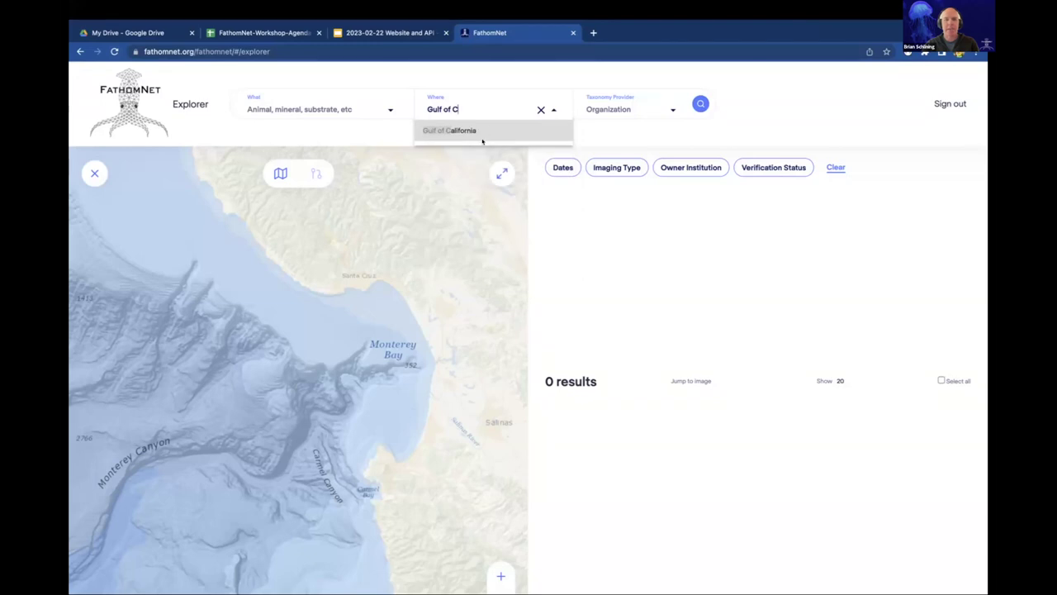
click(452, 134)
click(698, 102)
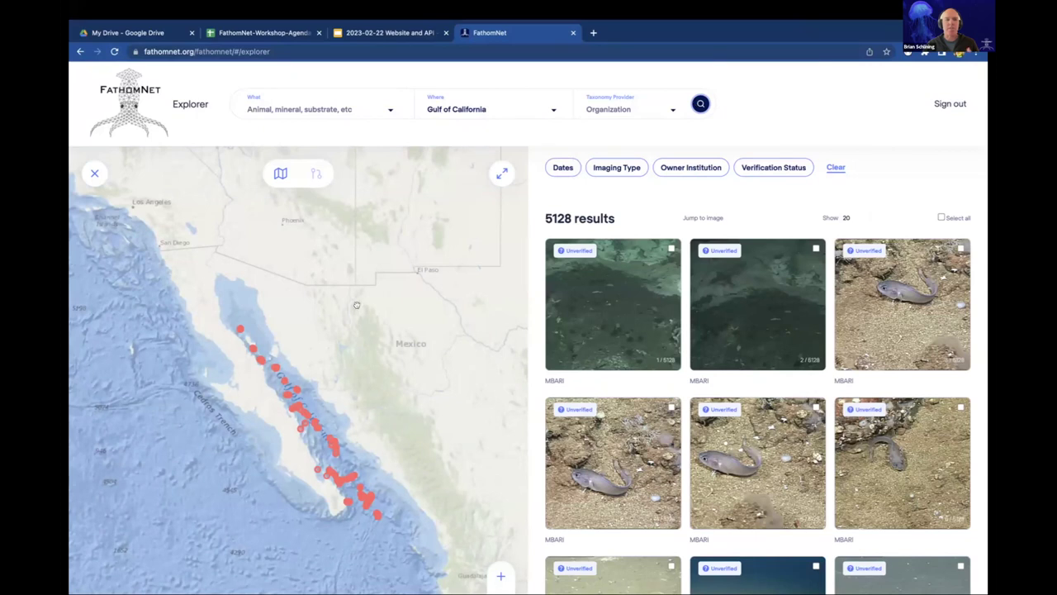
scroll(375, 279, up, 2)
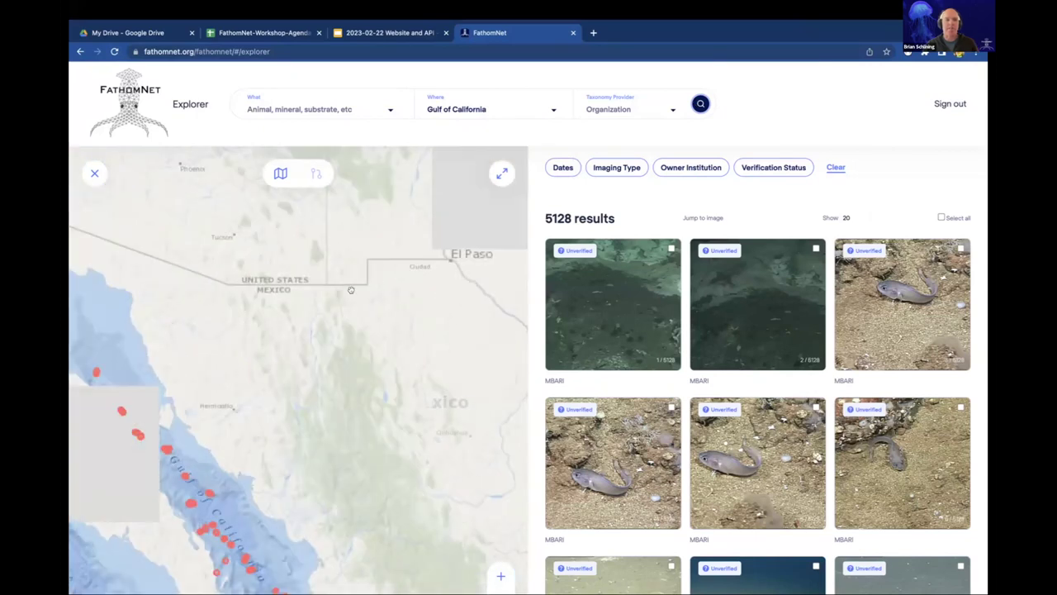
drag(347, 305, 392, 194)
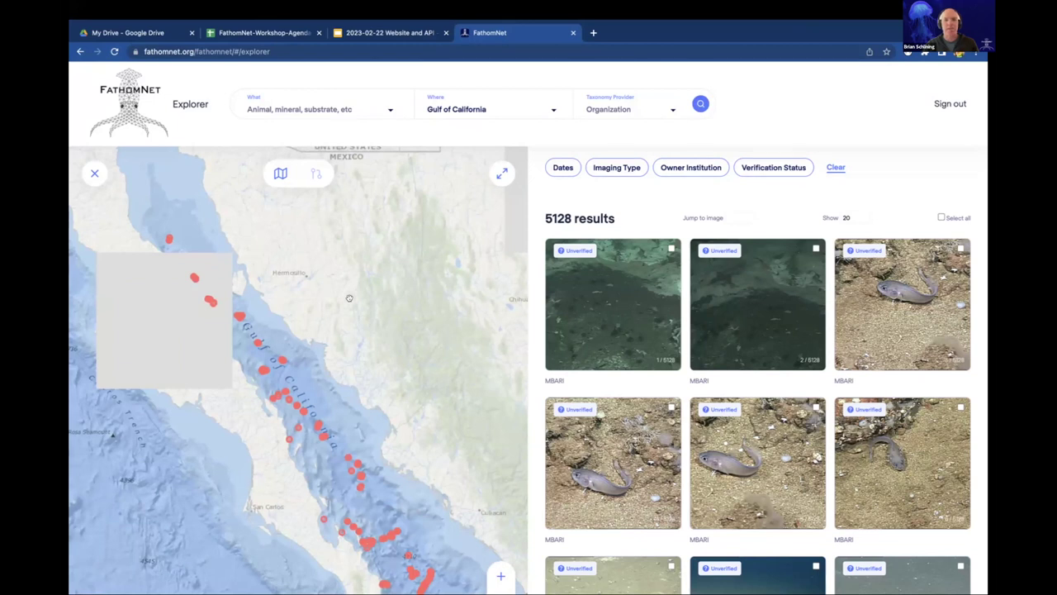
Narrow the Gulf of California search to the concept Bathochordaeus.
click(303, 107)
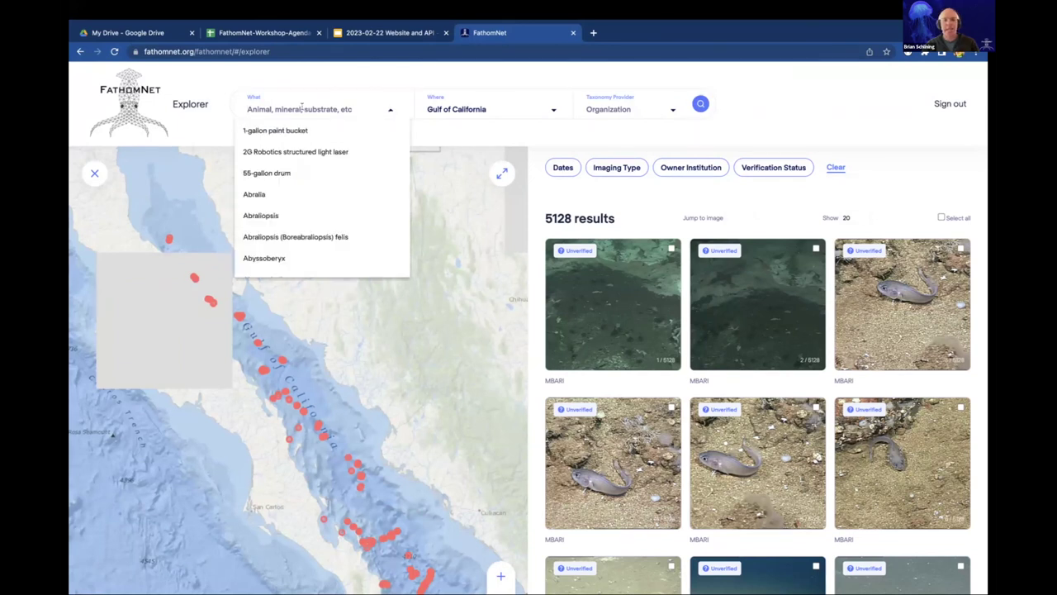
text(Batho)
key(Down)
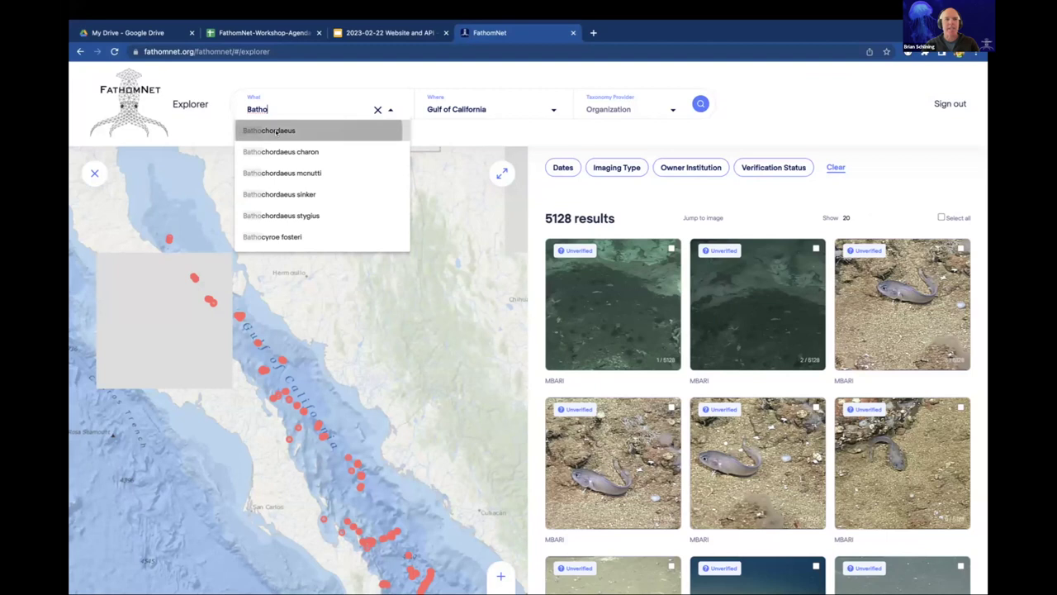
key(Return)
click(699, 102)
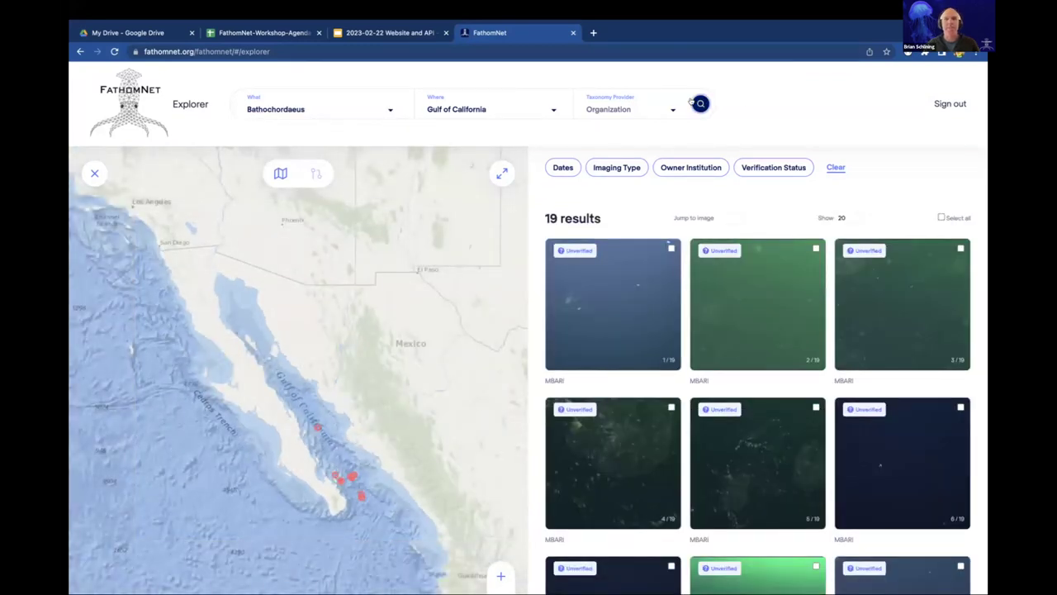
Set the taxonomy provider to fathomnet and rerun the Bathochordaeus search for the Gulf of California.
click(618, 106)
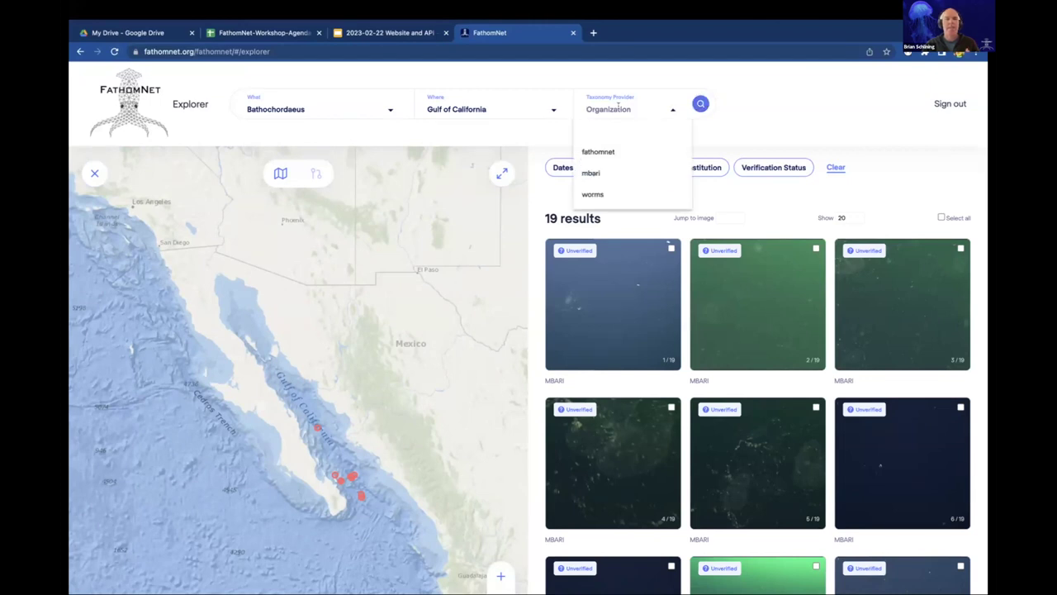
click(603, 149)
click(699, 104)
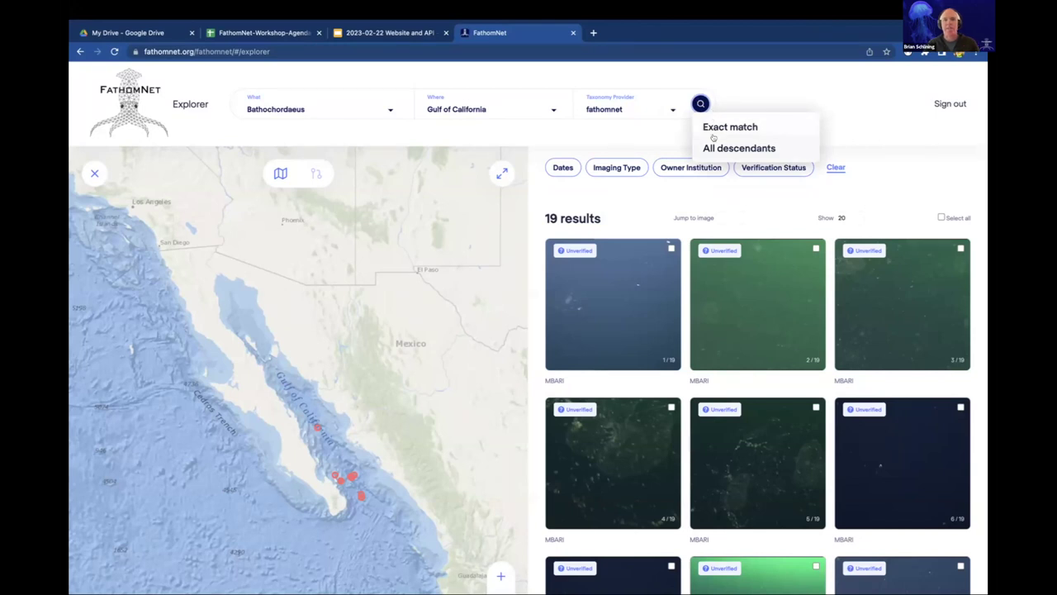
click(713, 137)
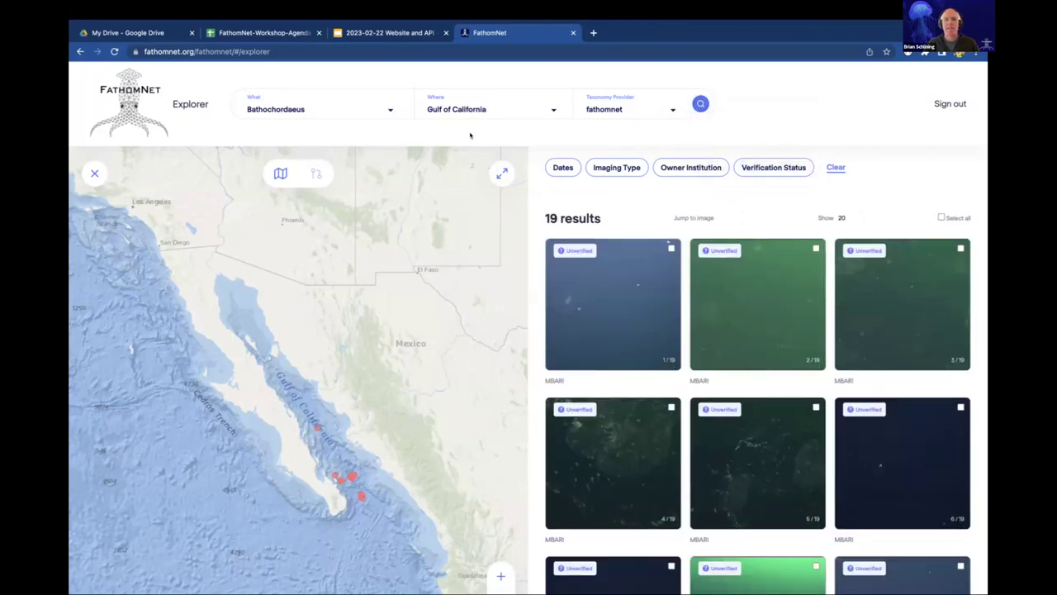
Clear the region filter and search for Bathochordaeus with all its descendants.
click(538, 105)
mouse_move(689, 100)
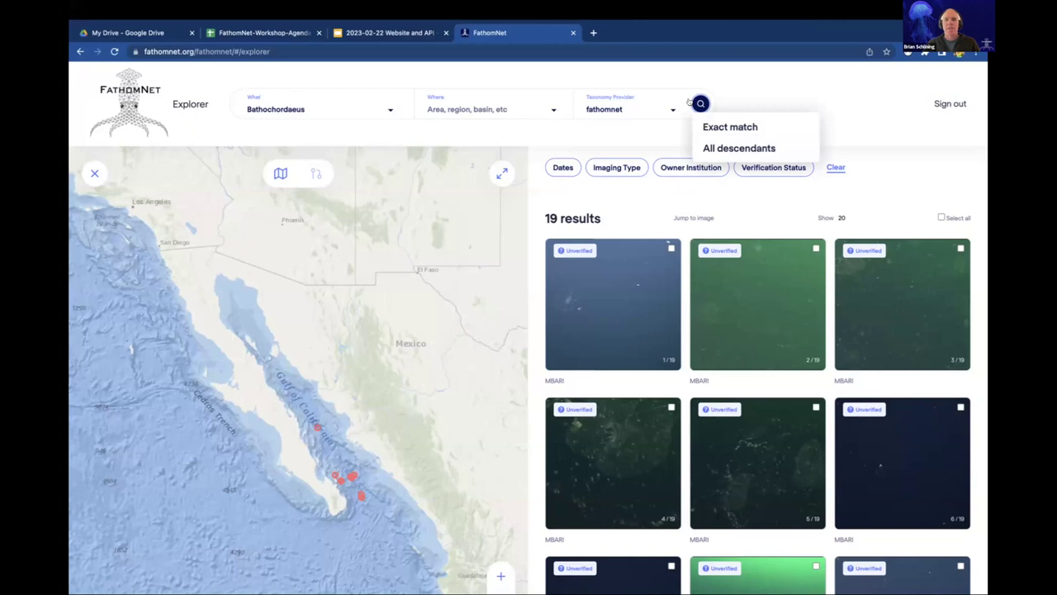
click(709, 143)
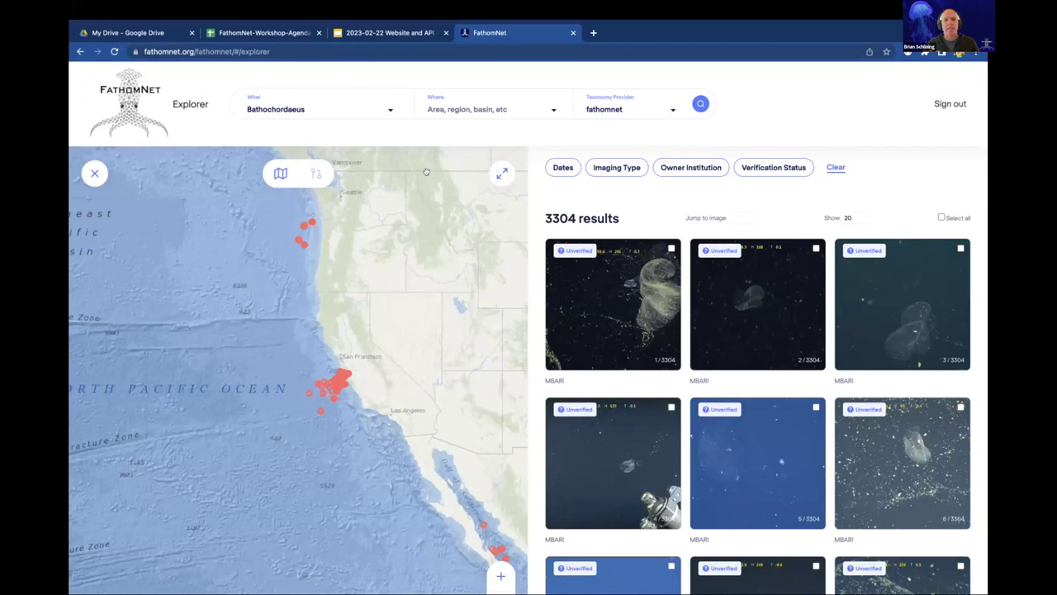
View the filter options for dates, imaging type, owner institution and verification status without applying any.
click(563, 168)
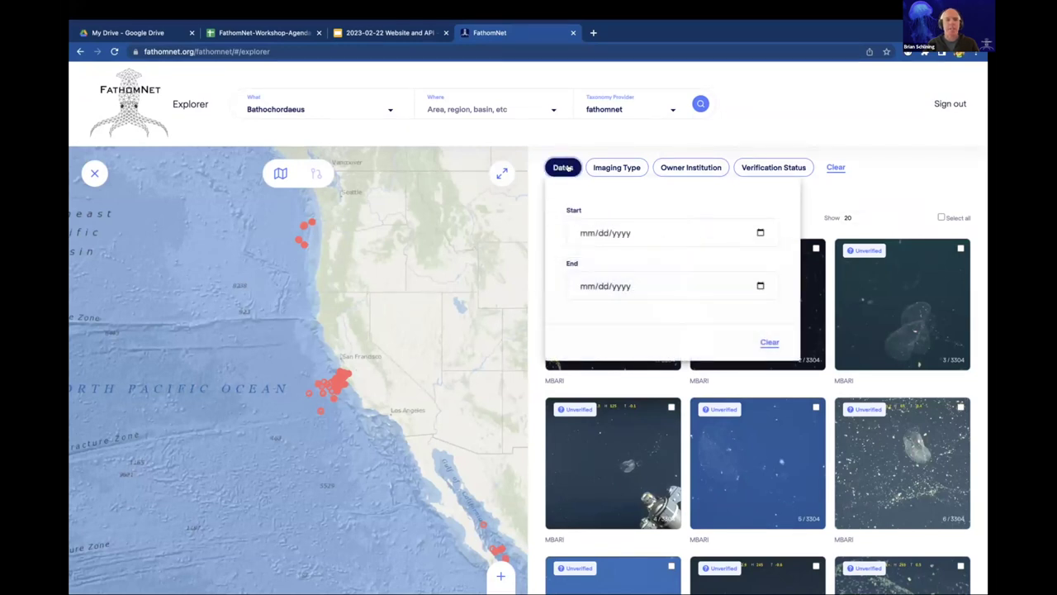
click(621, 163)
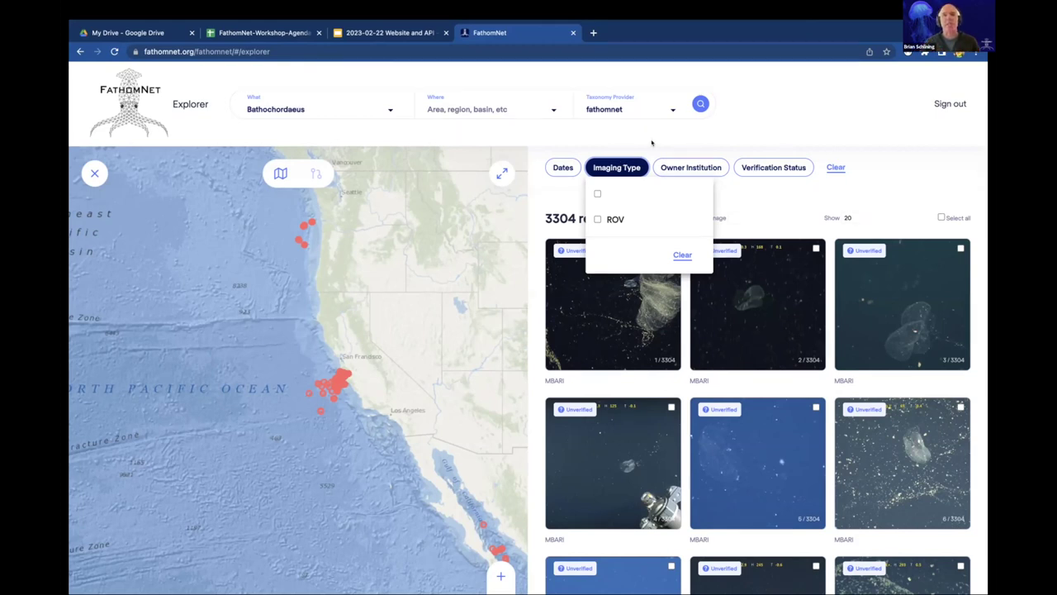
click(616, 167)
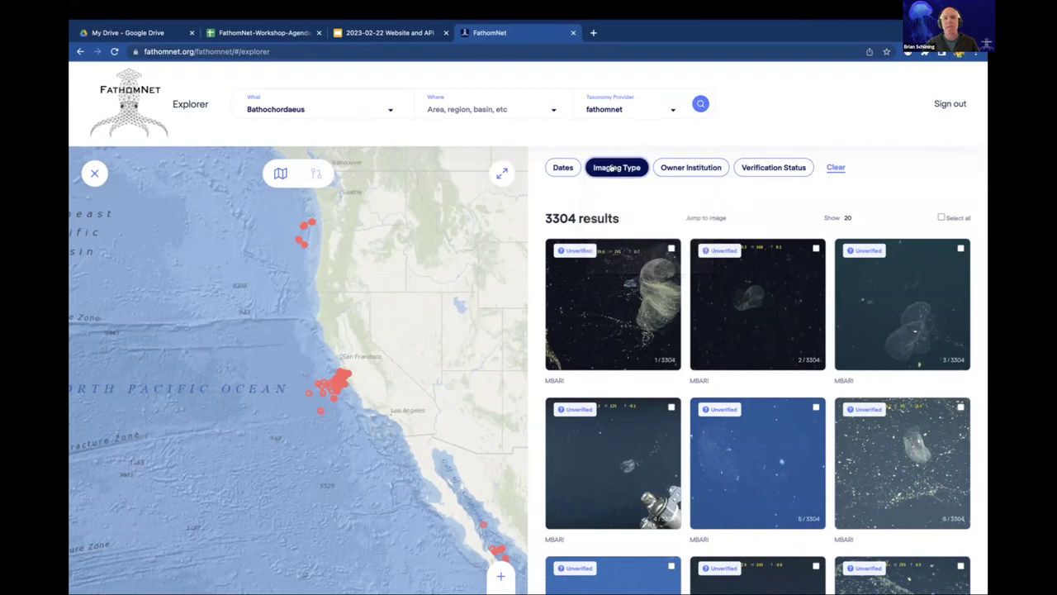
click(689, 163)
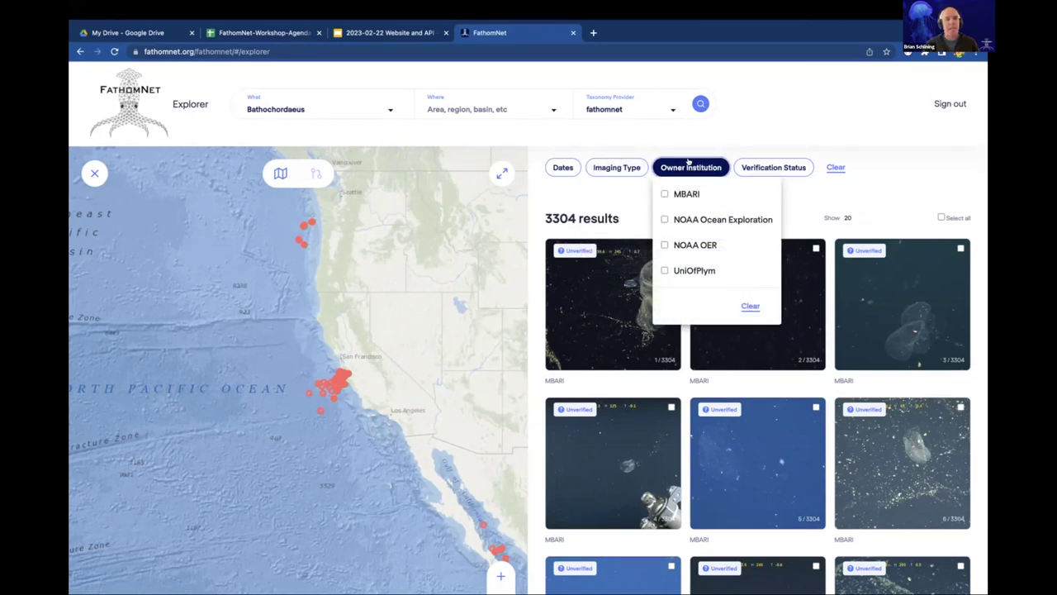
click(689, 163)
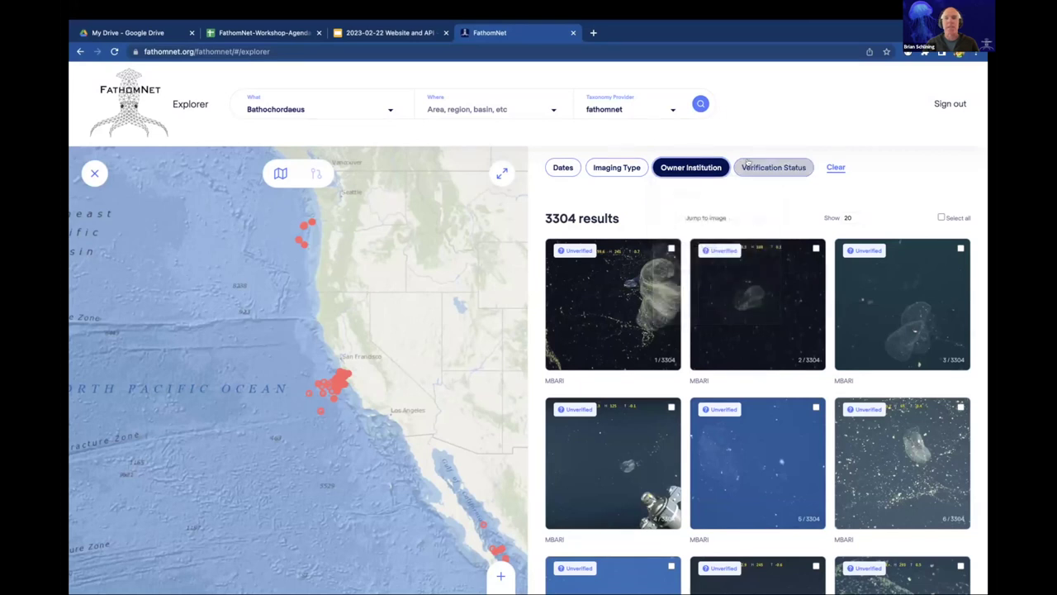
click(693, 165)
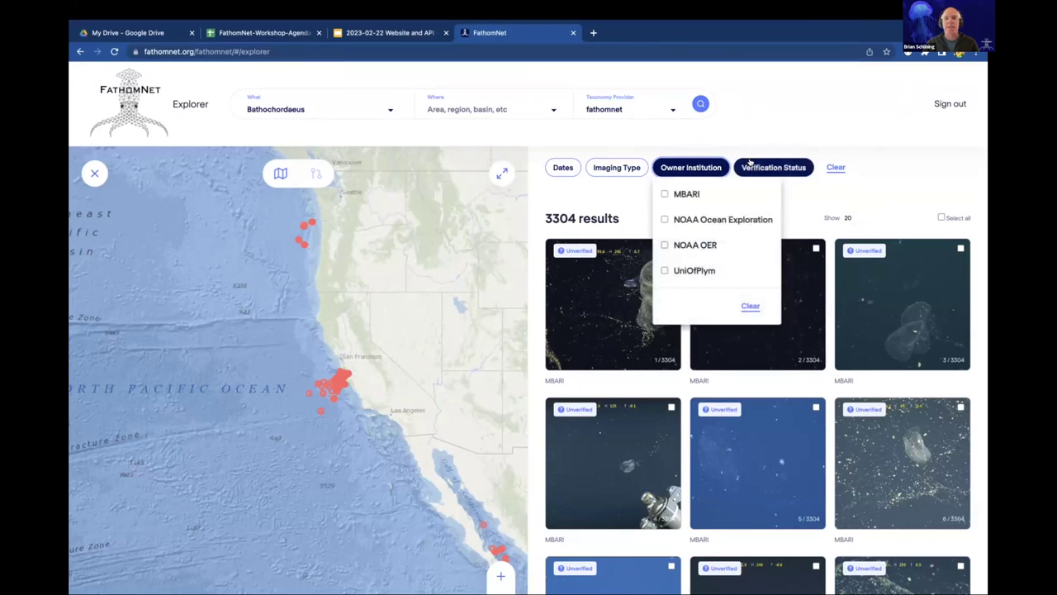
click(773, 166)
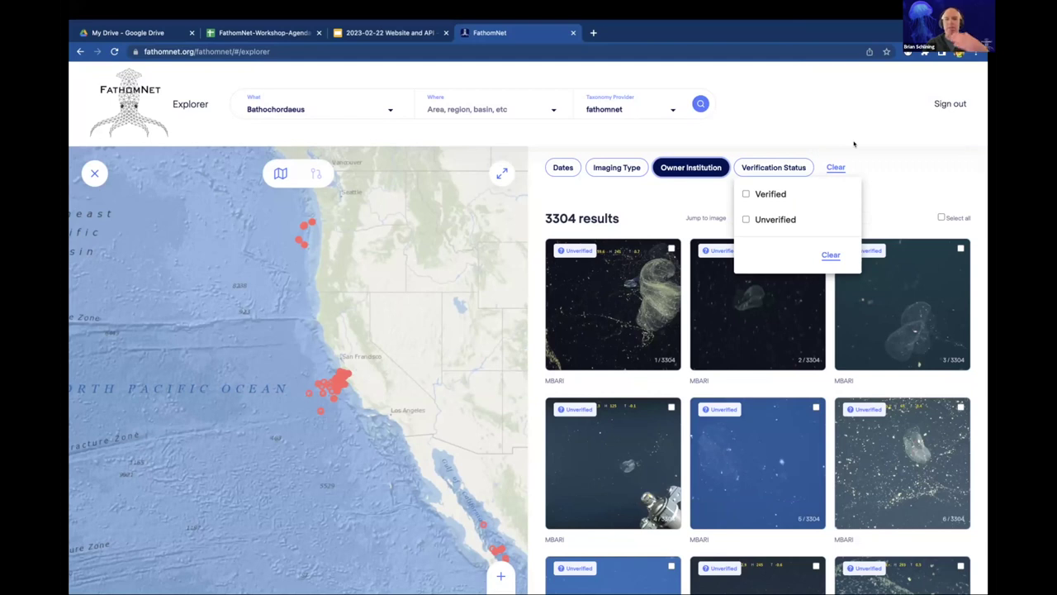
click(875, 184)
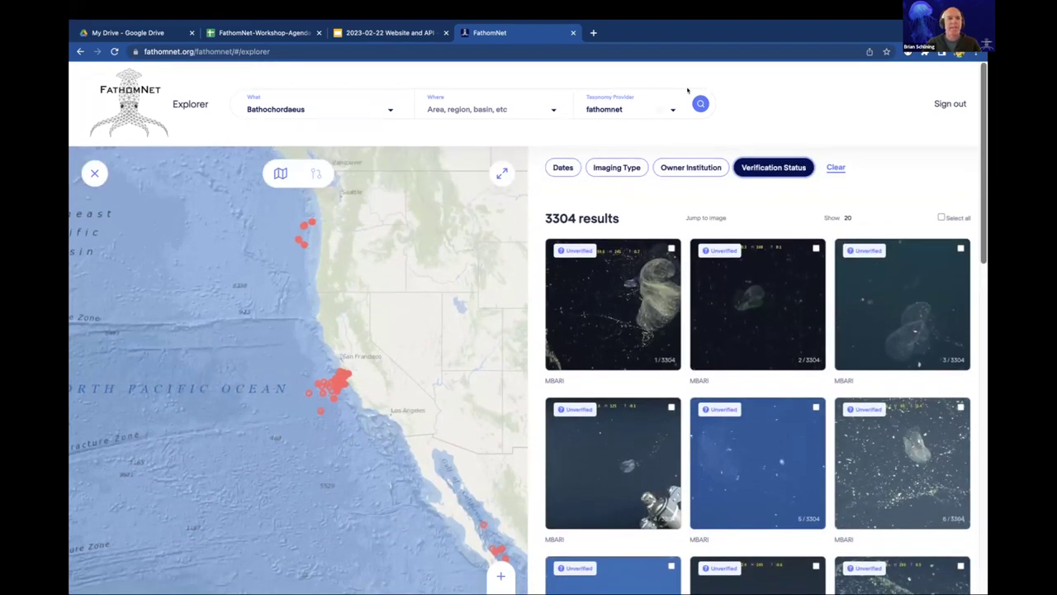
Sign out of the site, and open the first image result to examine its concepts, details and collections.
click(948, 104)
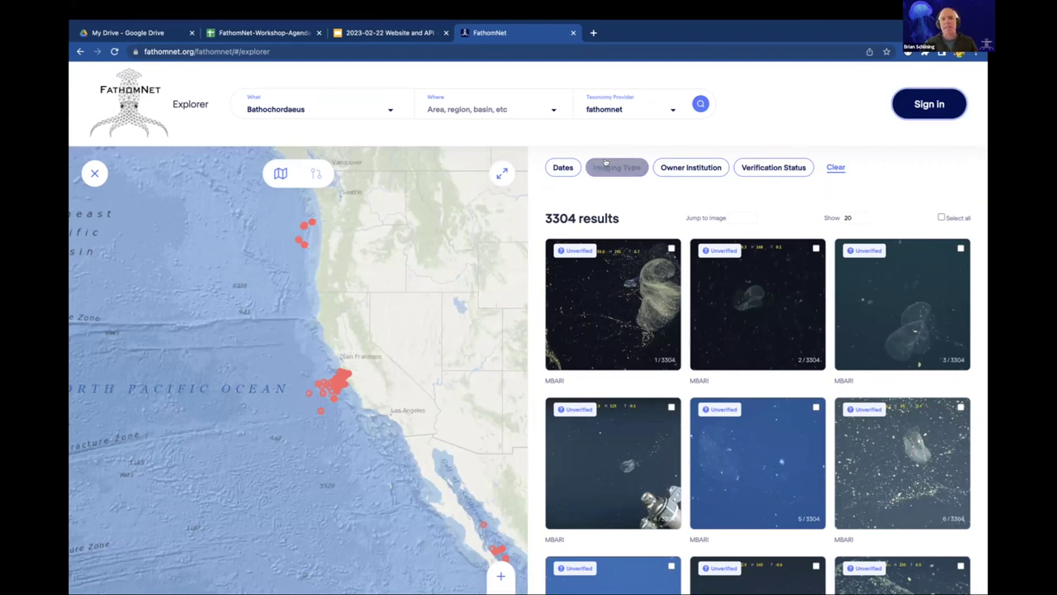
click(611, 304)
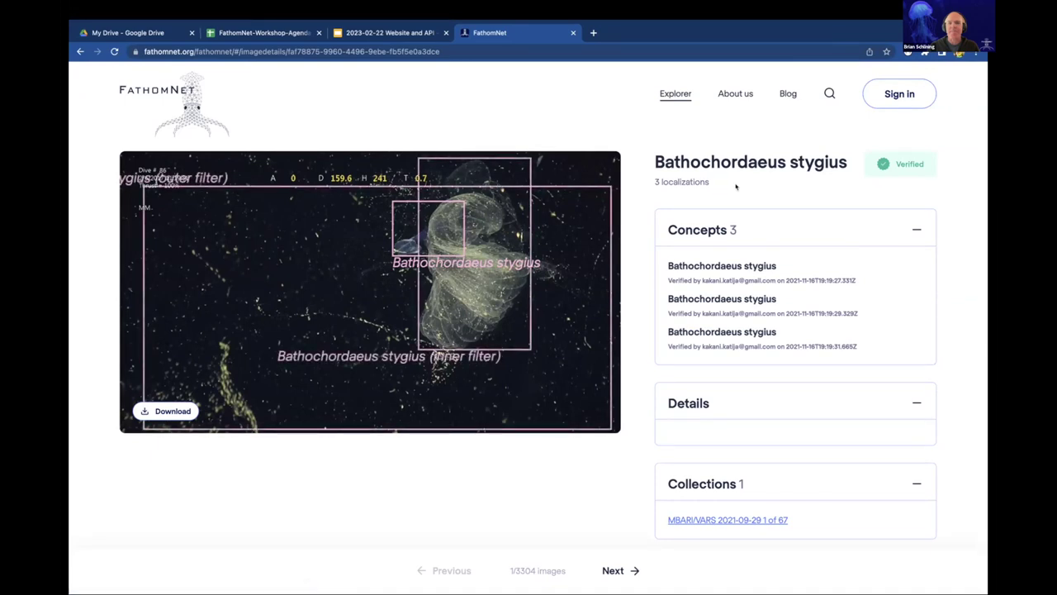
scroll(736, 187, down, 1)
scroll(736, 187, down, 3)
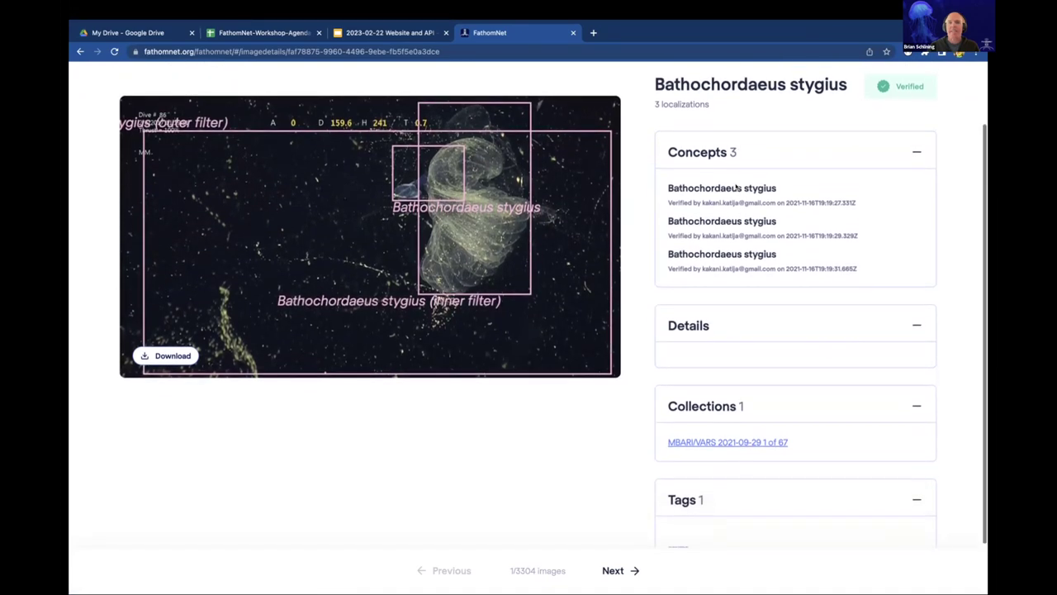
scroll(735, 186, up, 4)
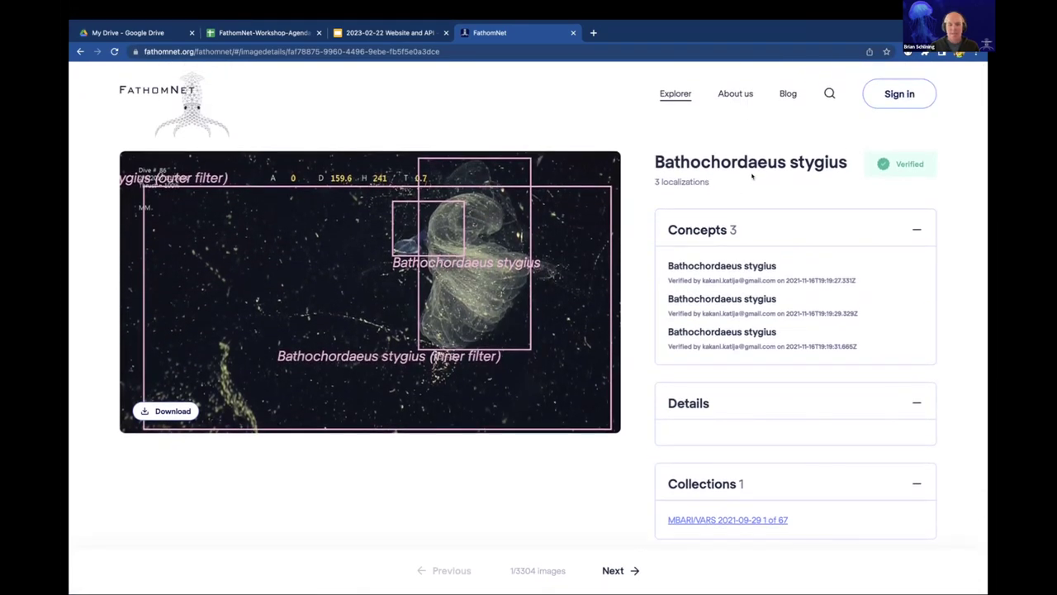
Sign in with Google and open the Bathochordaeus stygius image in the annotation editor.
click(894, 95)
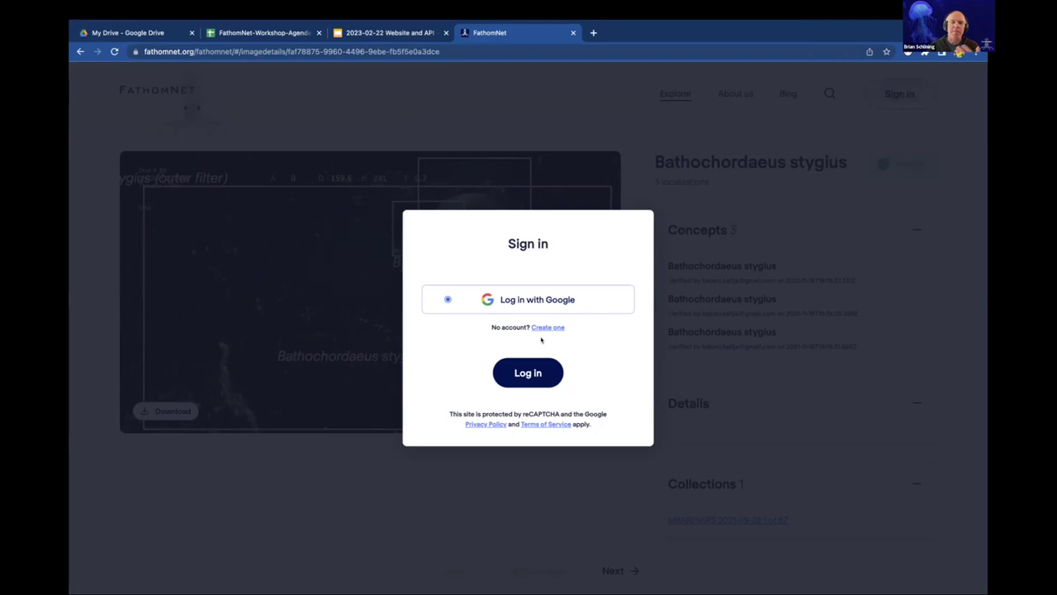
click(527, 372)
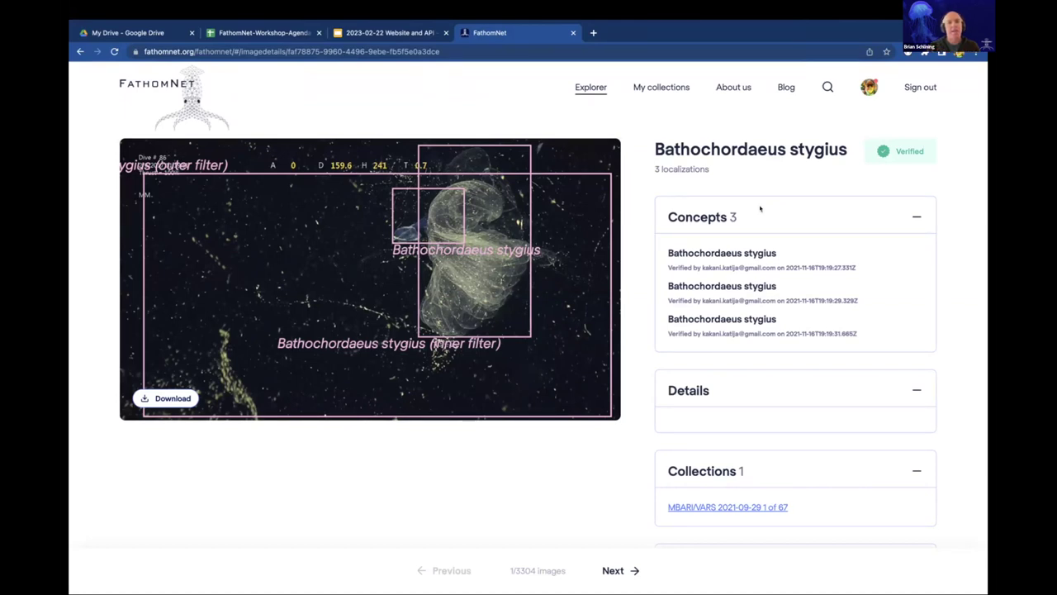
click(577, 272)
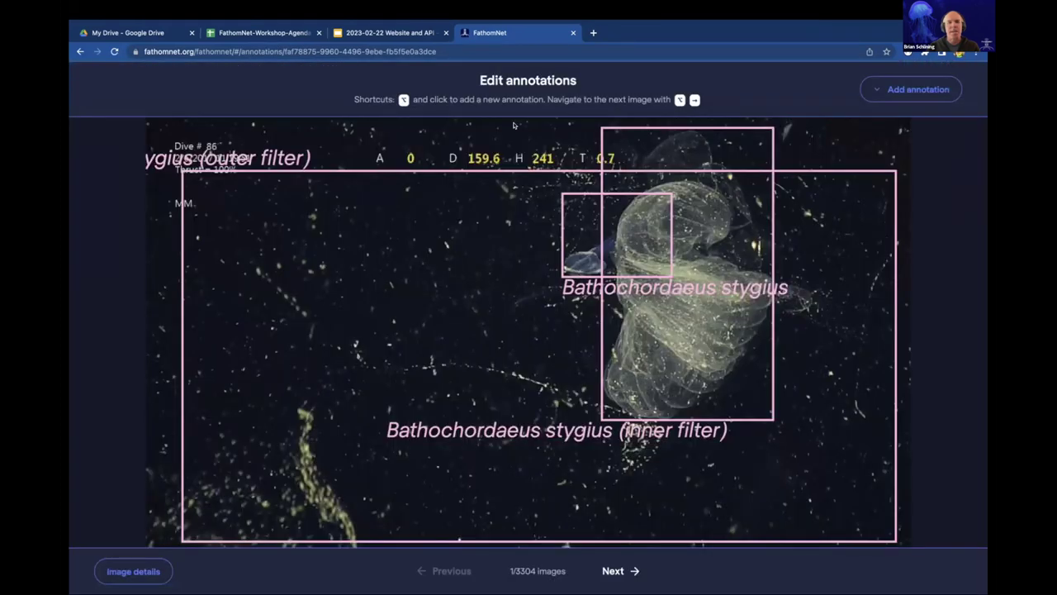
click(80, 66)
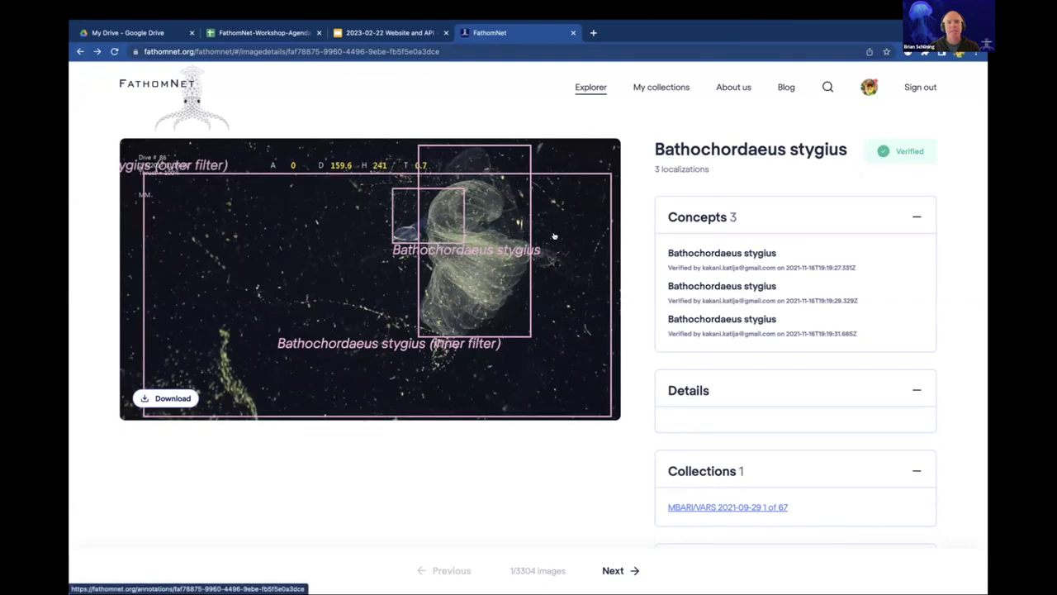
click(554, 236)
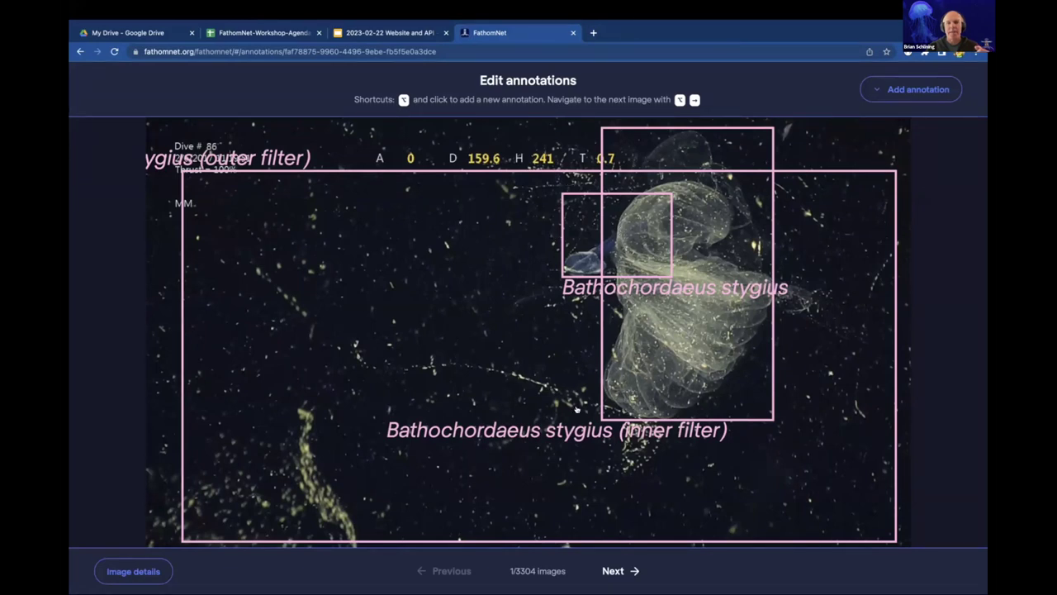
Shrink the large outer filter bounding box and reposition it over the upper middle of the image.
click(645, 359)
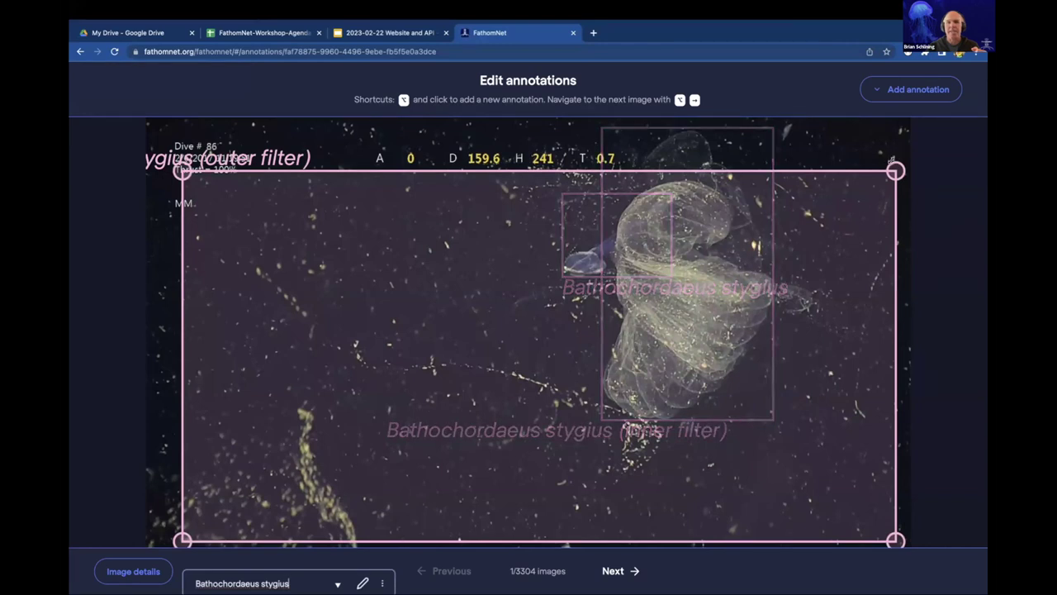
drag(895, 170, 592, 220)
drag(415, 359, 559, 278)
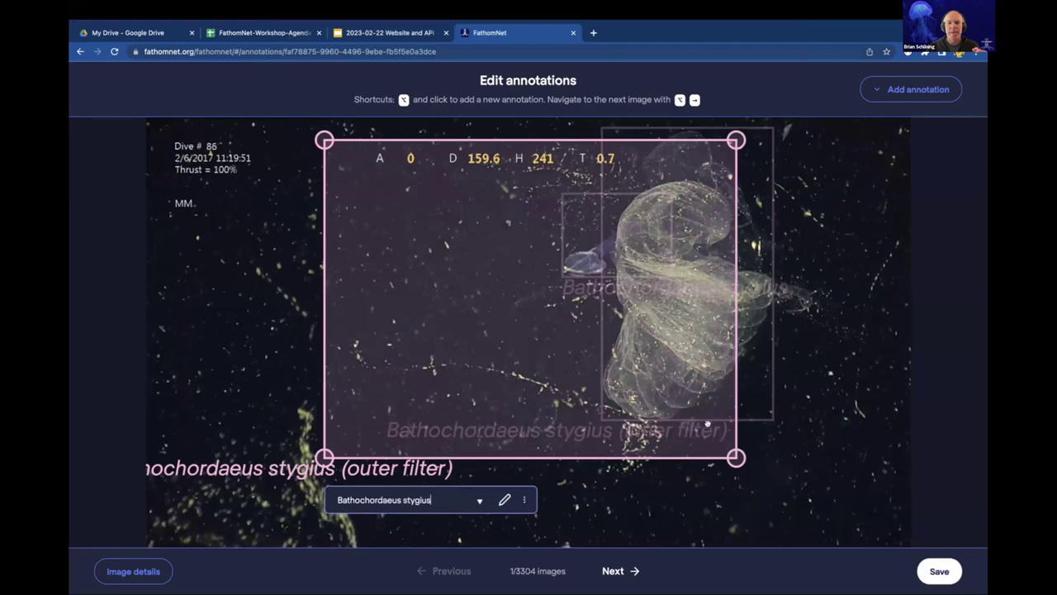
drag(736, 457, 717, 361)
Change the concept of the outer filter annotation to Aegina.
click(453, 397)
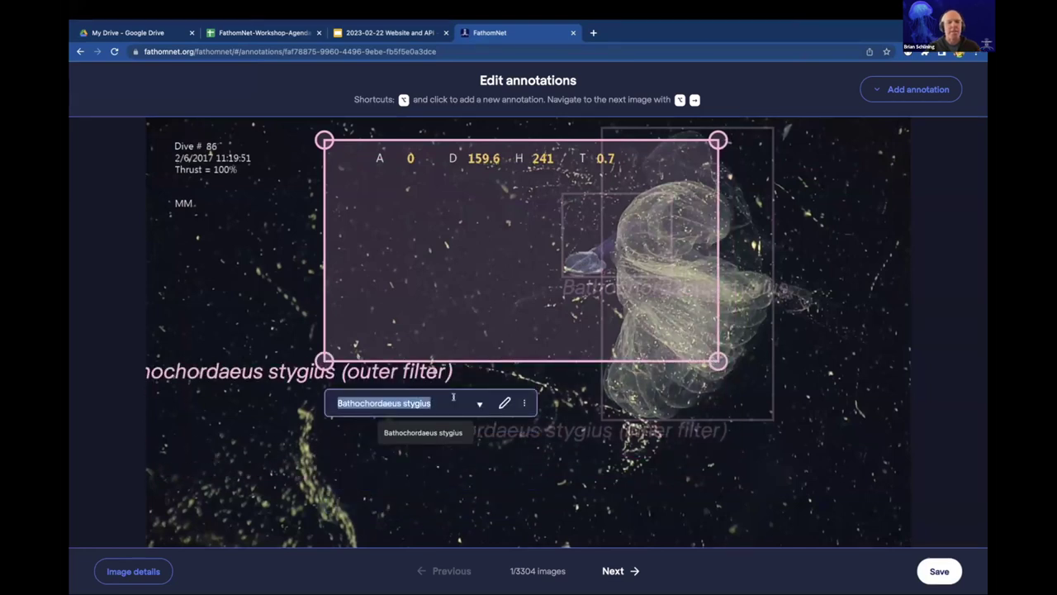
text(Aegin)
key(BackSpace)
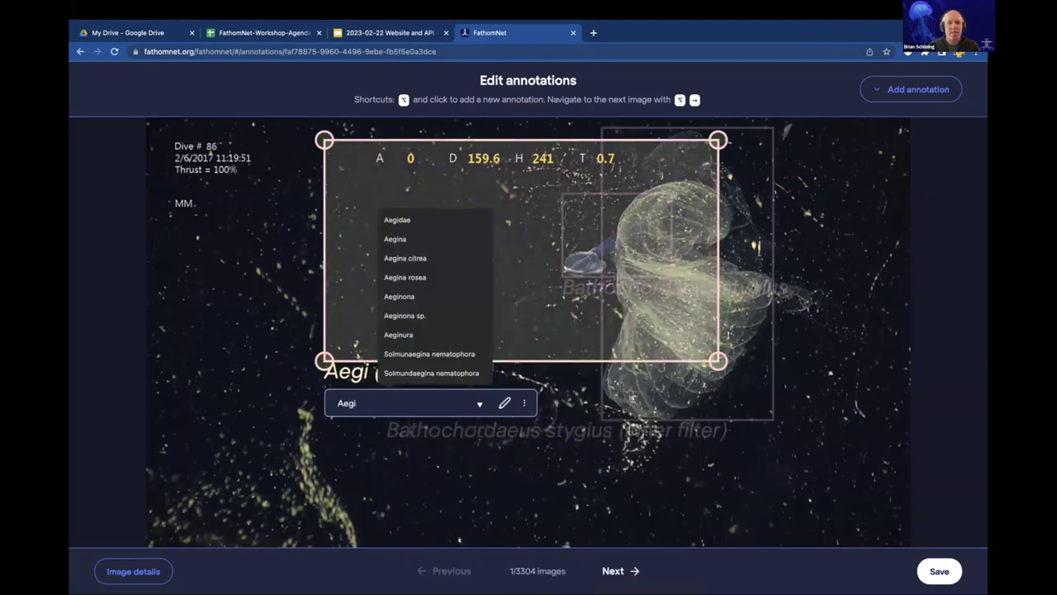
click(407, 235)
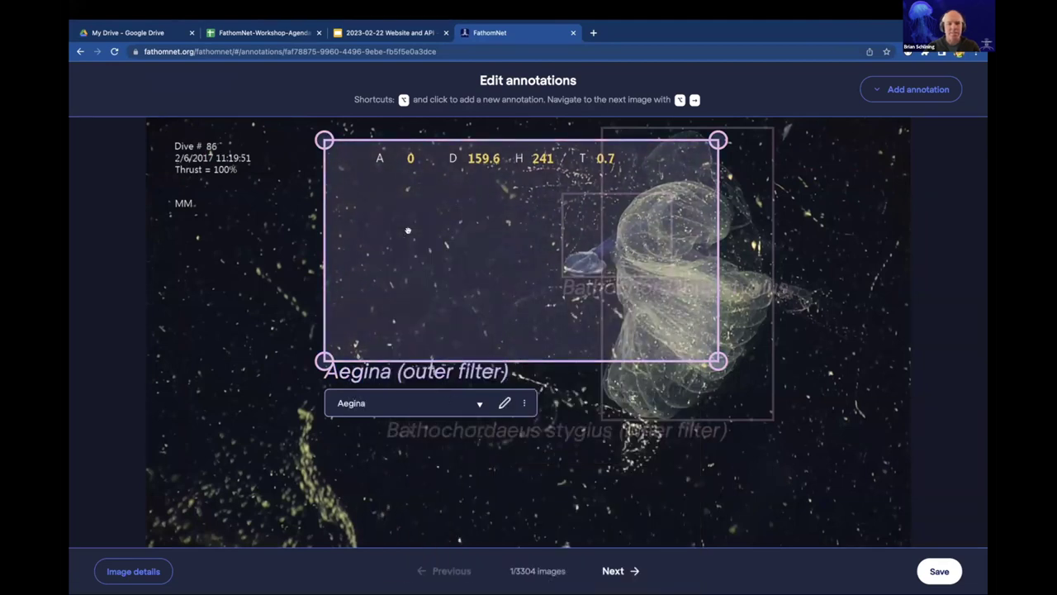
Add a new annotation, place its small box over the empty area near the image's left edge, and set its concept to Grimpoteuthis.
click(758, 328)
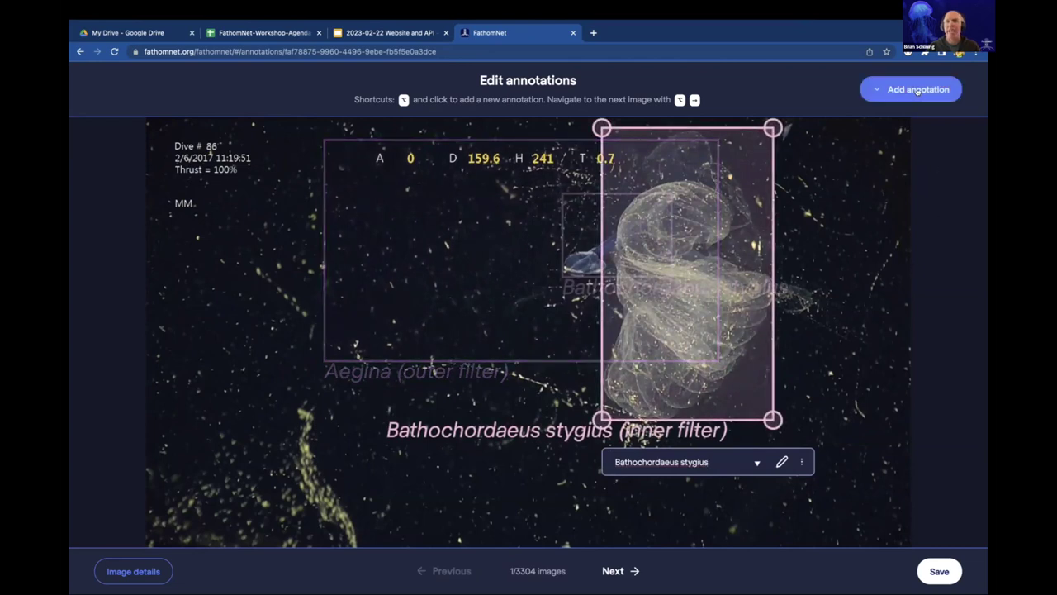
key(Escape)
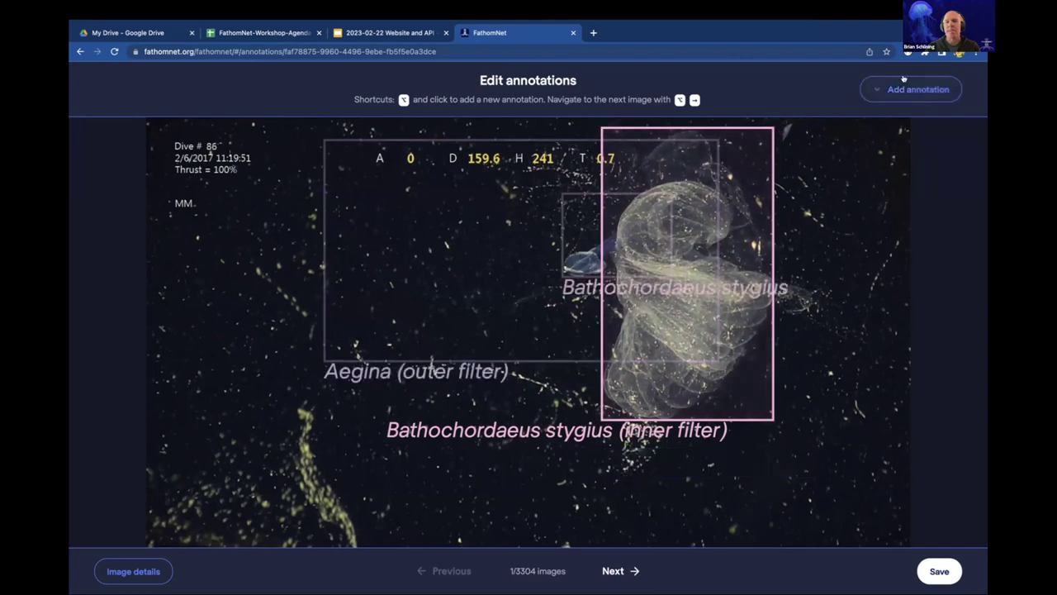
click(902, 88)
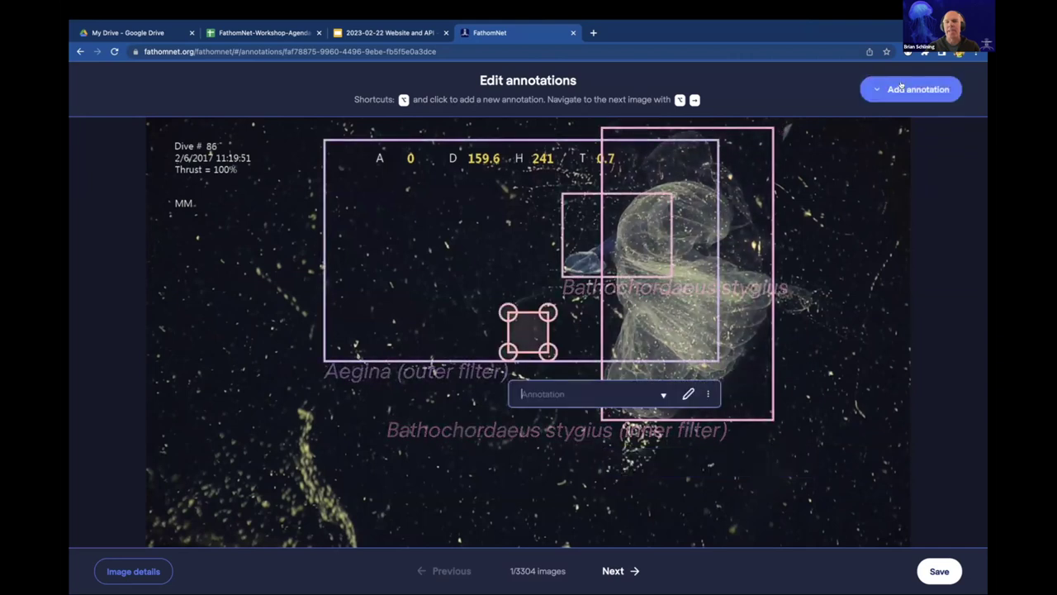
drag(510, 320, 212, 319)
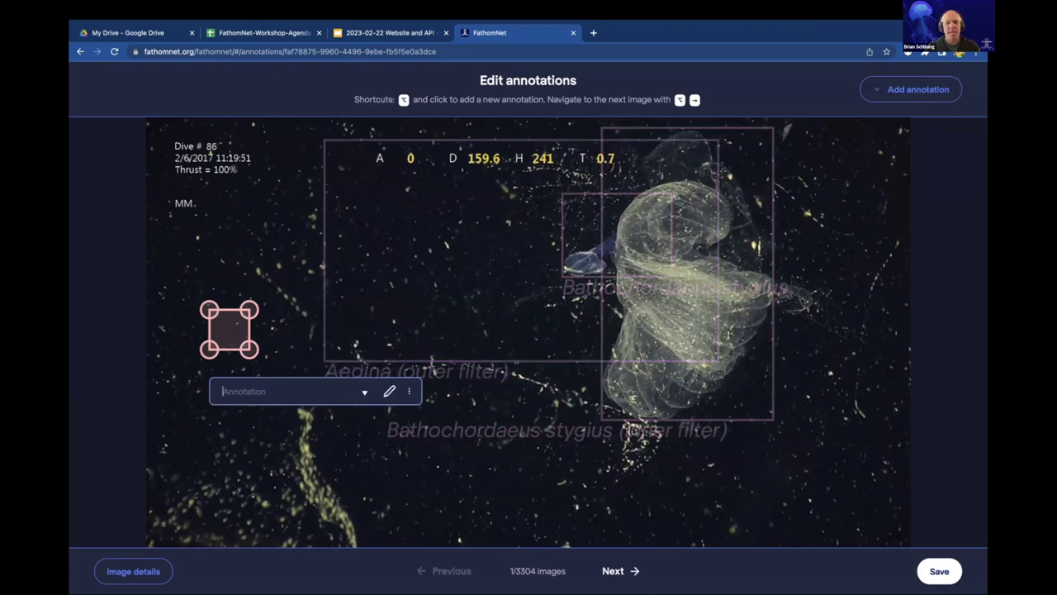
text(Grimp)
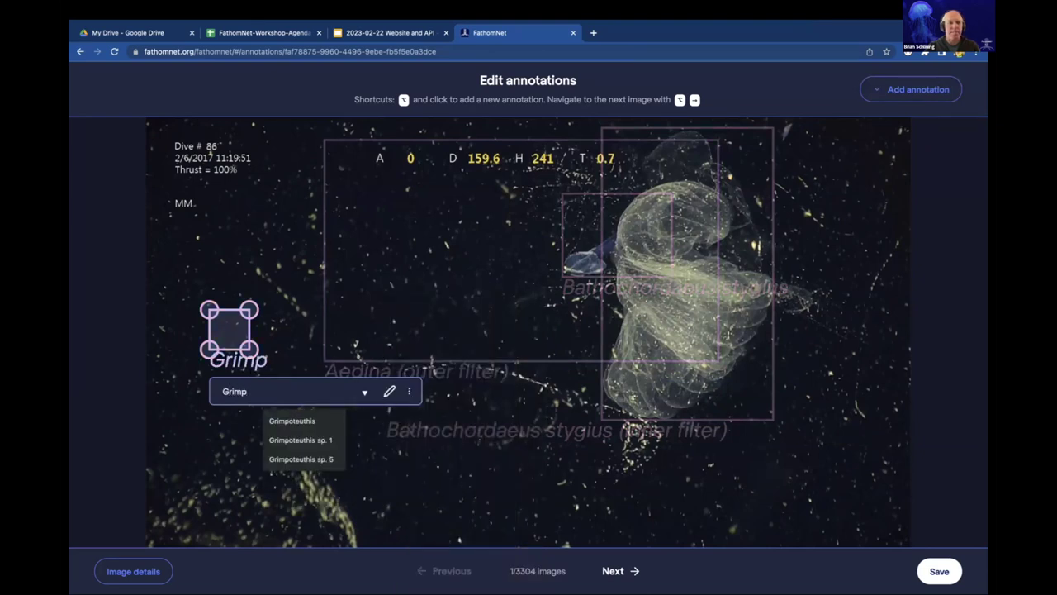
click(292, 420)
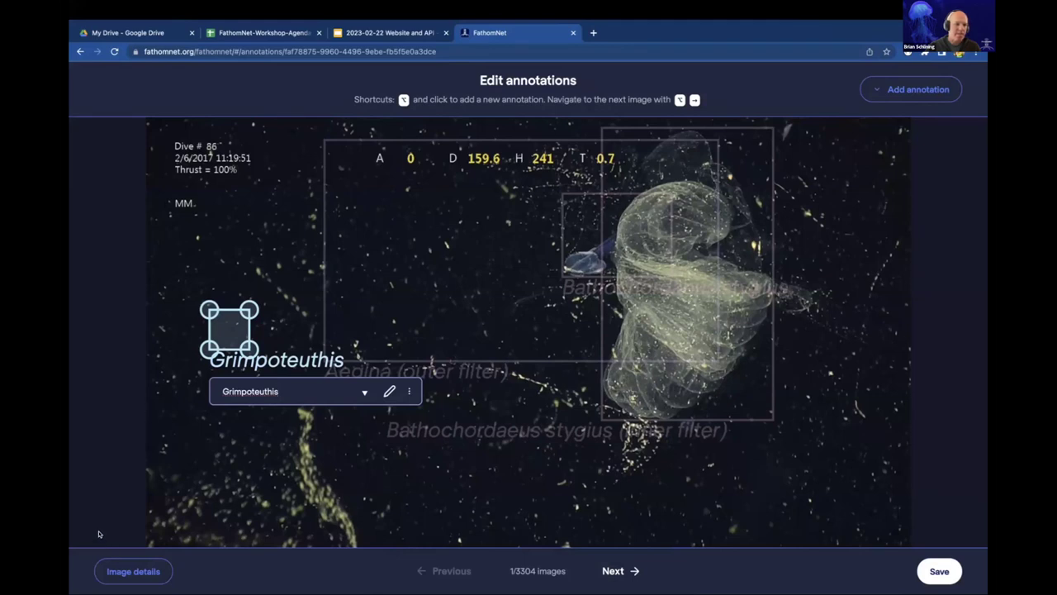
click(355, 499)
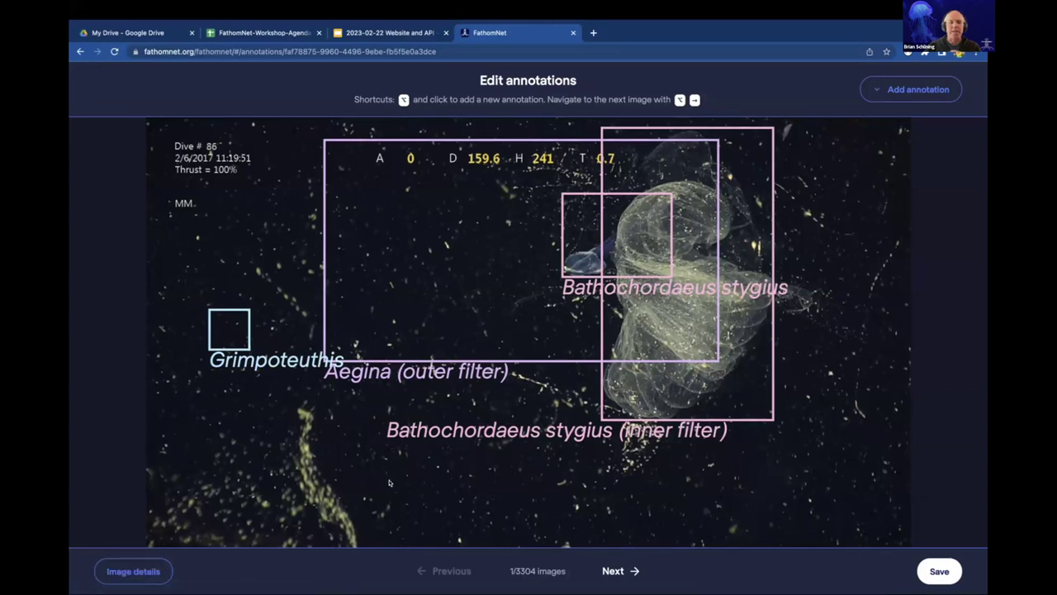
Proceed to the next image without saving the annotation changes, and browse through to the sixth image in the annotation editor.
click(613, 570)
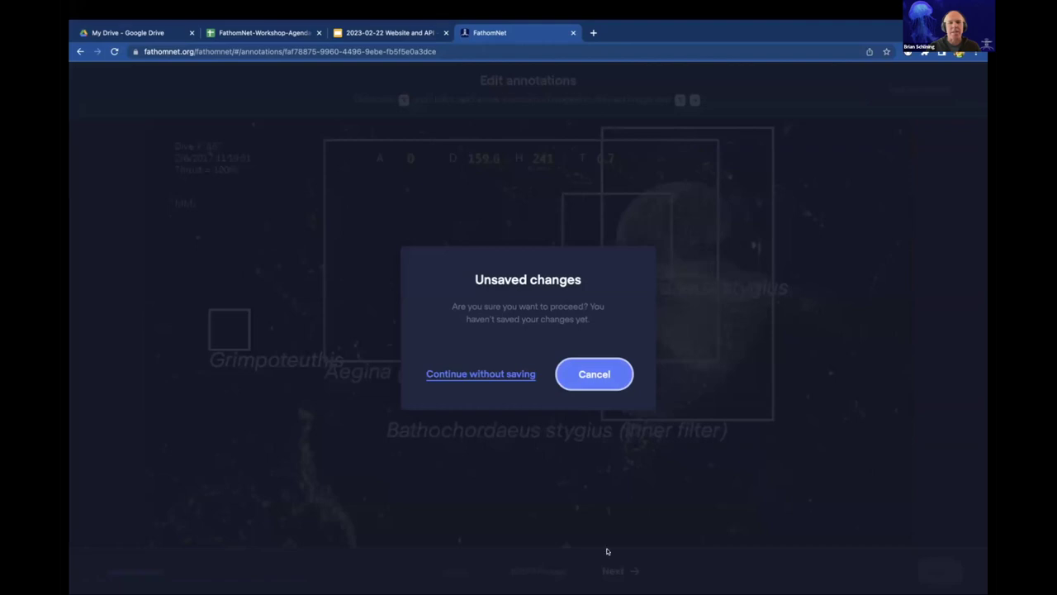
click(486, 373)
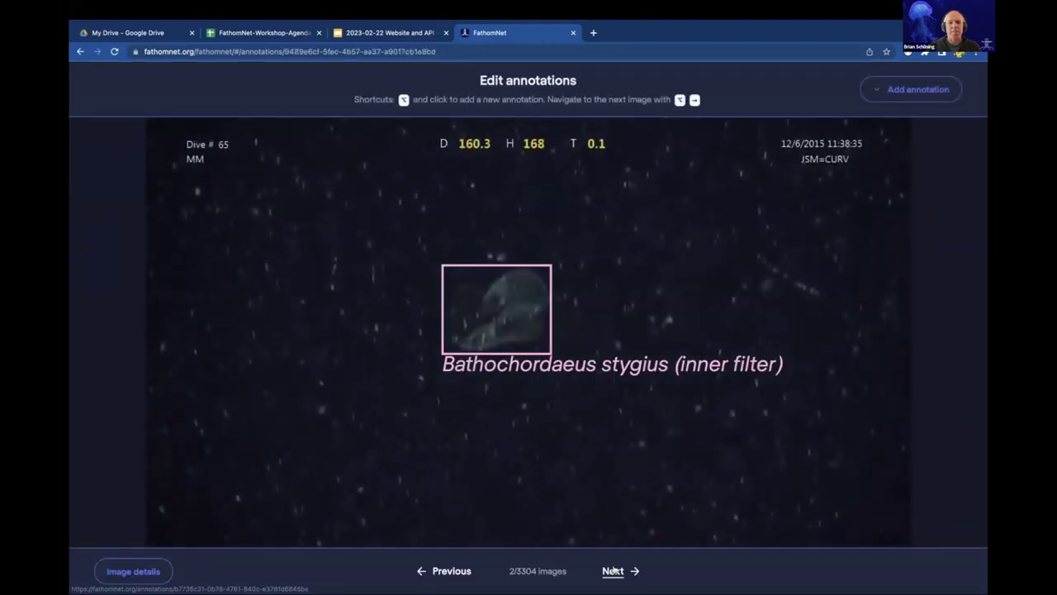
click(613, 569)
click(613, 570)
click(613, 570)
click(613, 570)
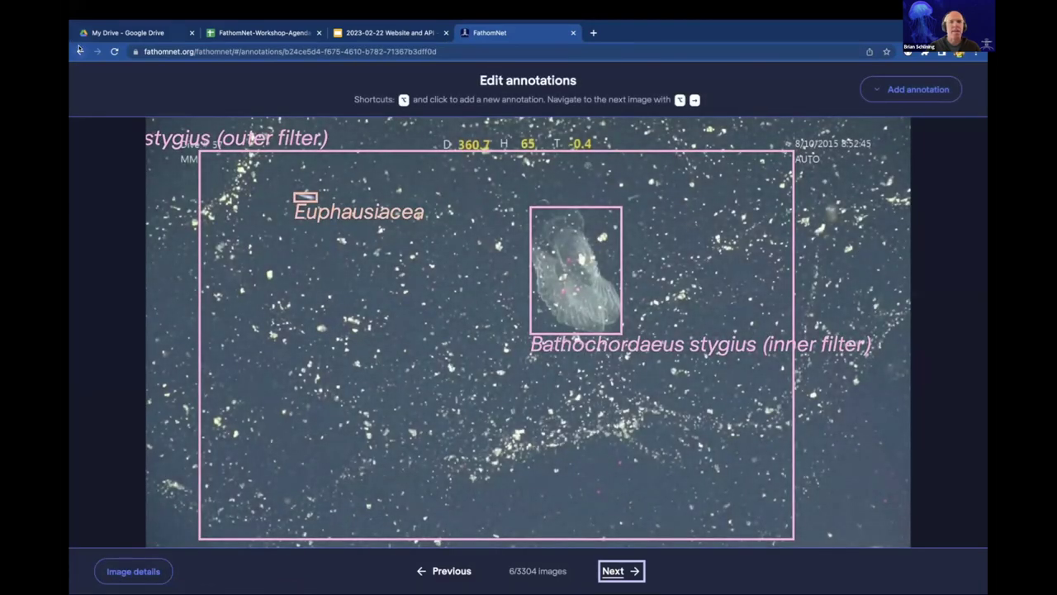
Go back to the fifth image, open its image details, and return to the Explorer results.
click(79, 50)
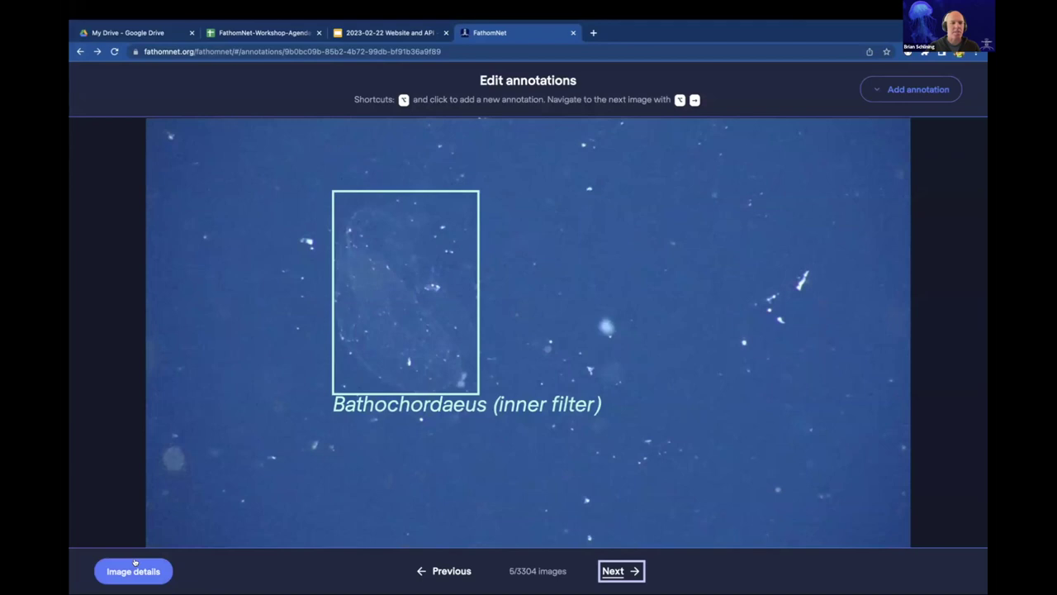
click(137, 565)
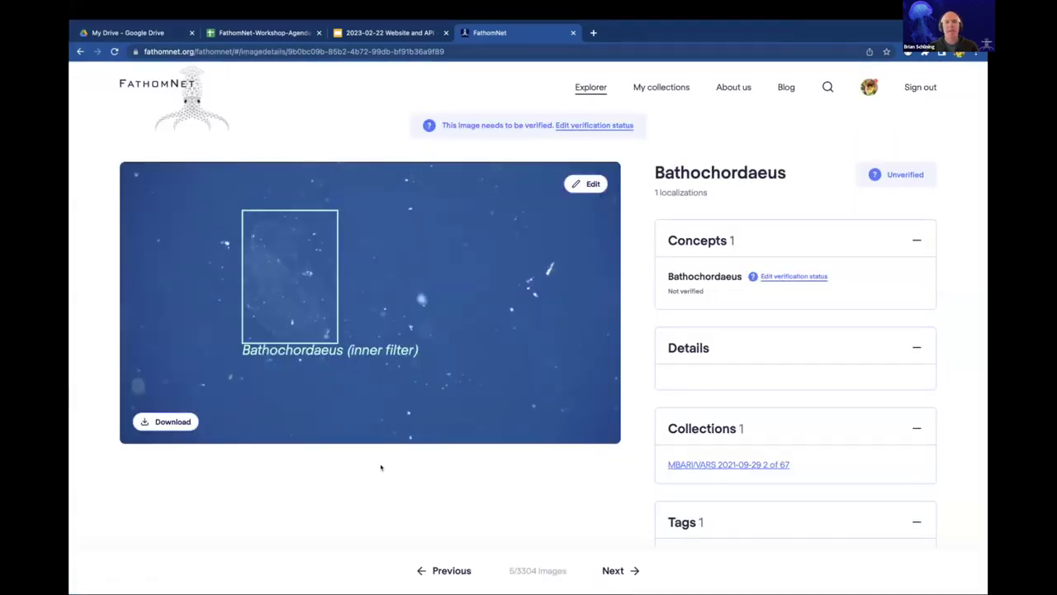
click(590, 86)
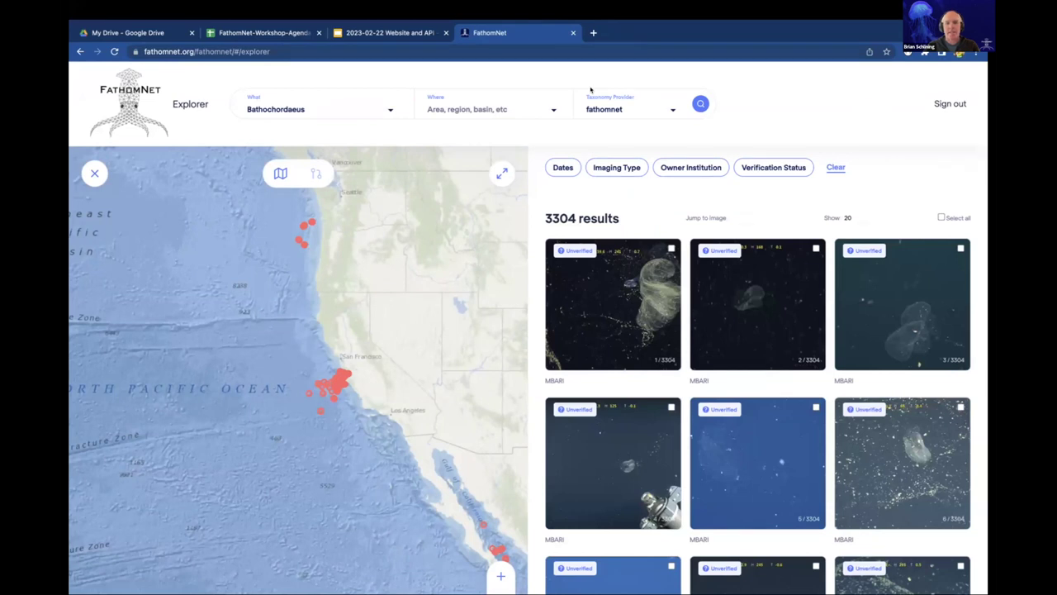
Open the image from the map marker off the Oregon coast and review its concepts, details, collections and tags.
click(300, 239)
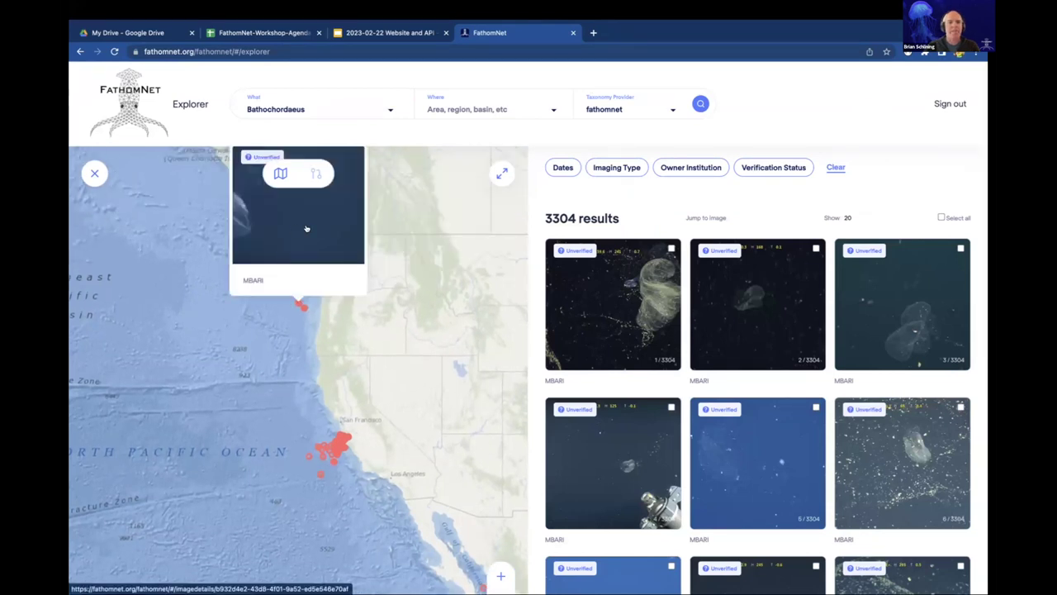
click(306, 229)
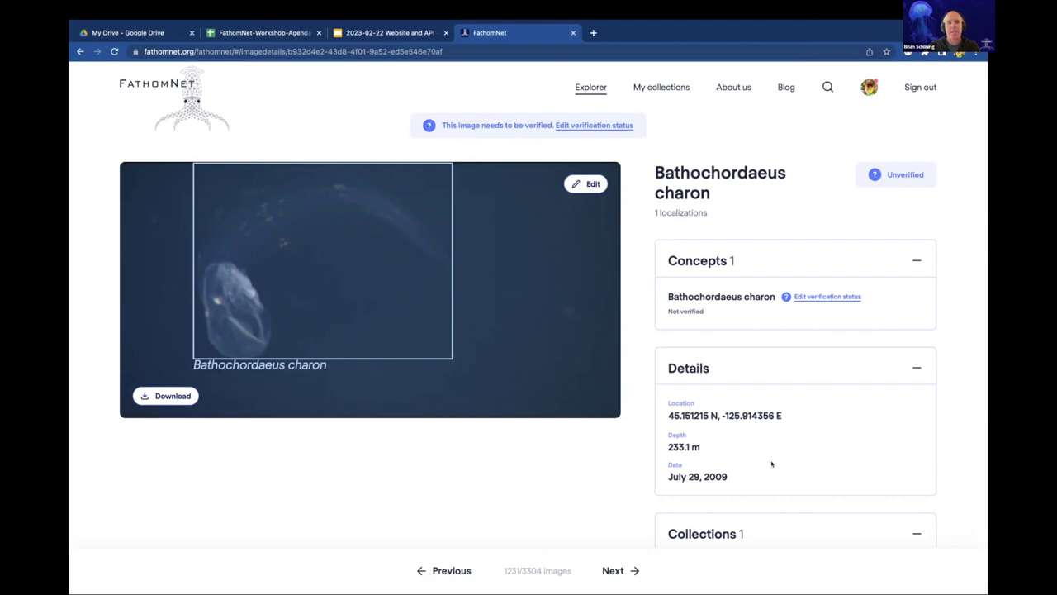
scroll(771, 463, down, 2)
scroll(771, 464, up, 2)
scroll(771, 463, down, 2)
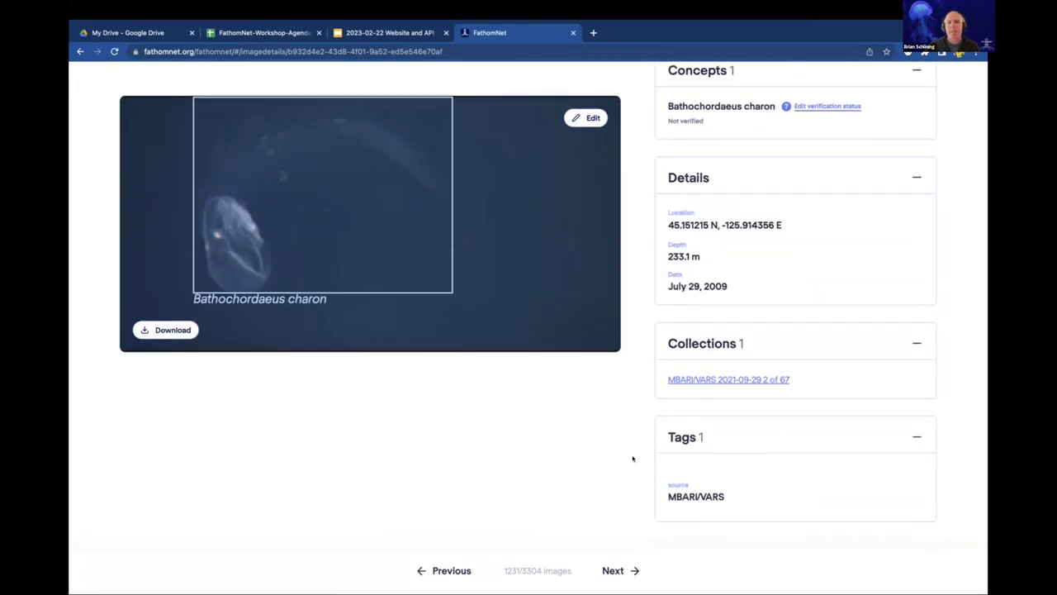
scroll(663, 382, up, 2)
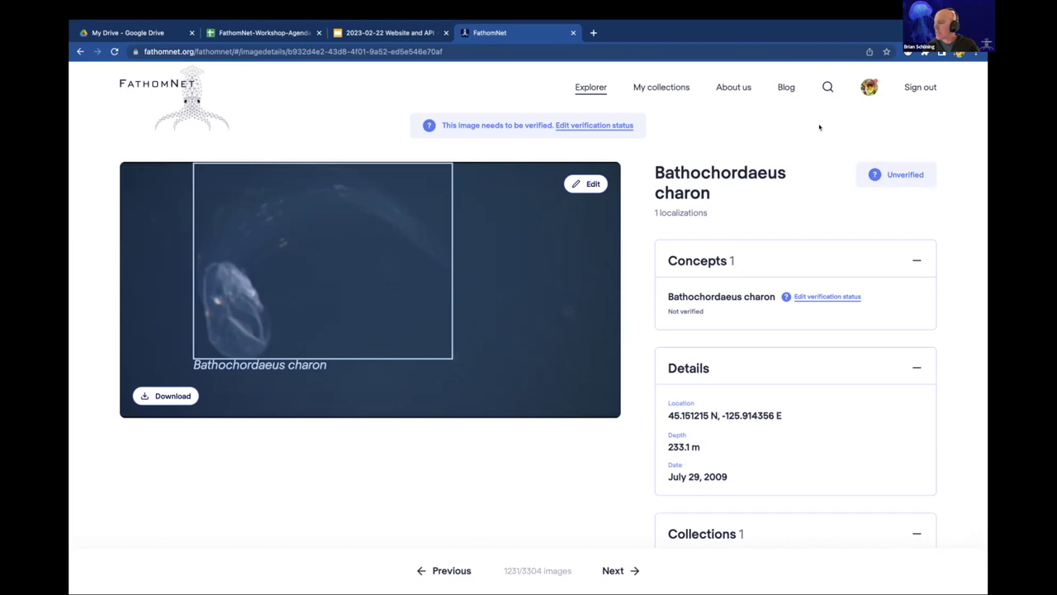
scroll(796, 234, down, 3)
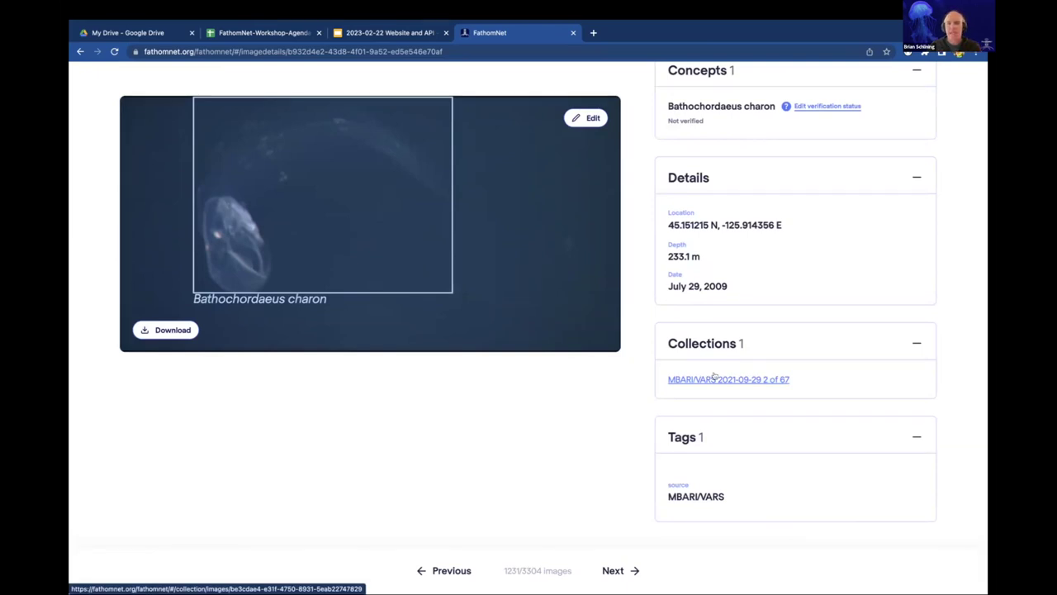
Open the image's MBARI/VARS 2021-09-29 2 of 67 collection and examine its DarwinCore data and images.
click(715, 379)
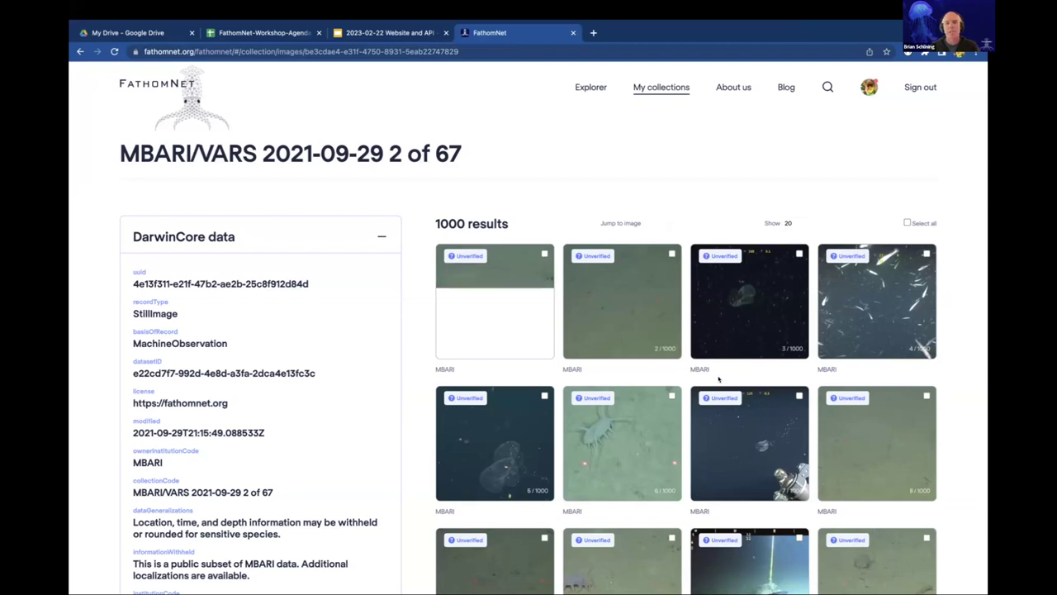
scroll(741, 168, down, 2)
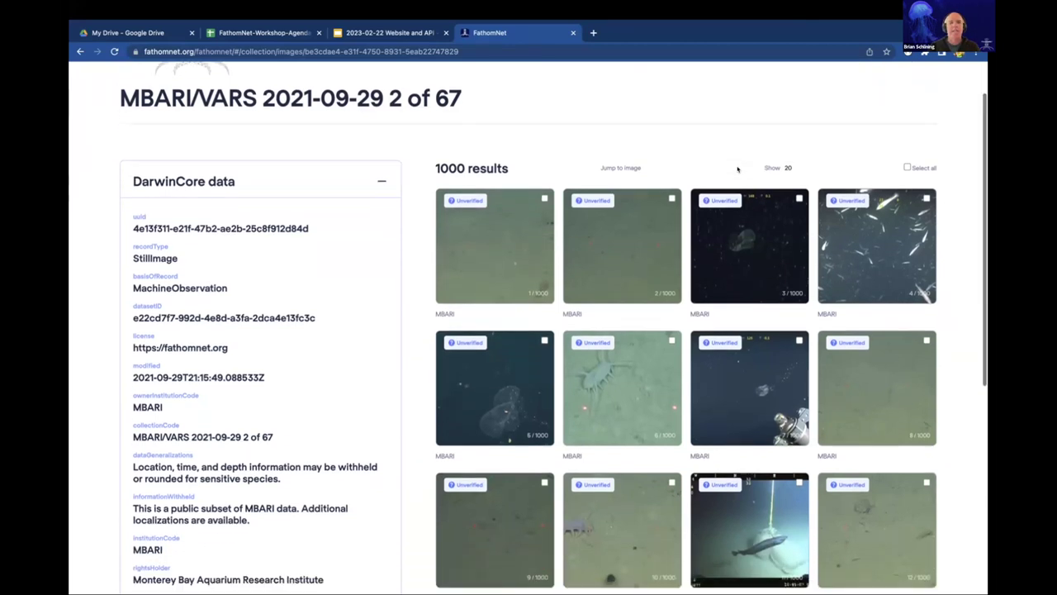
scroll(258, 217, down, 2)
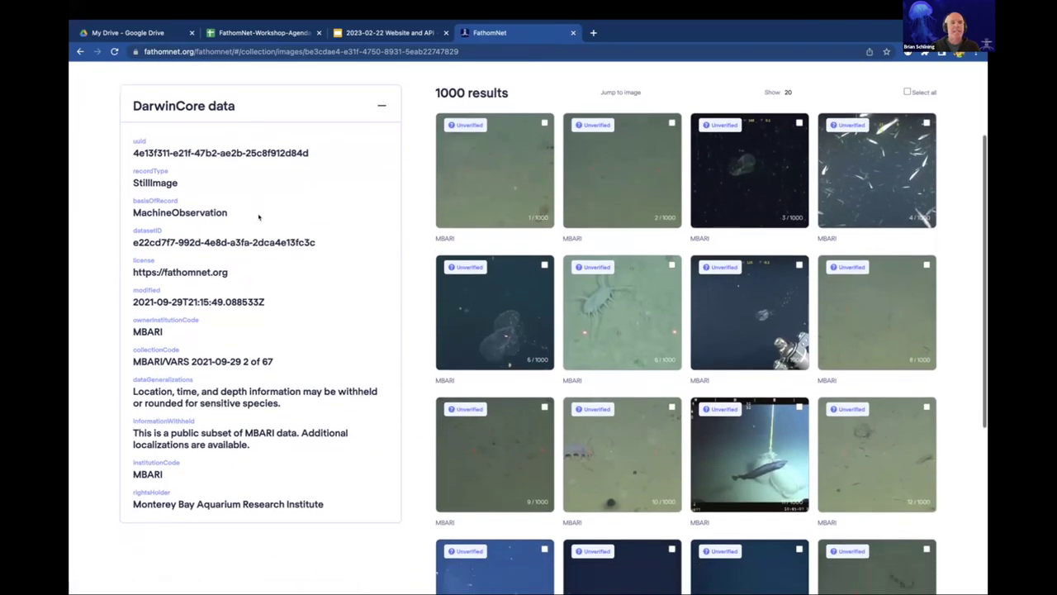
scroll(259, 217, up, 1)
scroll(259, 218, down, 1)
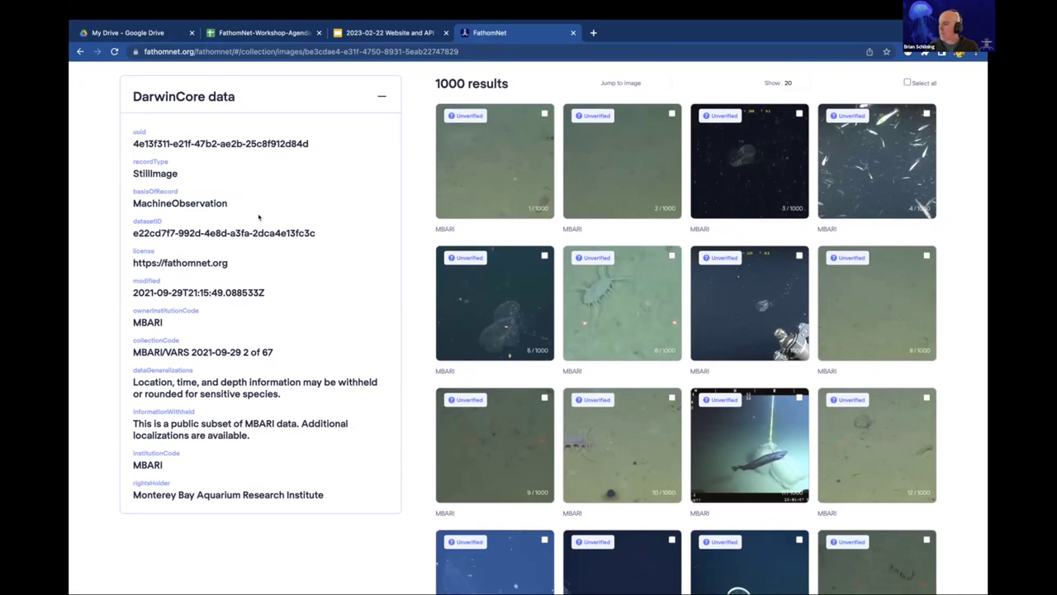
scroll(259, 218, up, 4)
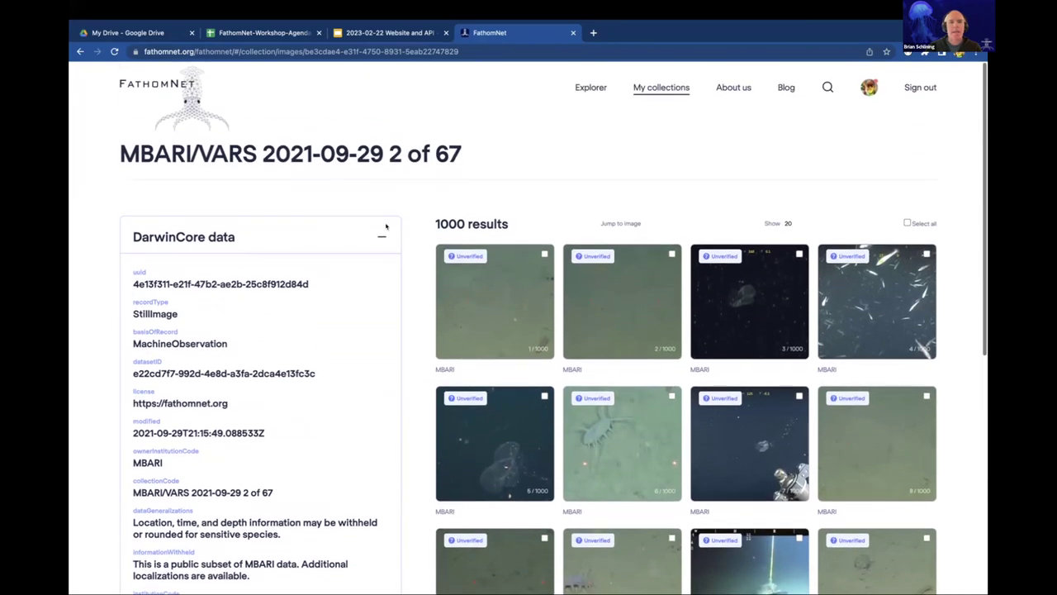
Open the collection's first image, browse forward to the sixth image's details, and return to the Explorer.
click(492, 313)
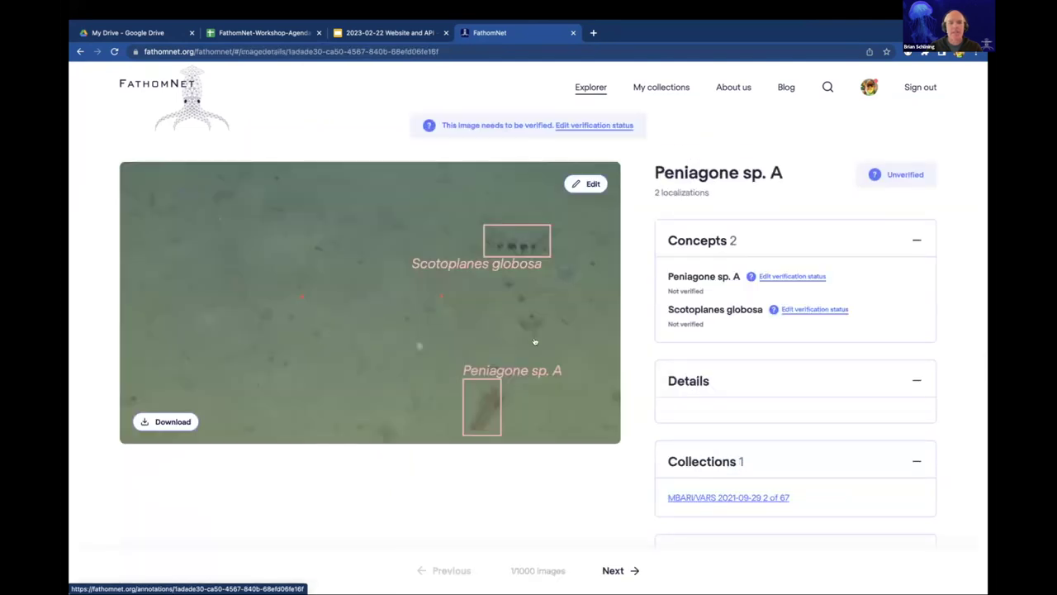
scroll(535, 355, down, 2)
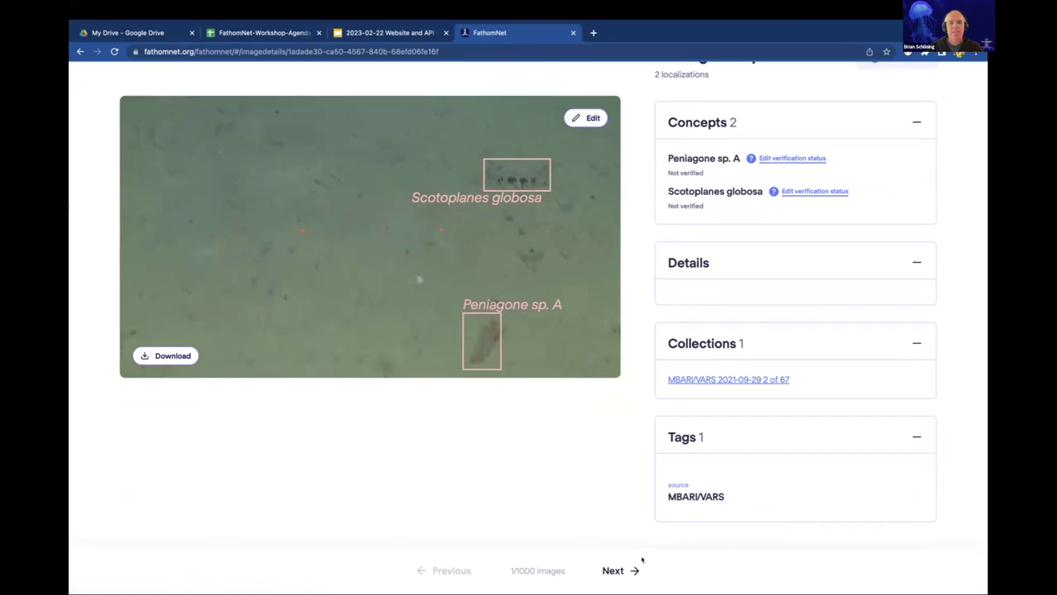
click(612, 570)
click(612, 570)
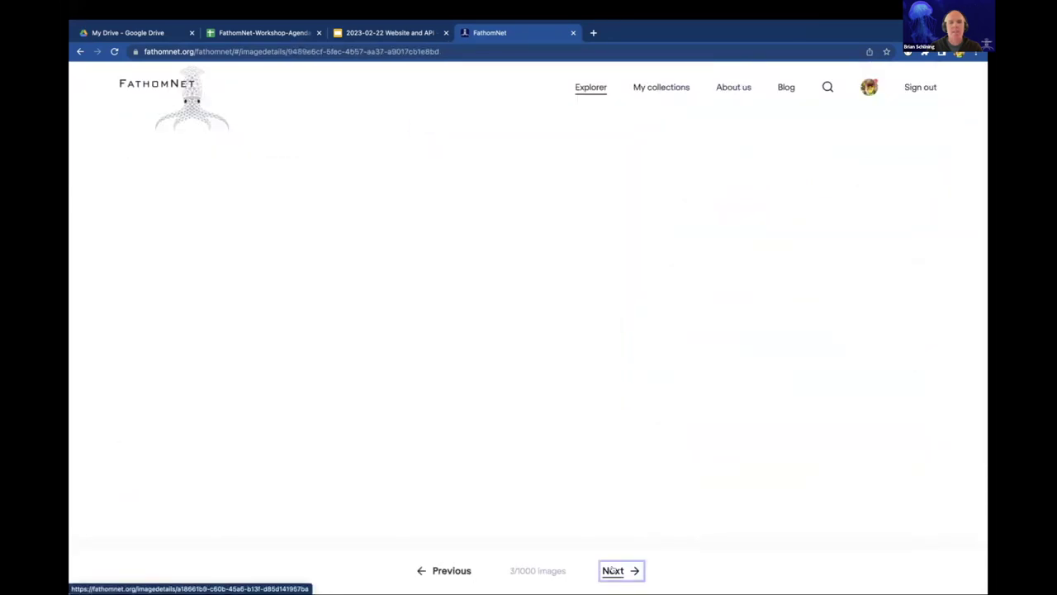
click(612, 570)
click(612, 570)
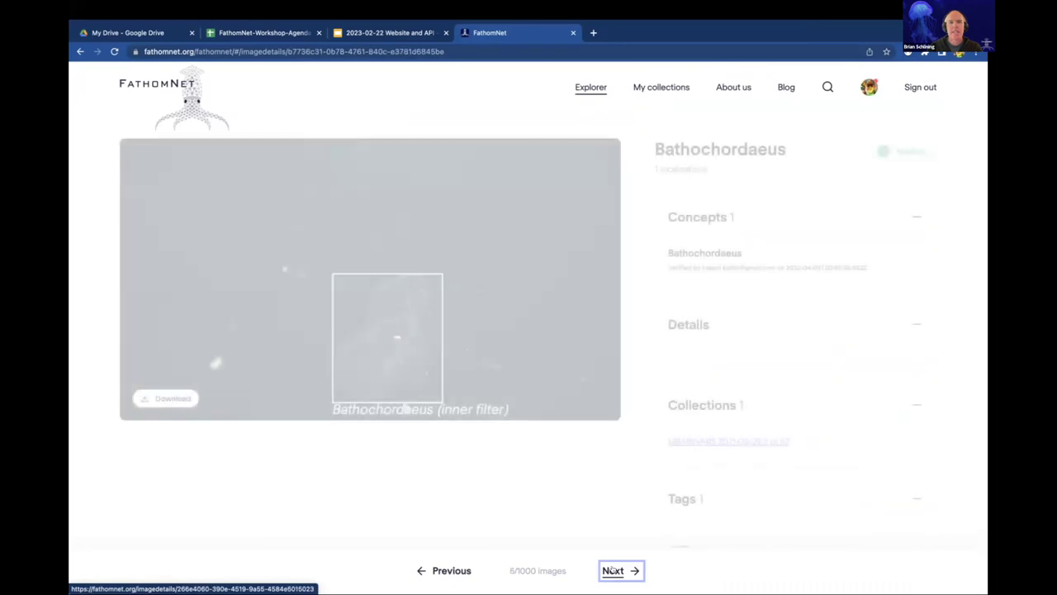
click(589, 87)
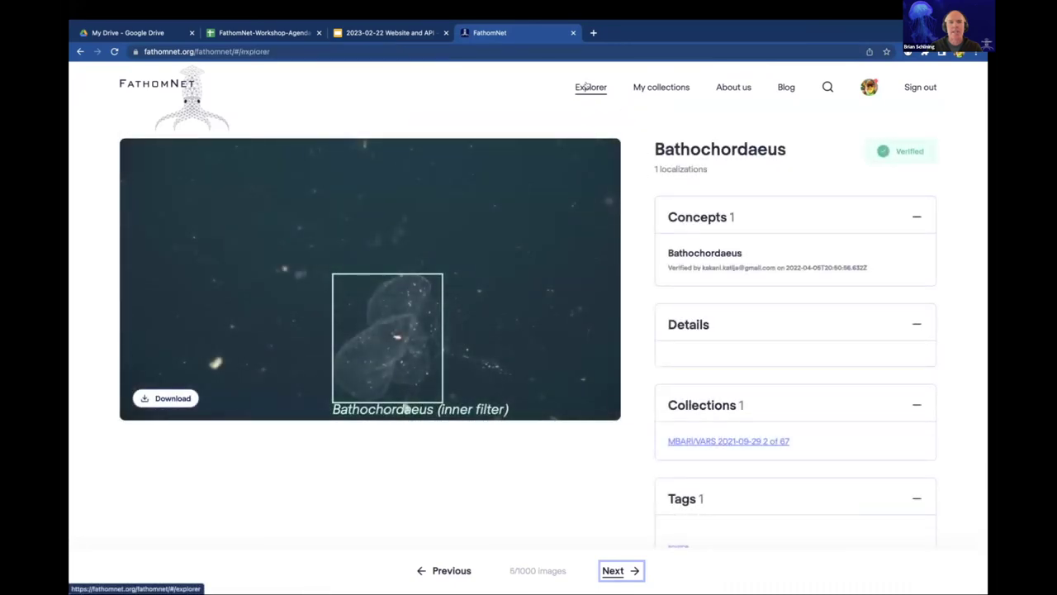
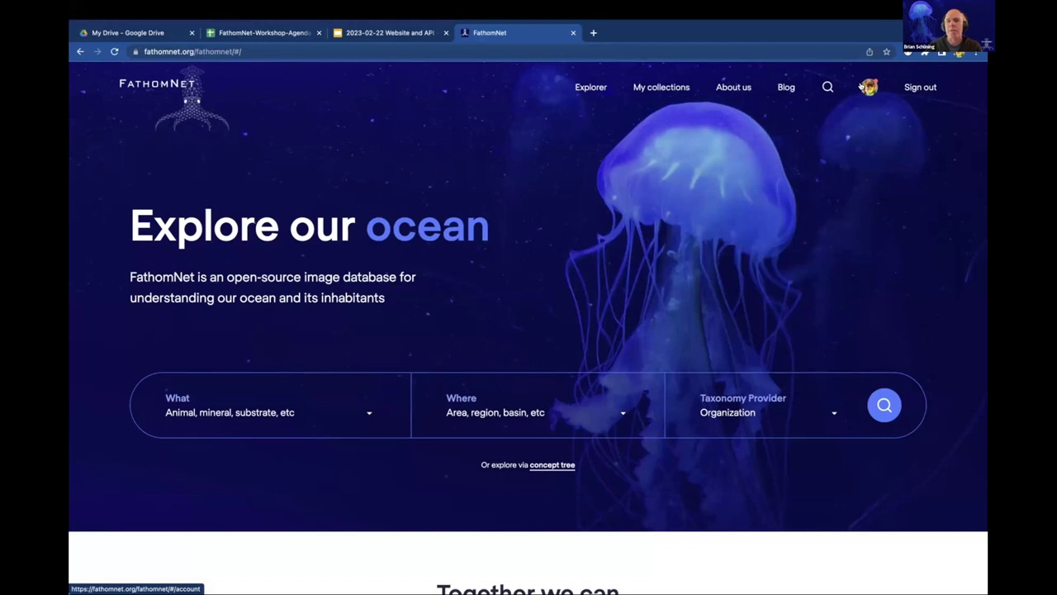
Open the account profile and re-enter MBARI as the work organization.
click(863, 85)
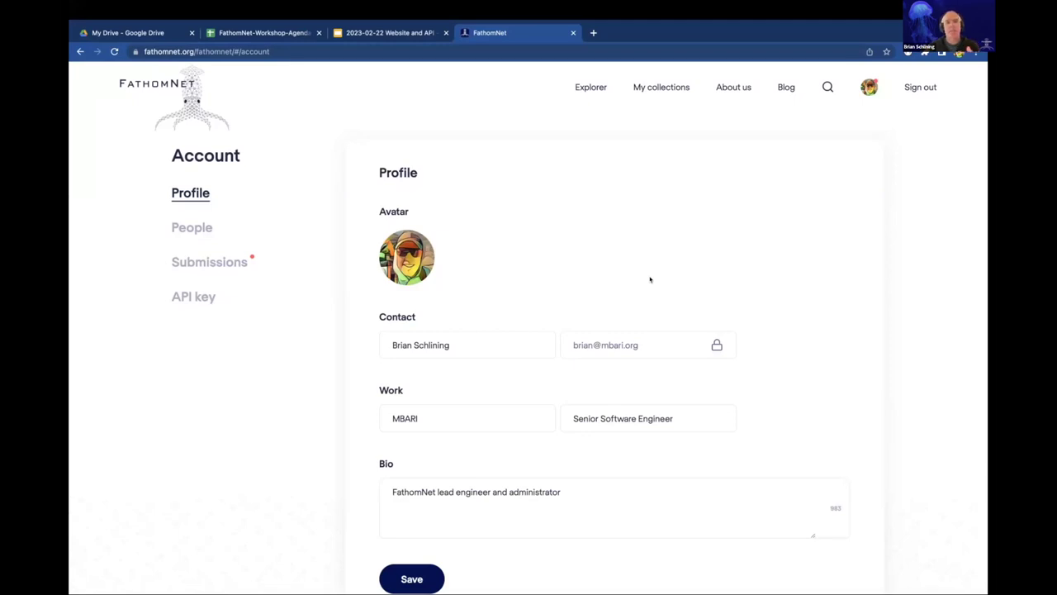
double_click(480, 419)
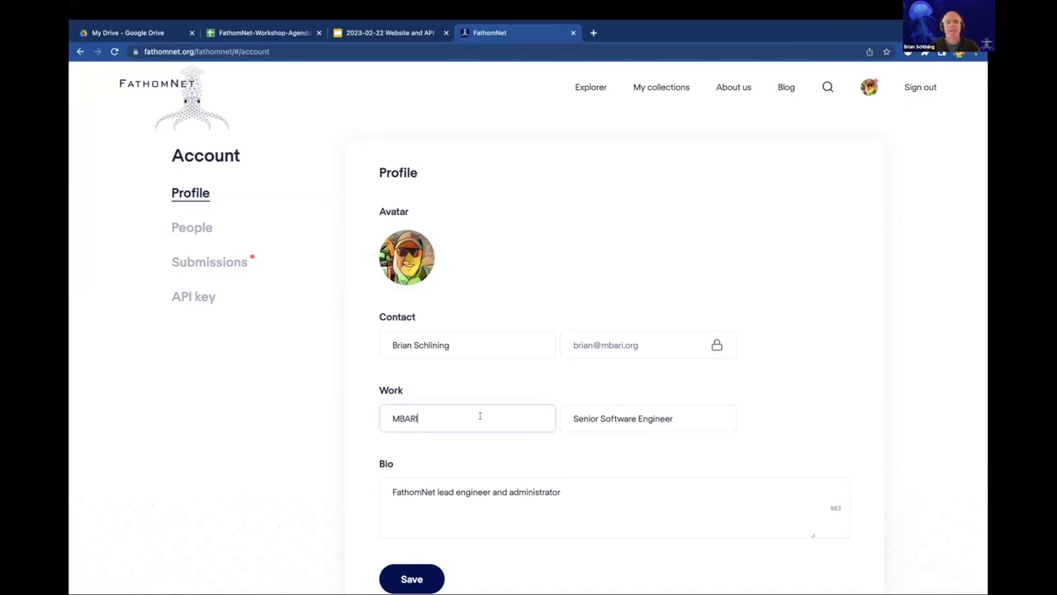
key(BackSpace)
text(MBARI)
Clear the job title in the profile's work section and undo the deletion.
drag(668, 412, 514, 413)
key(BackSpace)
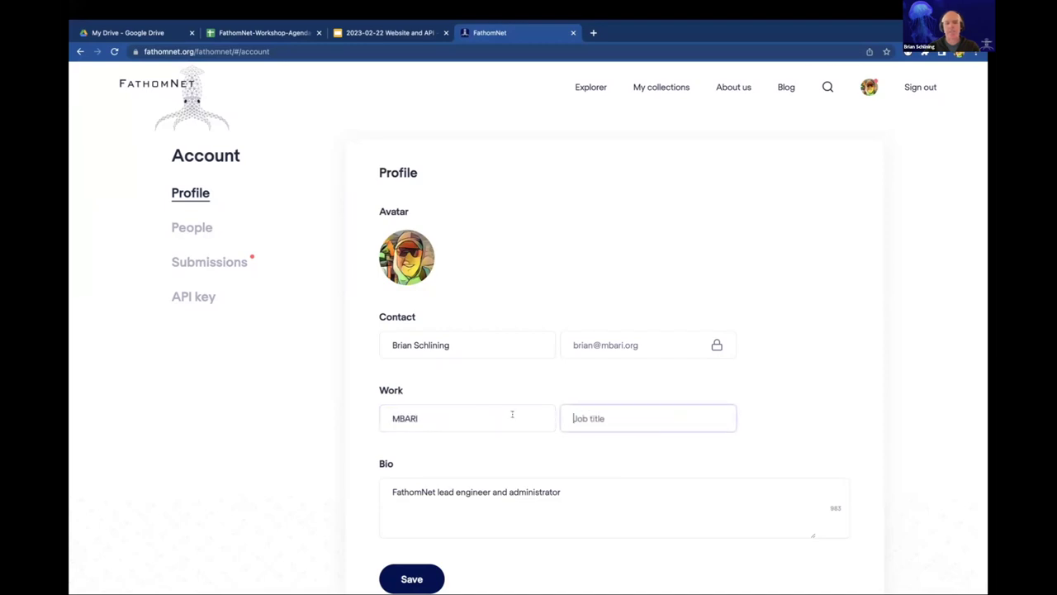
key(ctrl+z)
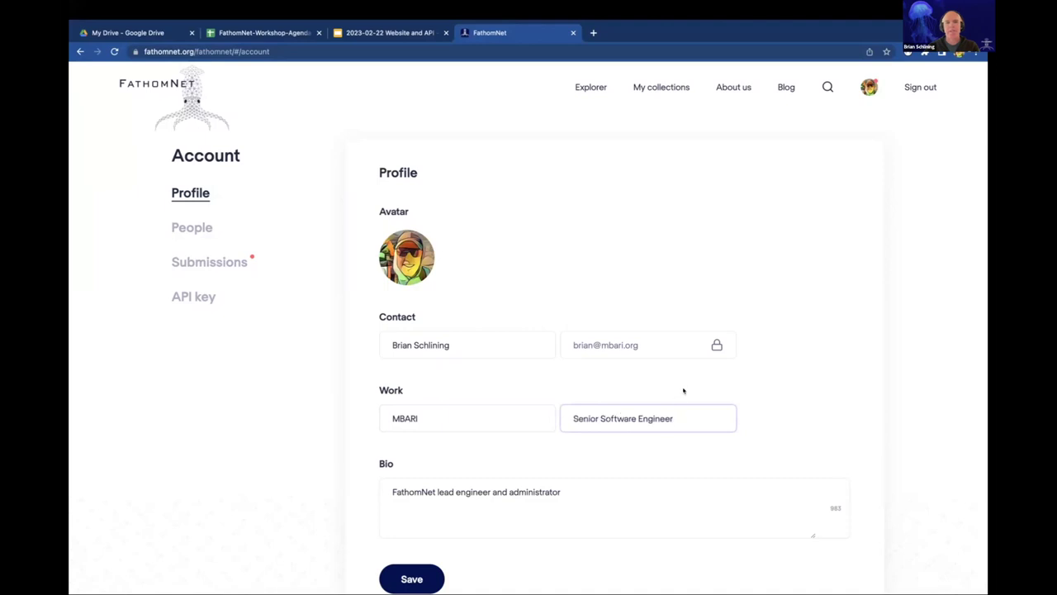
scroll(683, 391, down, 1)
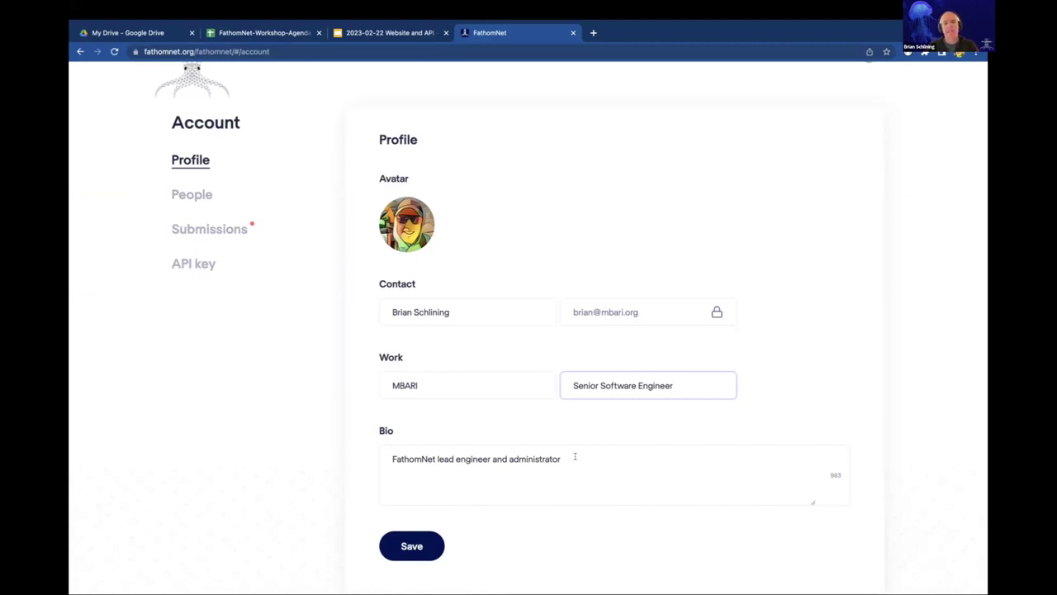
scroll(575, 455, up, 1)
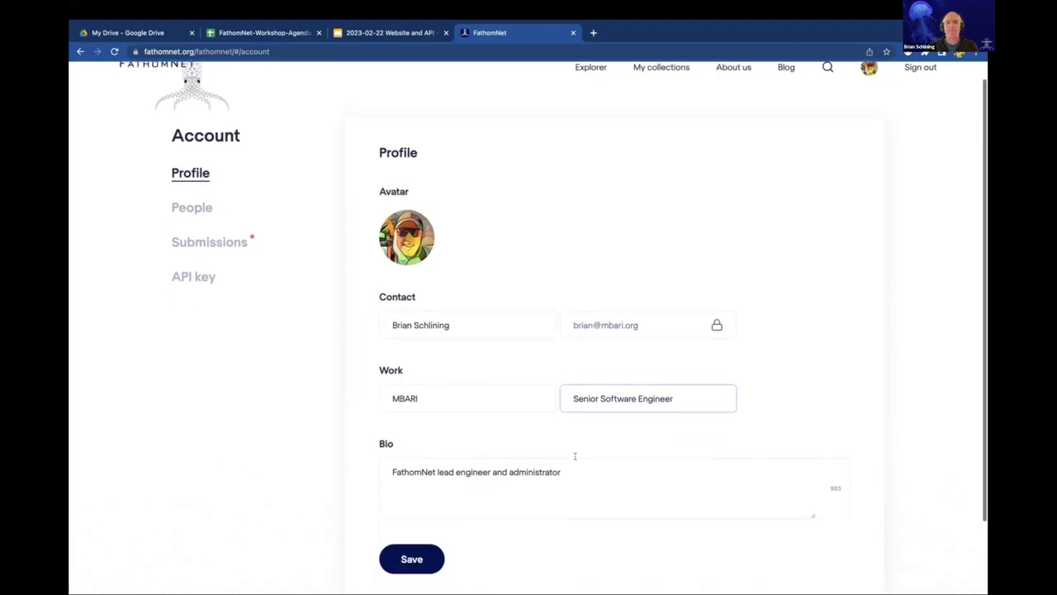
Open the account's API key section and generate an API key.
scroll(573, 455, down, 2)
click(753, 260)
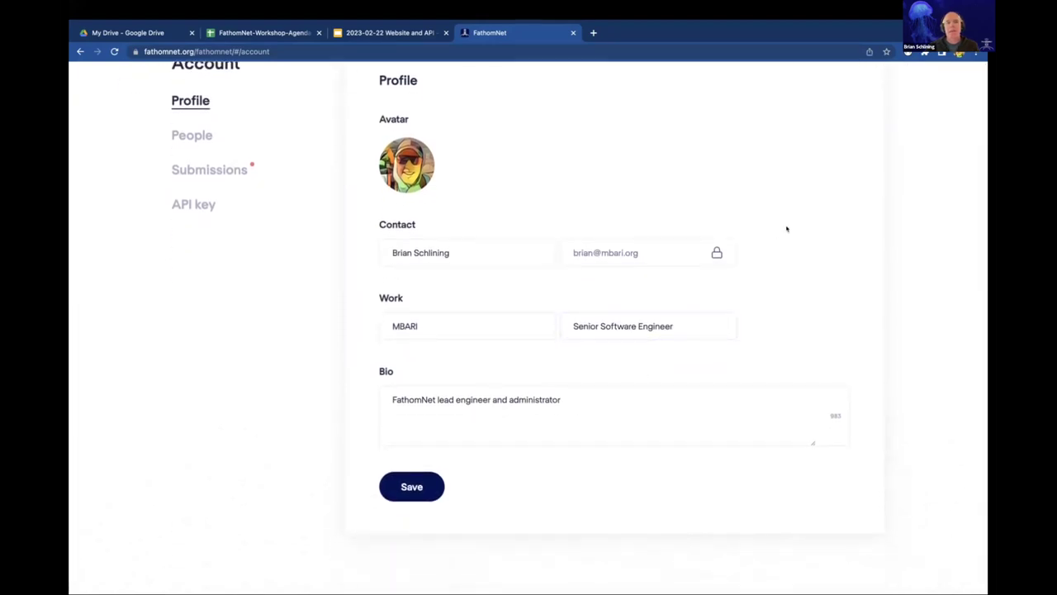
scroll(720, 191, up, 2)
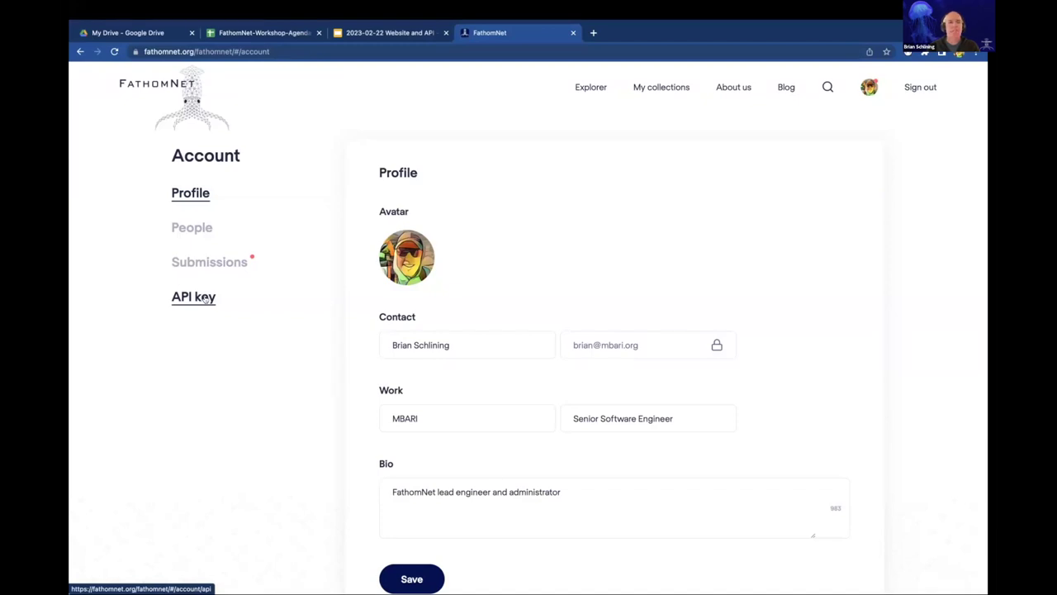
click(204, 300)
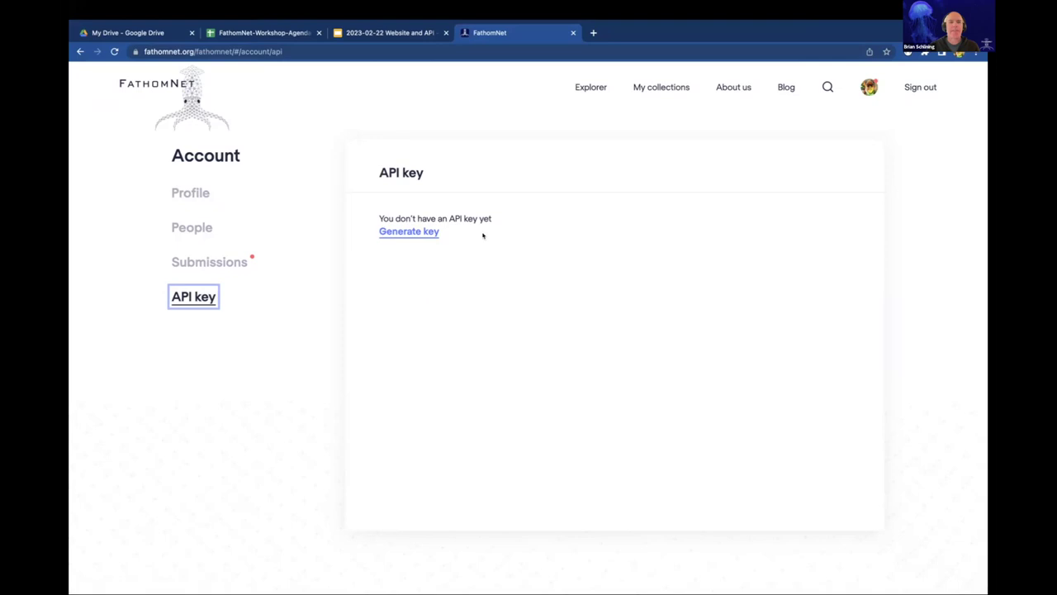
click(401, 232)
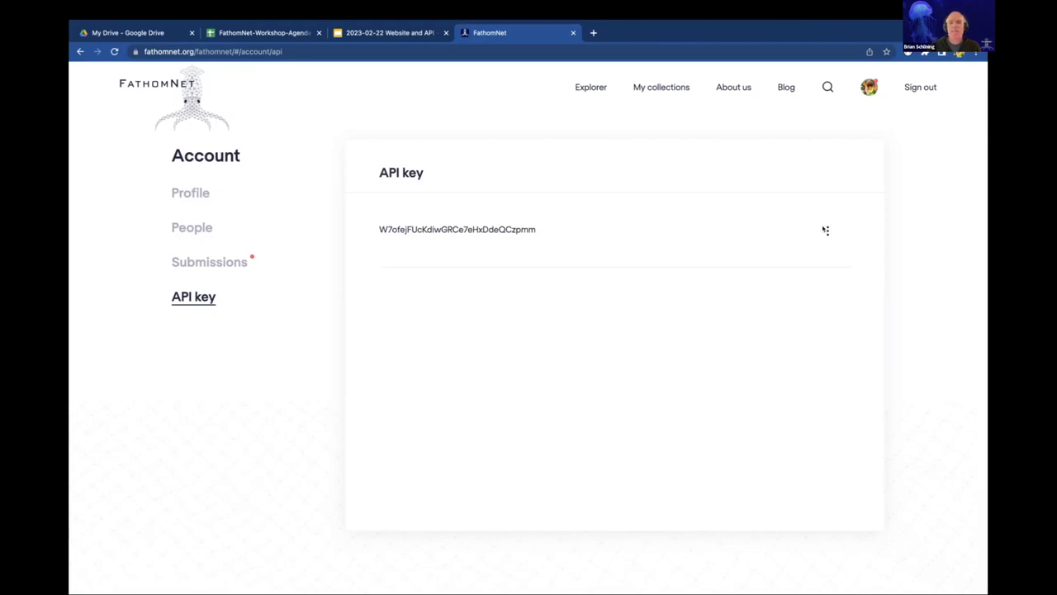
Delete the account's existing API key and generate a replacement key.
click(826, 231)
click(732, 263)
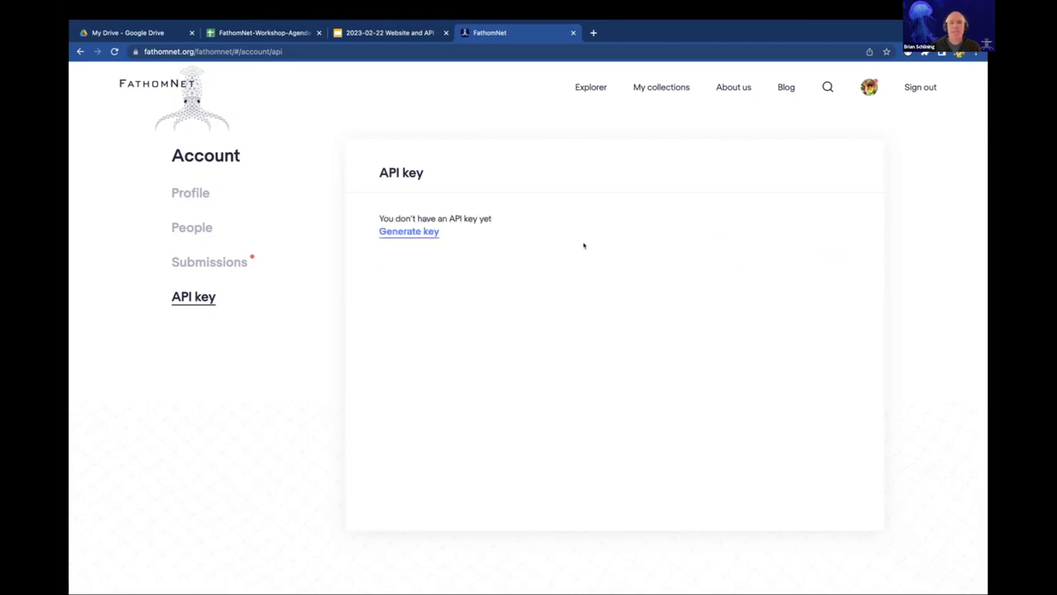
click(422, 231)
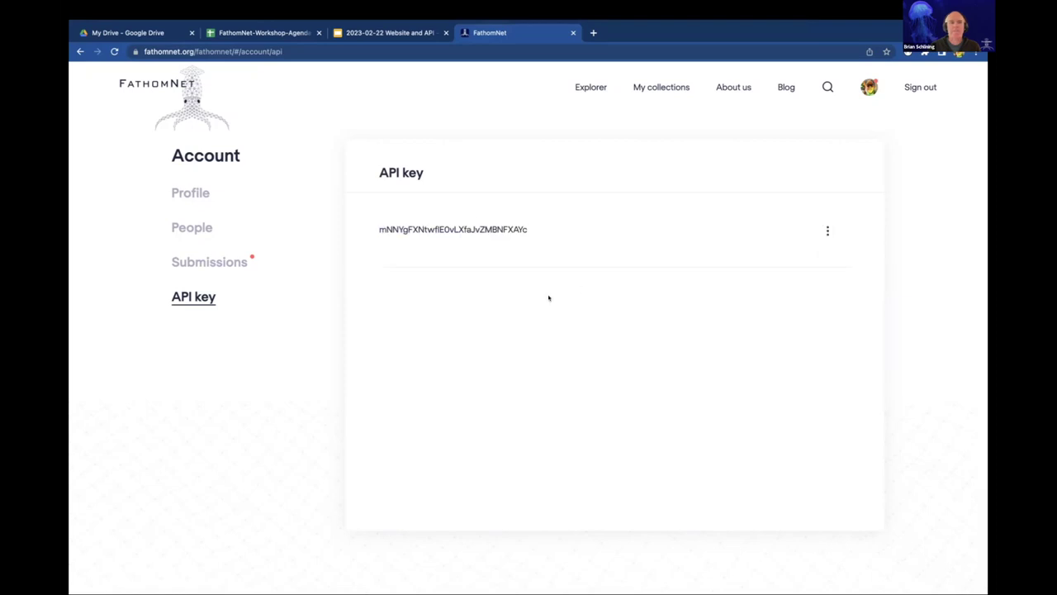
Return to the account profile, open My collections and look through the list of collections.
click(190, 192)
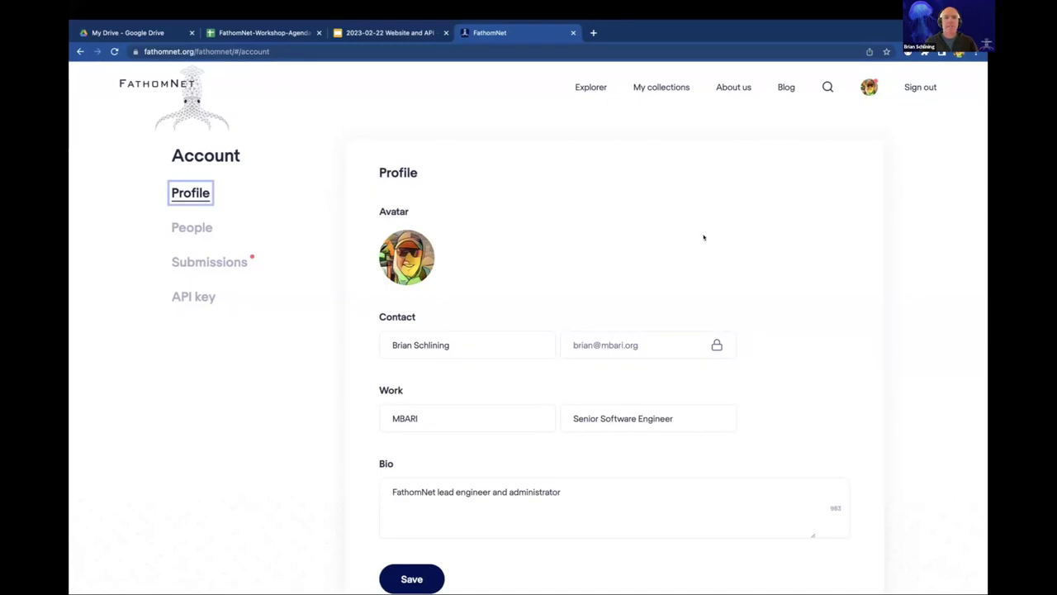
click(665, 87)
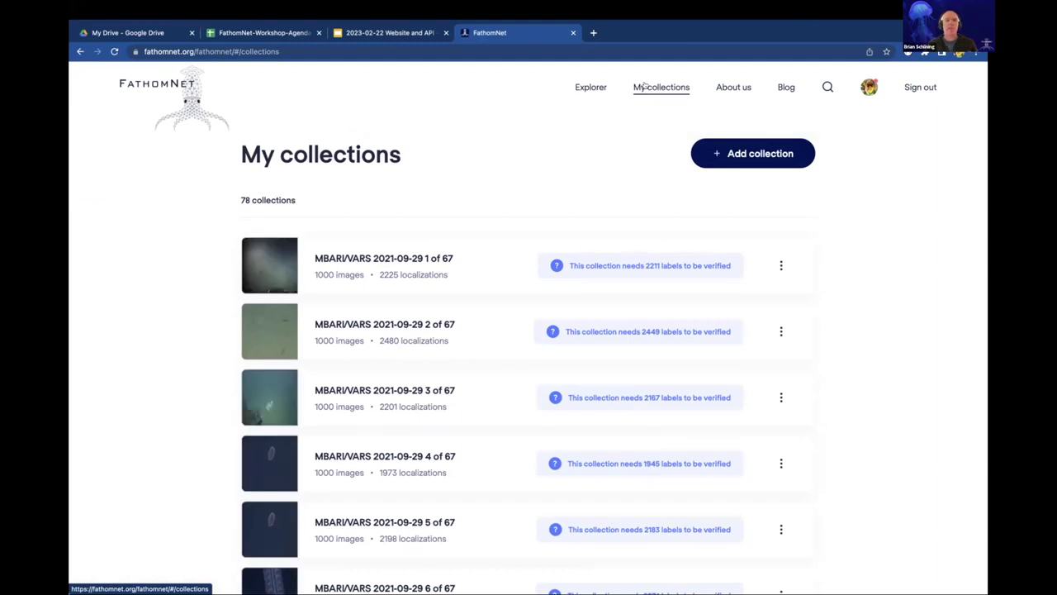
scroll(777, 245, down, 5)
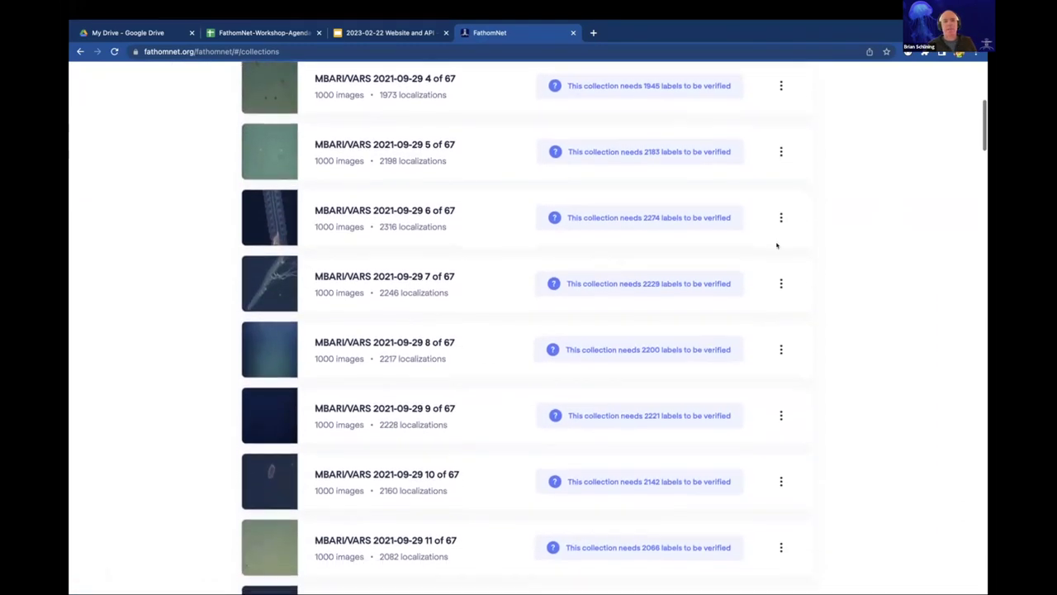
scroll(776, 246, up, 5)
scroll(776, 245, down, 1)
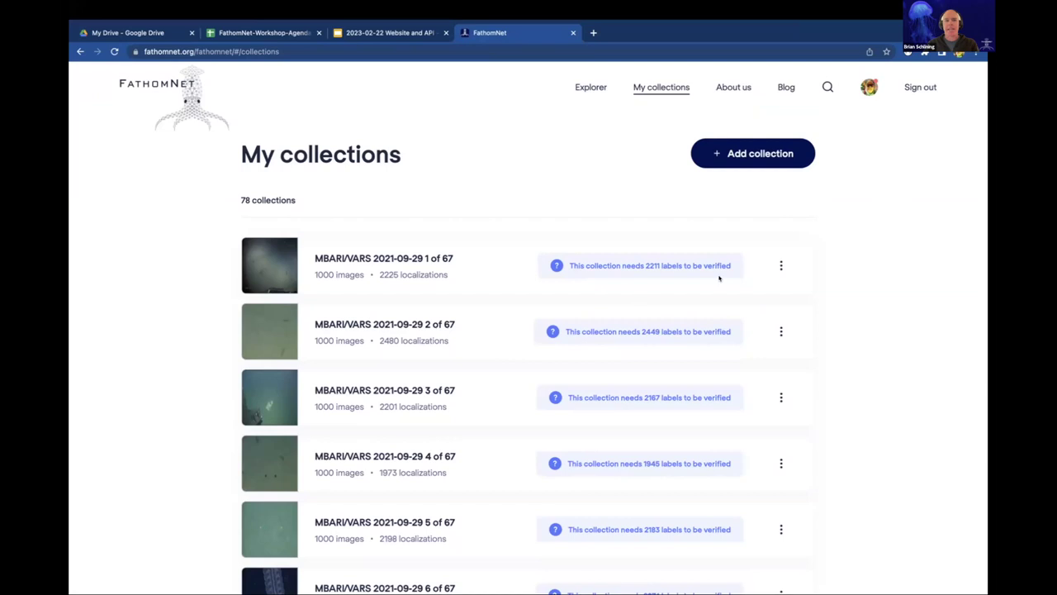
Start adding a collection and examine the required and first optional Darwin Core metadata fields of the CSV upload form.
click(757, 153)
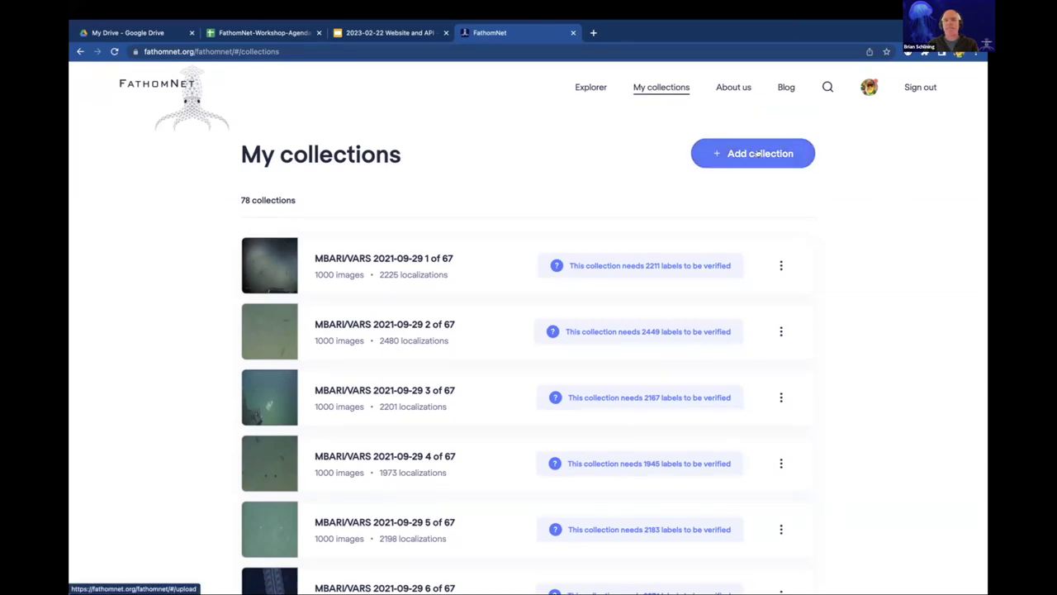
click(757, 154)
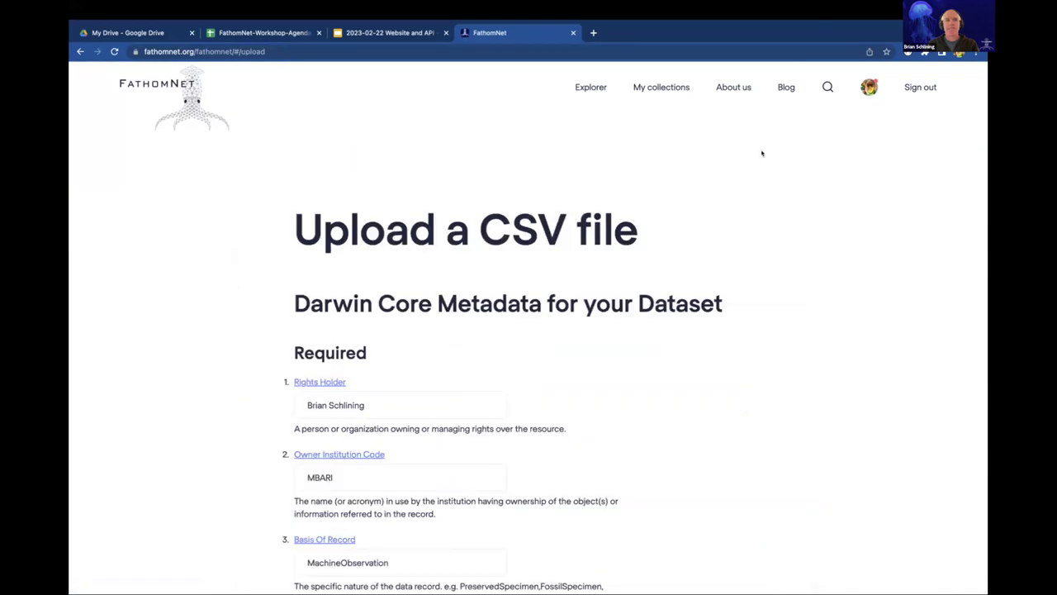
scroll(762, 153, down, 2)
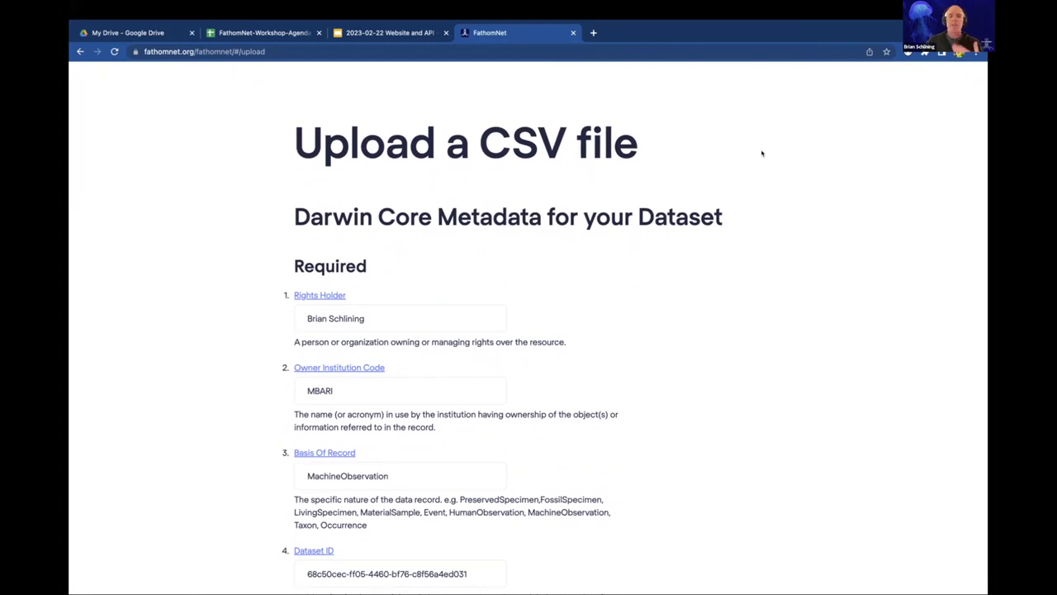
scroll(762, 152, down, 2)
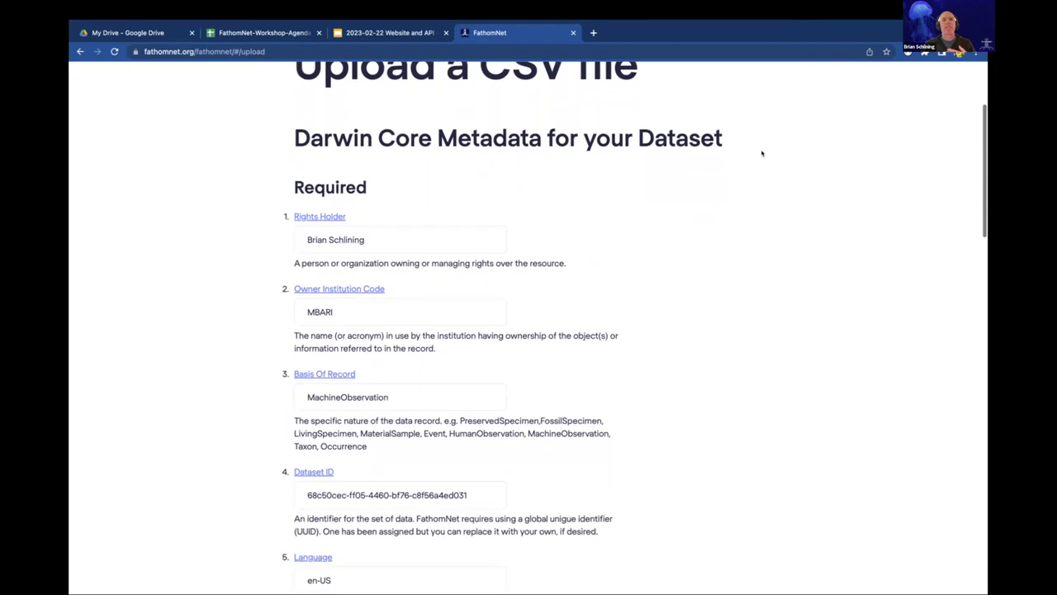
scroll(761, 152, down, 1)
scroll(762, 153, down, 1)
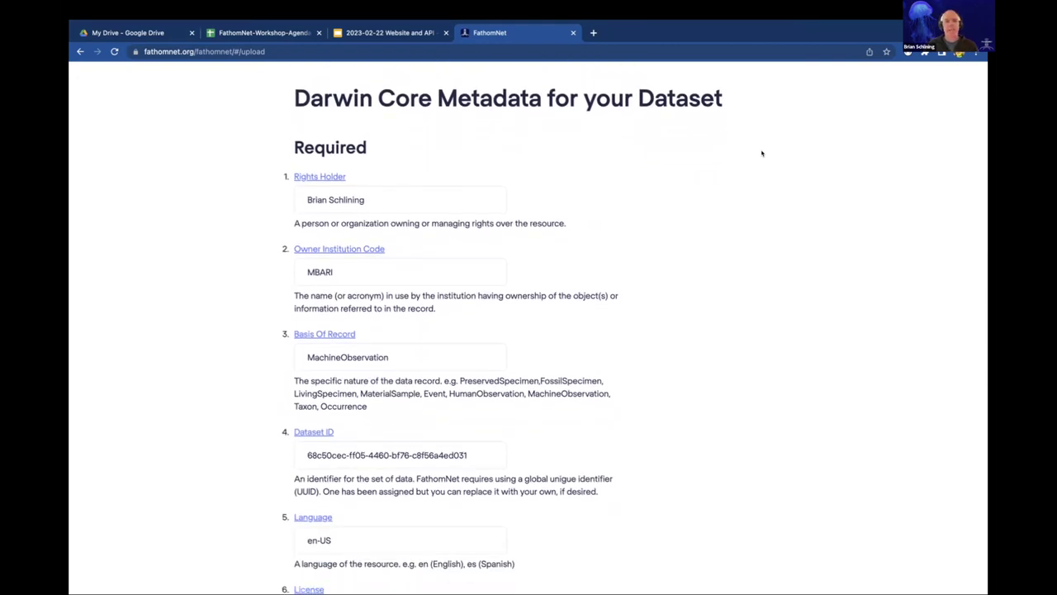
scroll(761, 153, down, 3)
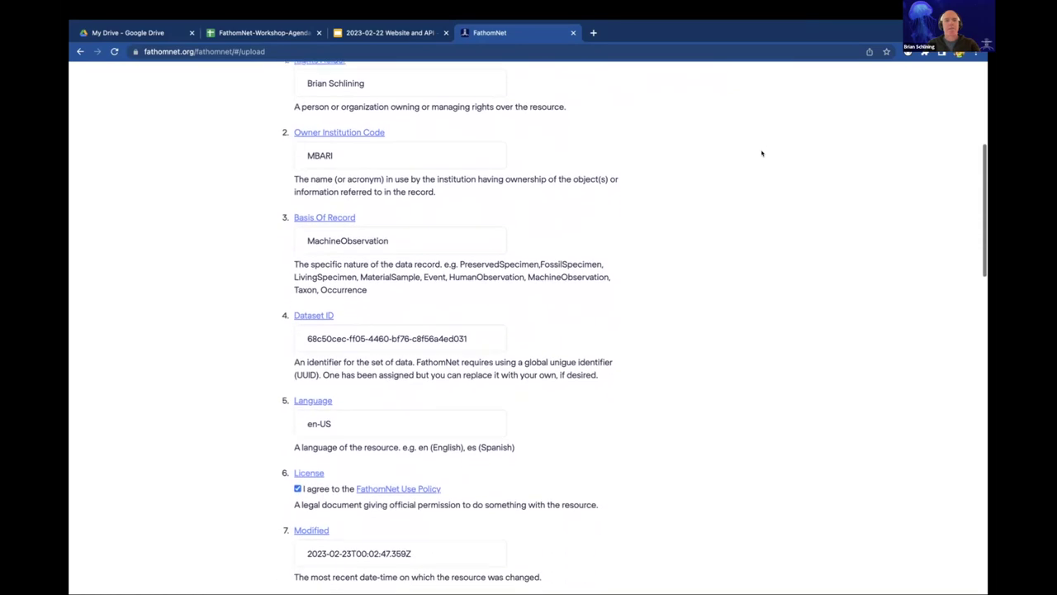
scroll(762, 153, down, 3)
scroll(761, 152, up, 8)
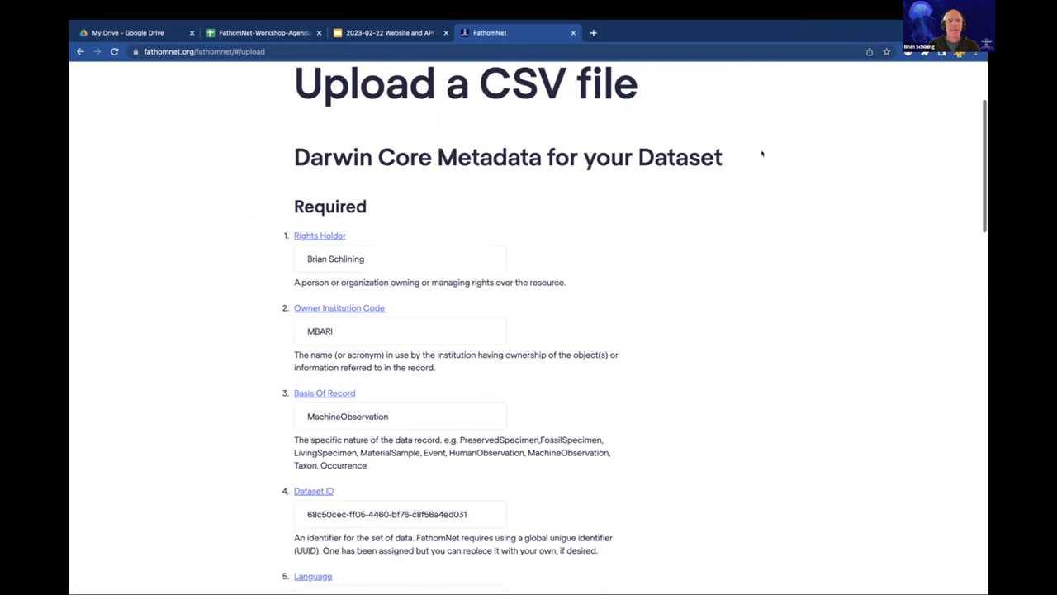
scroll(761, 153, down, 13)
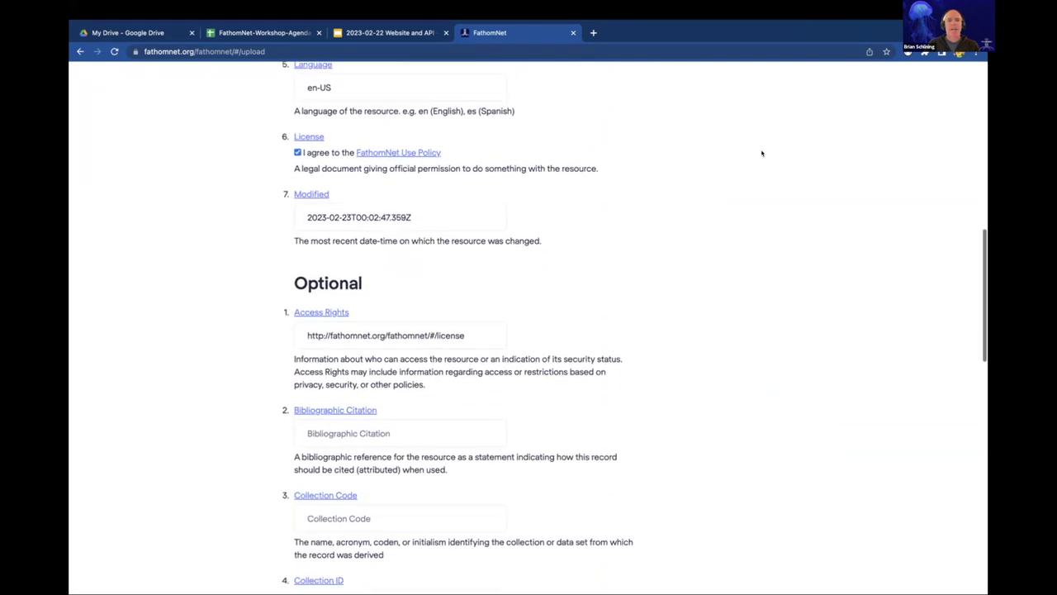
scroll(762, 153, down, 2)
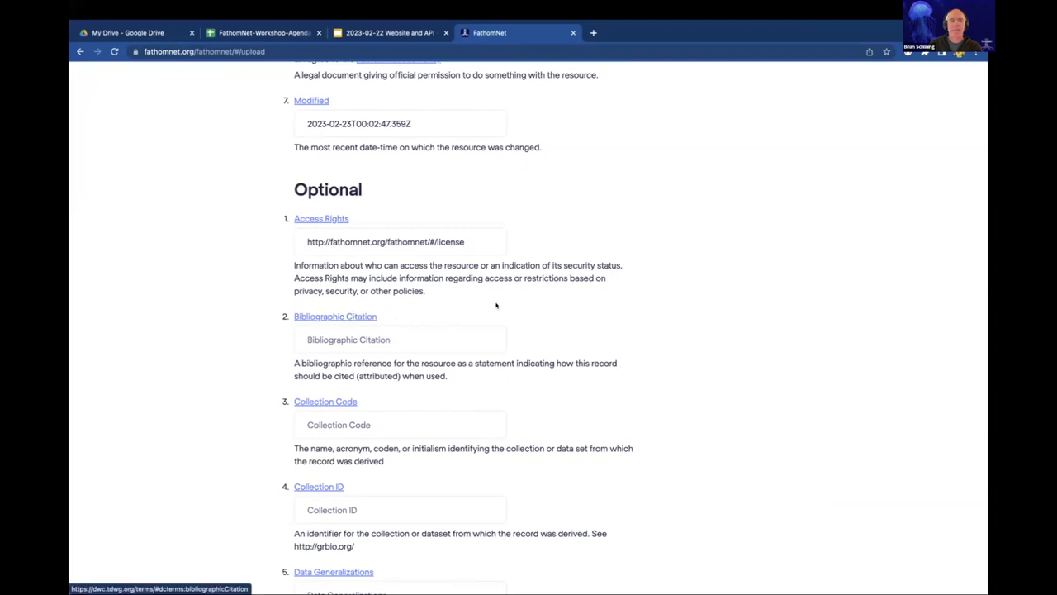
scroll(658, 298, down, 1)
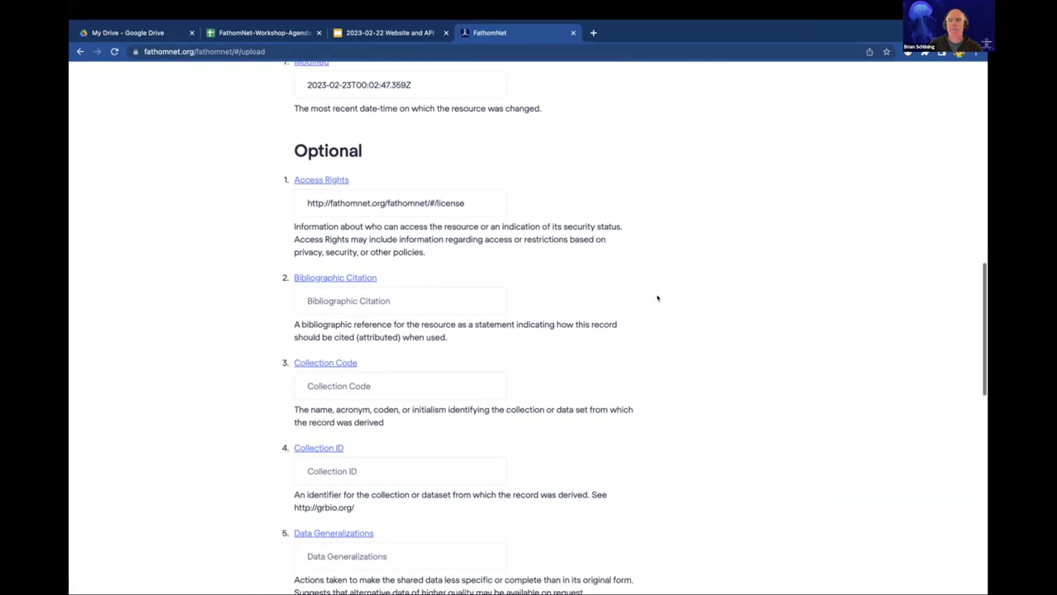
Open the Darwin Core reference for Bibliographic Citation and return to the full-screen FathomNet upload form.
click(350, 277)
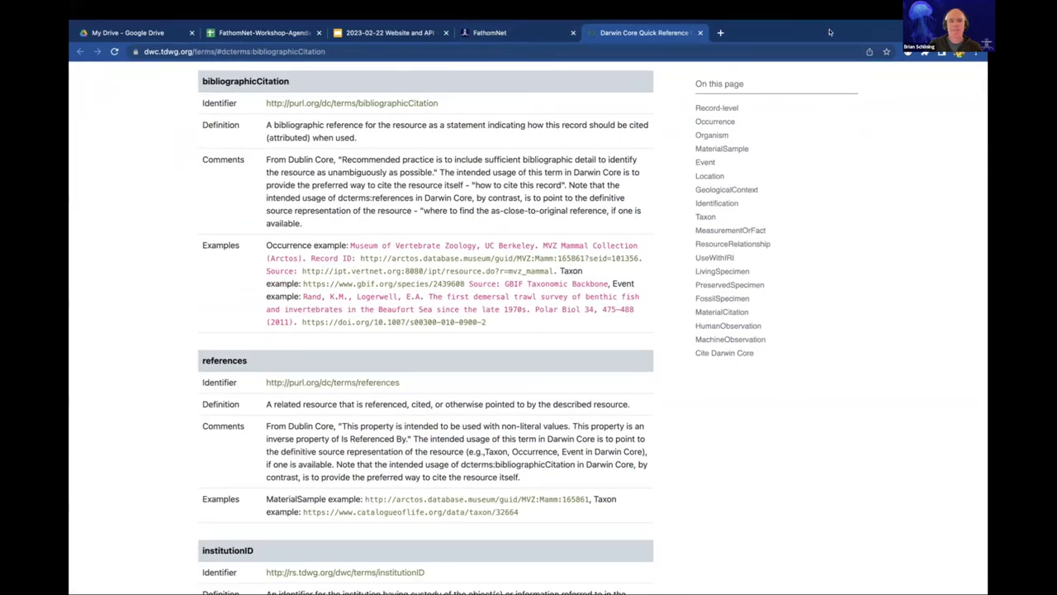
click(188, 33)
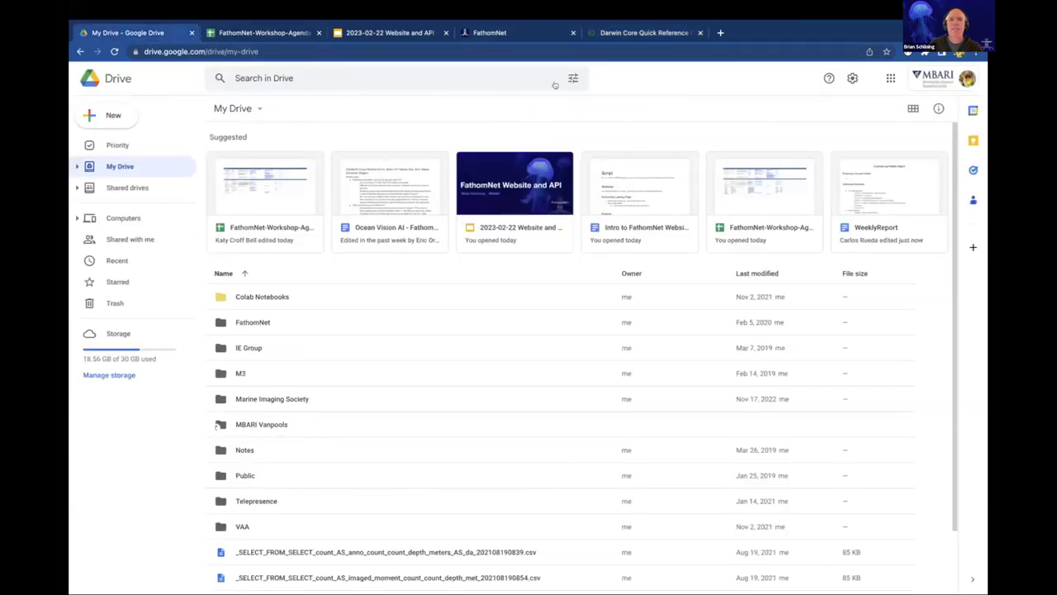
mouse_move(231, 4)
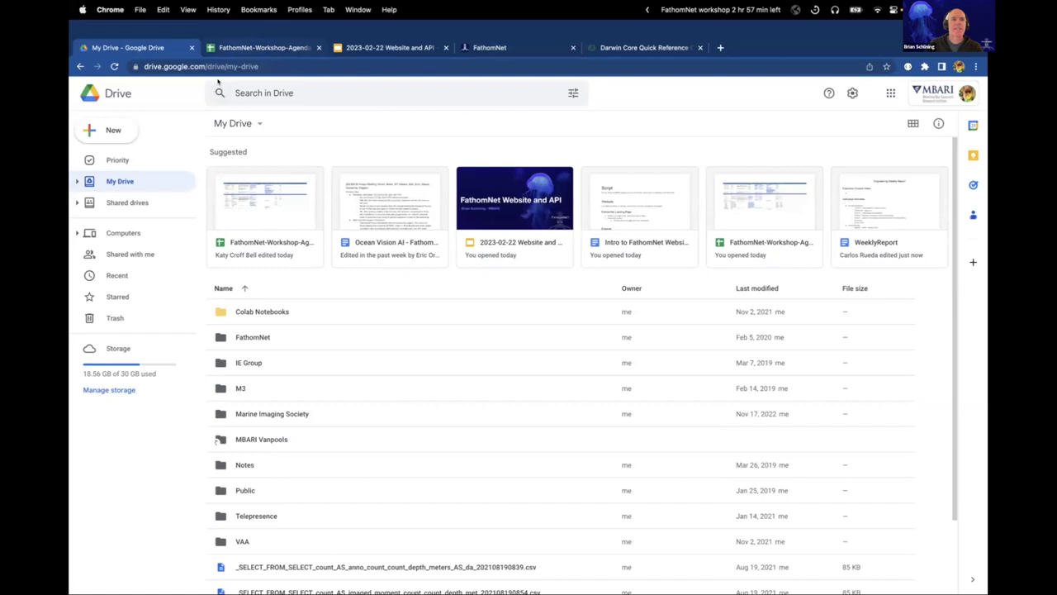
click(103, 25)
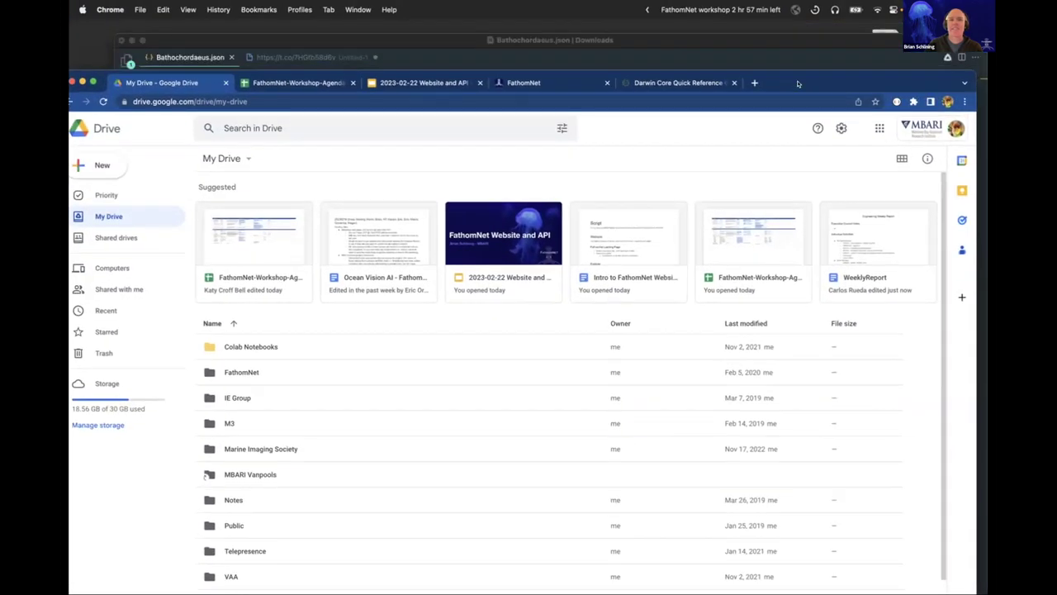
click(516, 84)
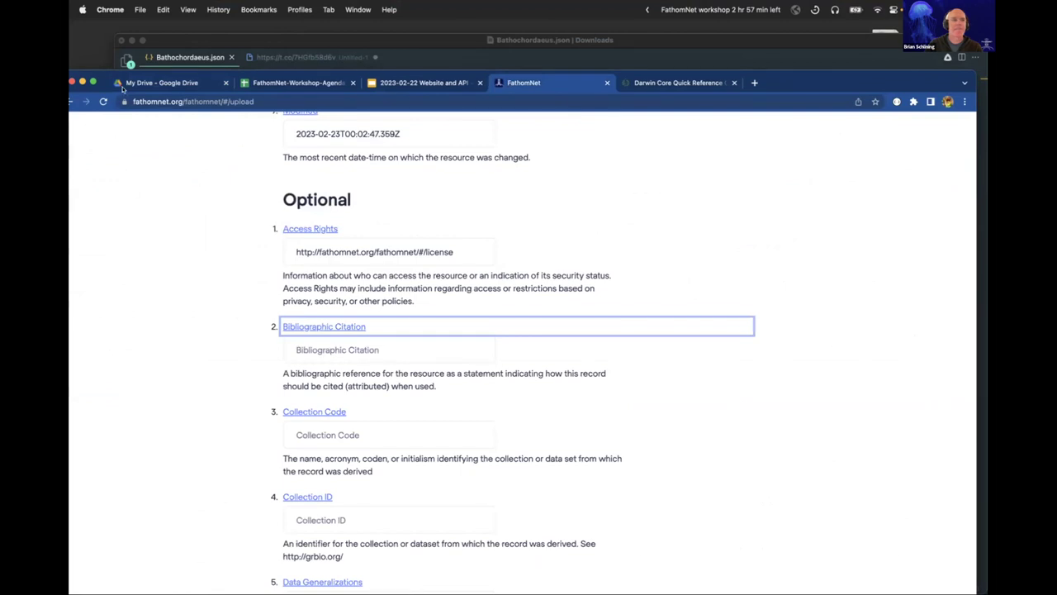
click(93, 82)
Review the remaining optional metadata fields and open the CSV file chooser, dismissing it without selecting a file.
scroll(560, 171, down, 6)
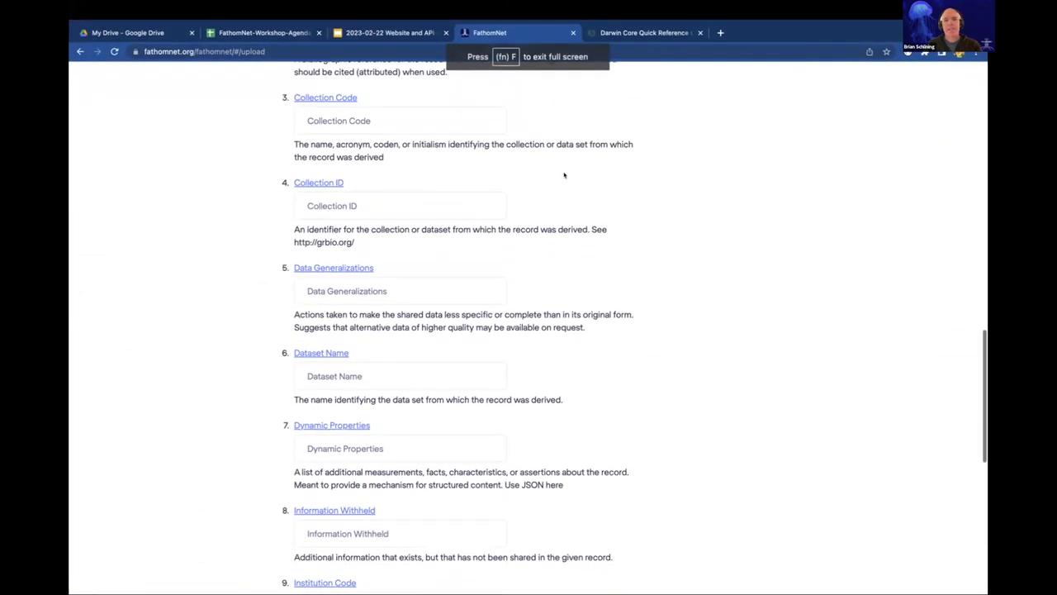
scroll(565, 174, down, 9)
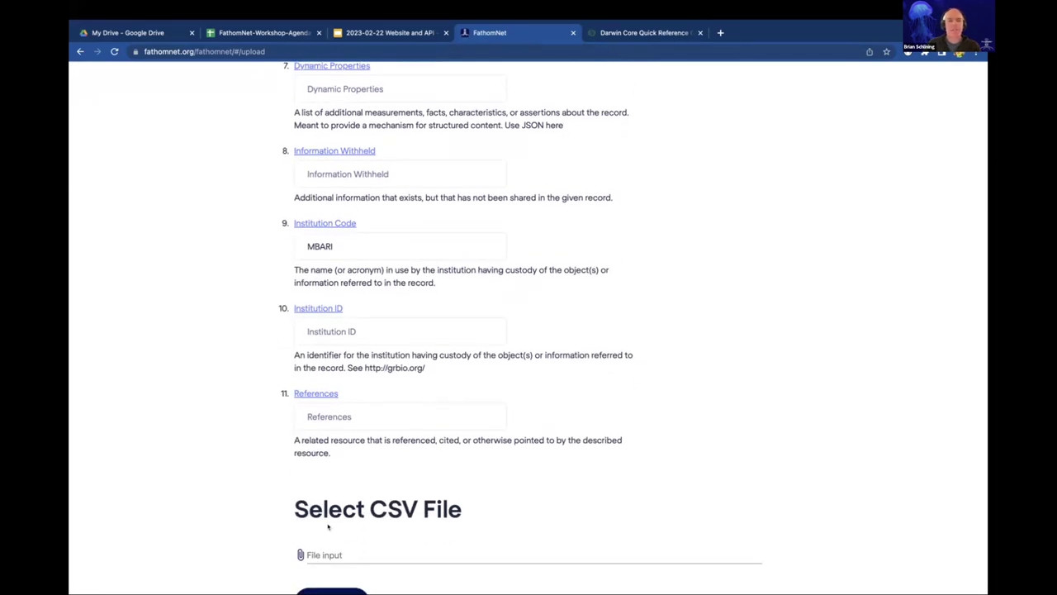
scroll(388, 499, down, 4)
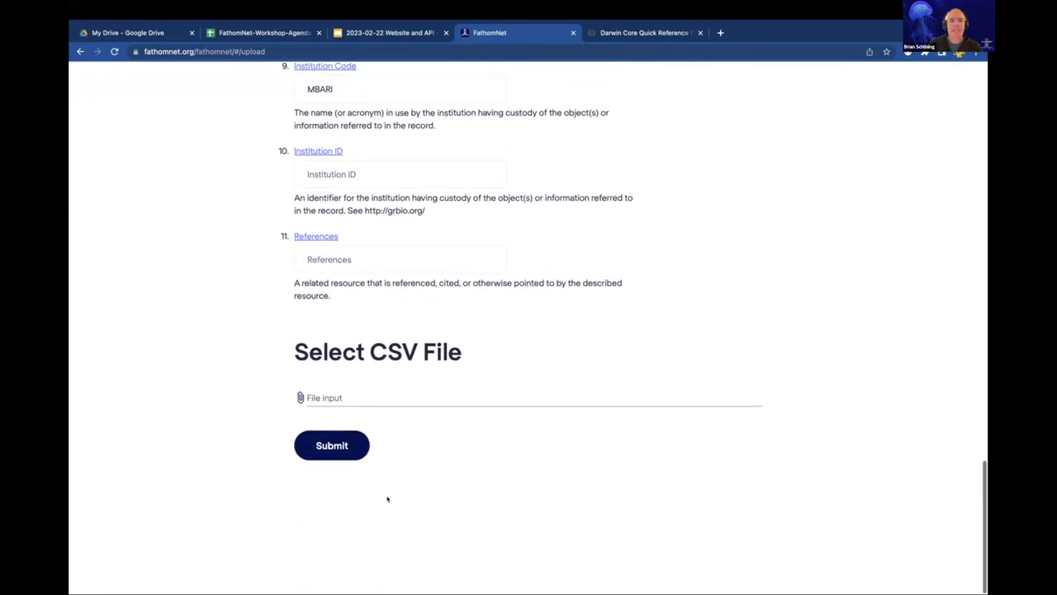
click(343, 398)
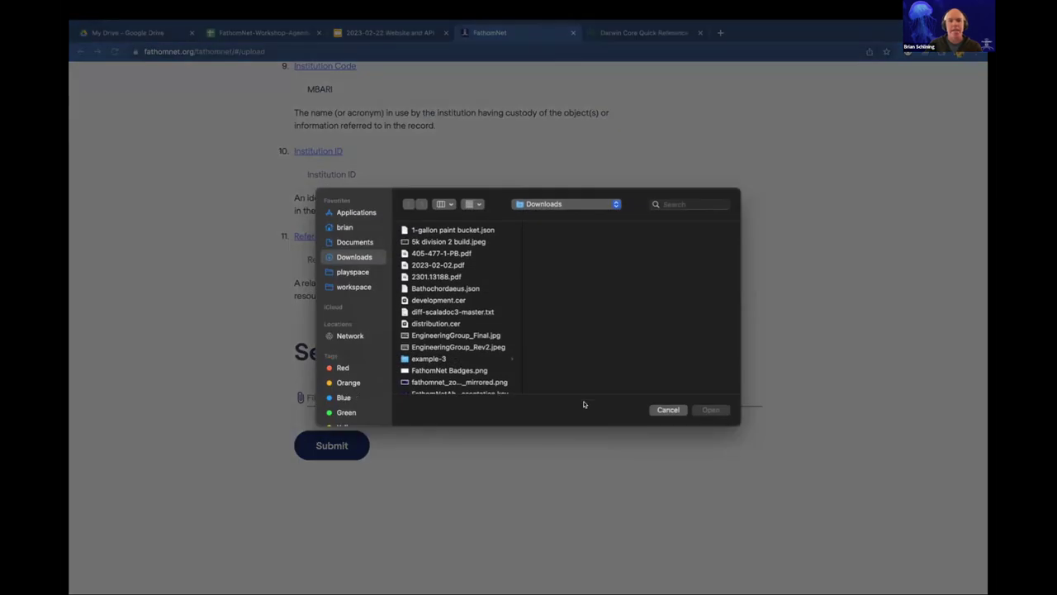
click(667, 408)
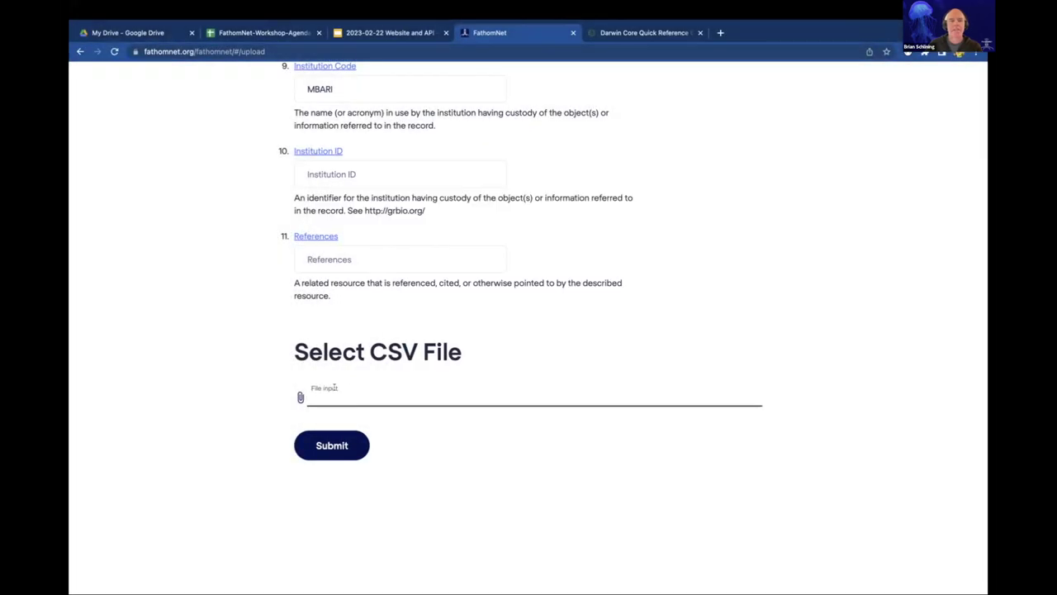
Go to the Terms of Use on the About us page and open the FathomNet Data Use Policy.
scroll(472, 365, up, 8)
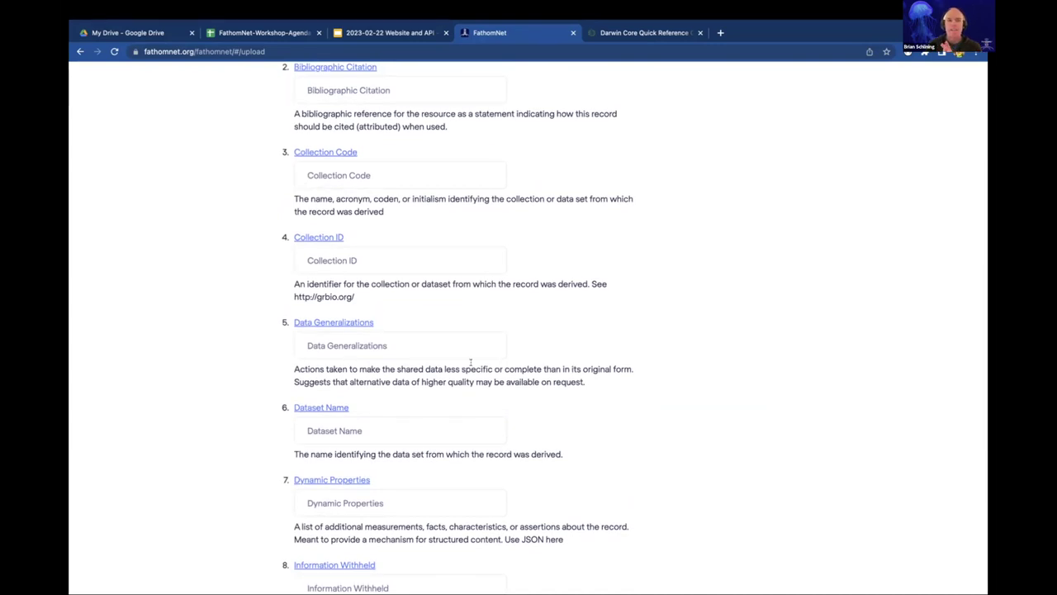
scroll(472, 365, up, 10)
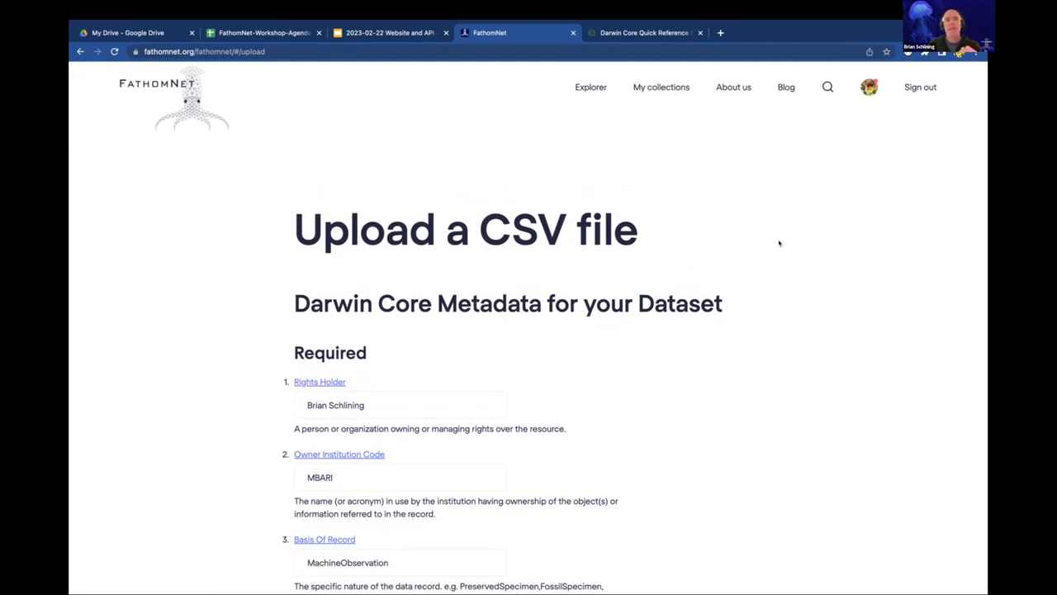
click(732, 86)
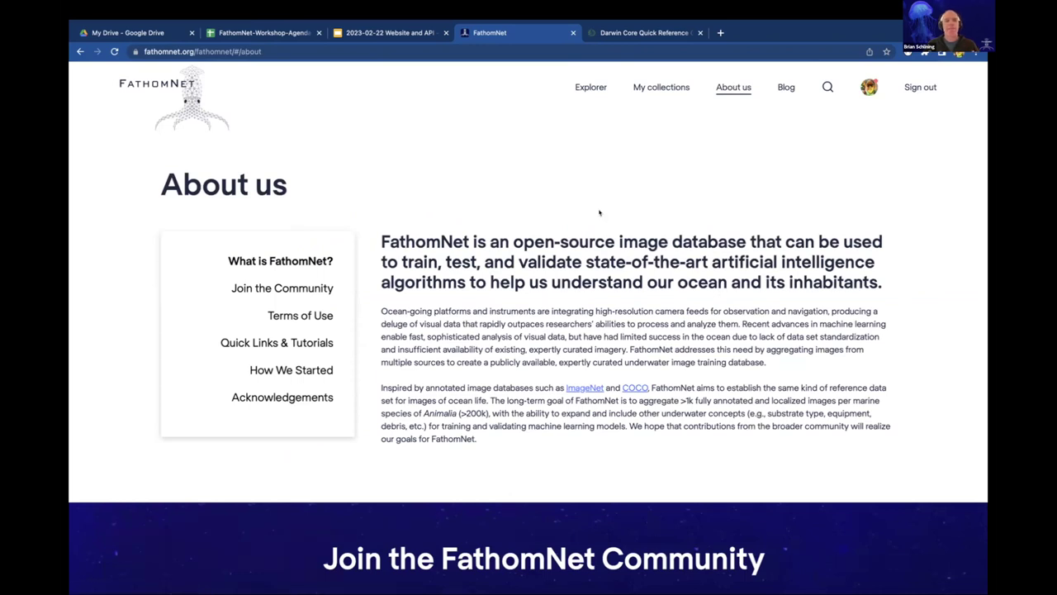
click(297, 313)
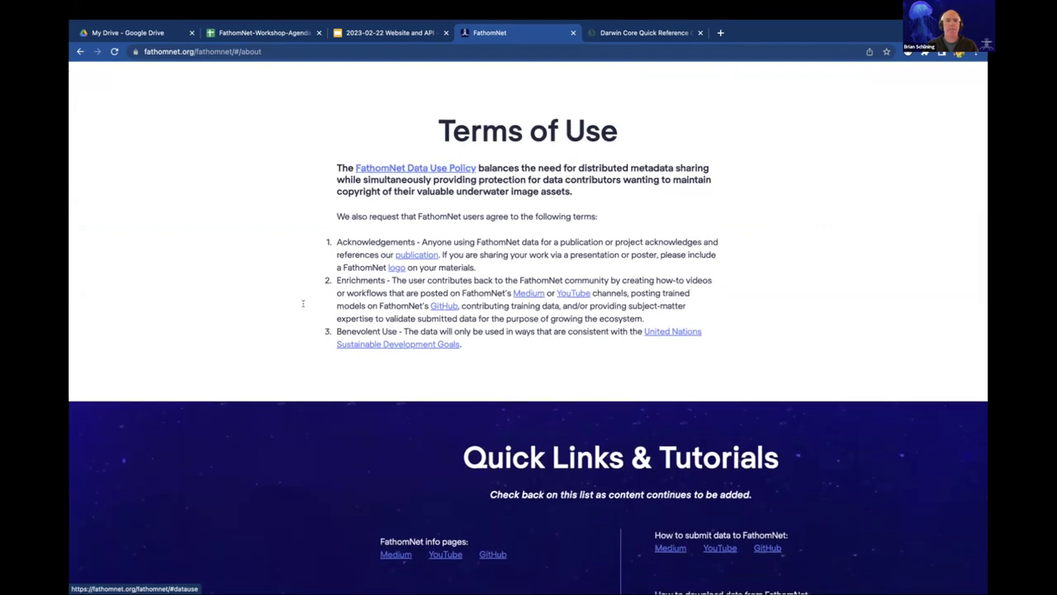
click(431, 168)
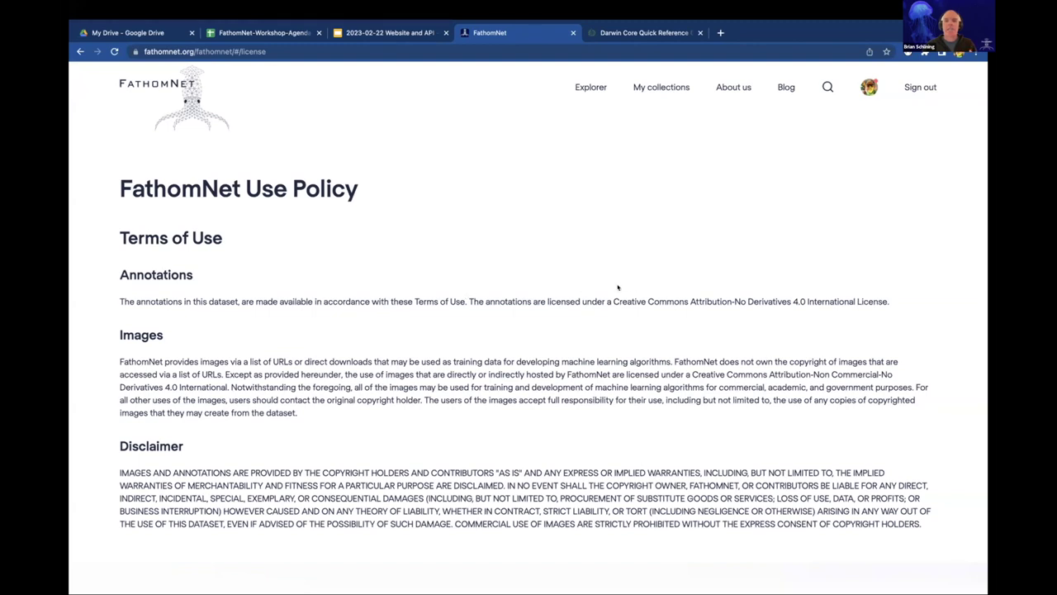
Highlight the Creative Commons license names for annotations and for images in the FathomNet Use Policy, clearing each selection.
drag(616, 296, 882, 295)
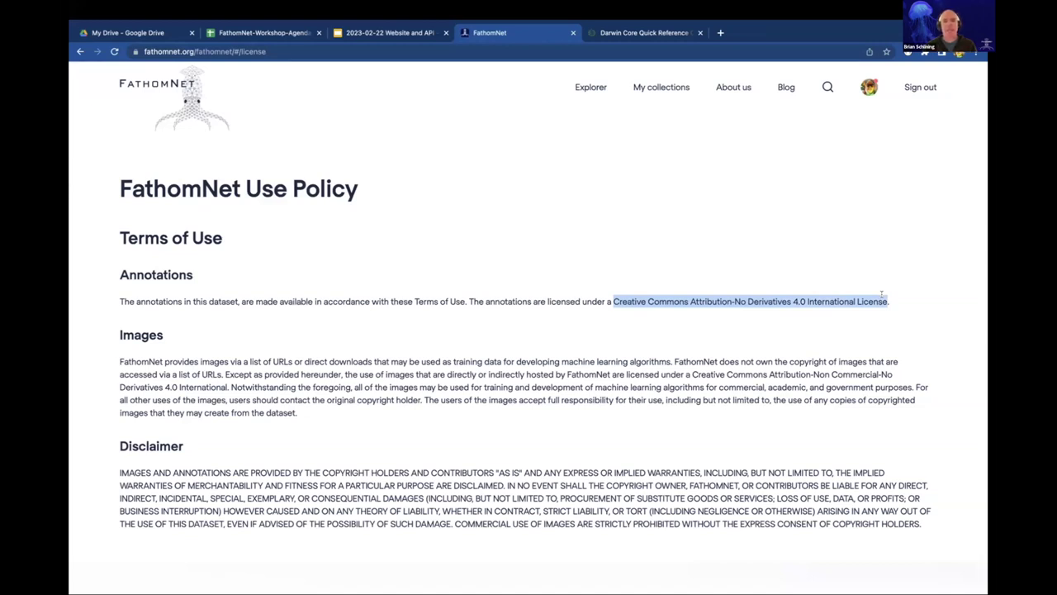
click(618, 430)
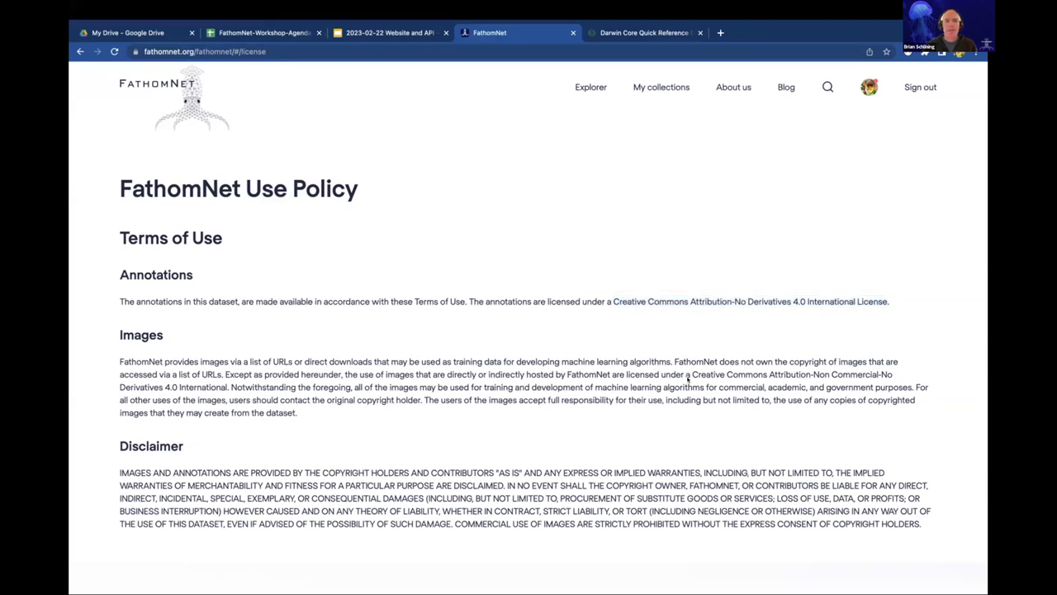
drag(690, 374, 225, 378)
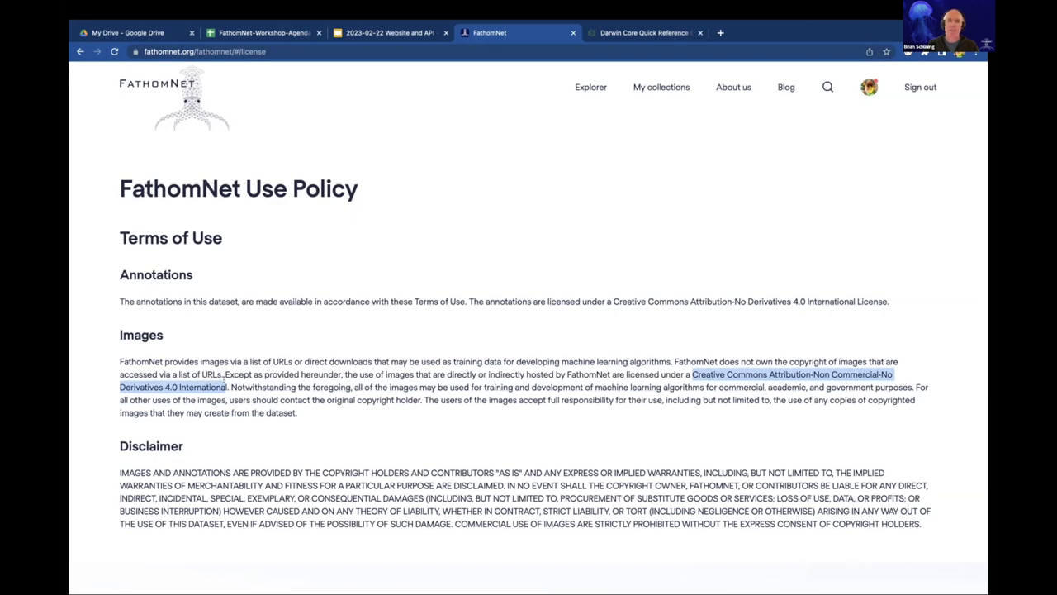
click(384, 389)
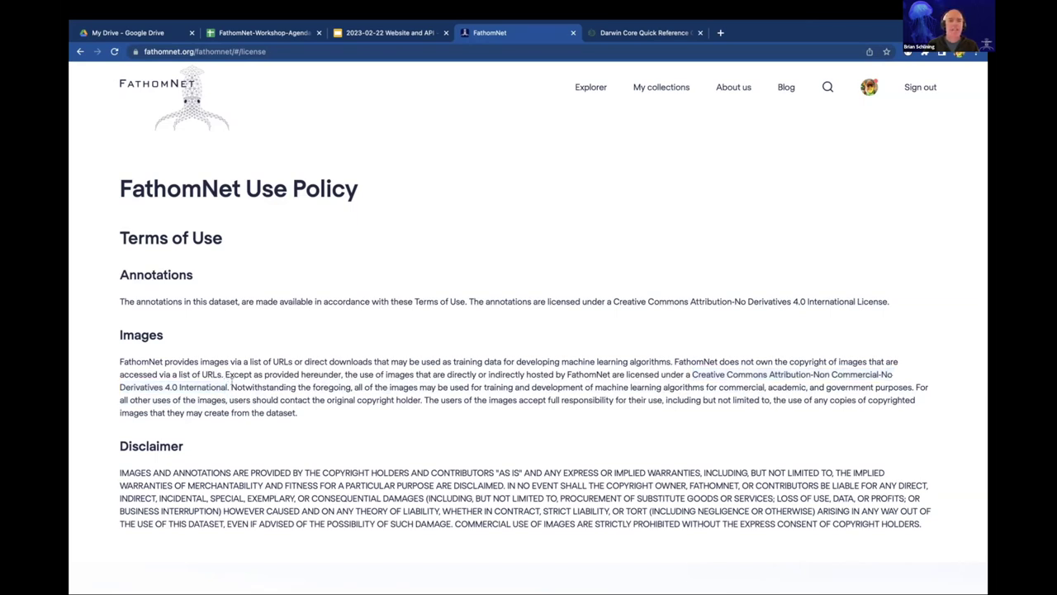
Highlight the Images sentence permitting machine learning training and development, and the one on contacting the copyright holder for other uses.
drag(227, 385, 626, 375)
click(508, 397)
drag(232, 385, 914, 385)
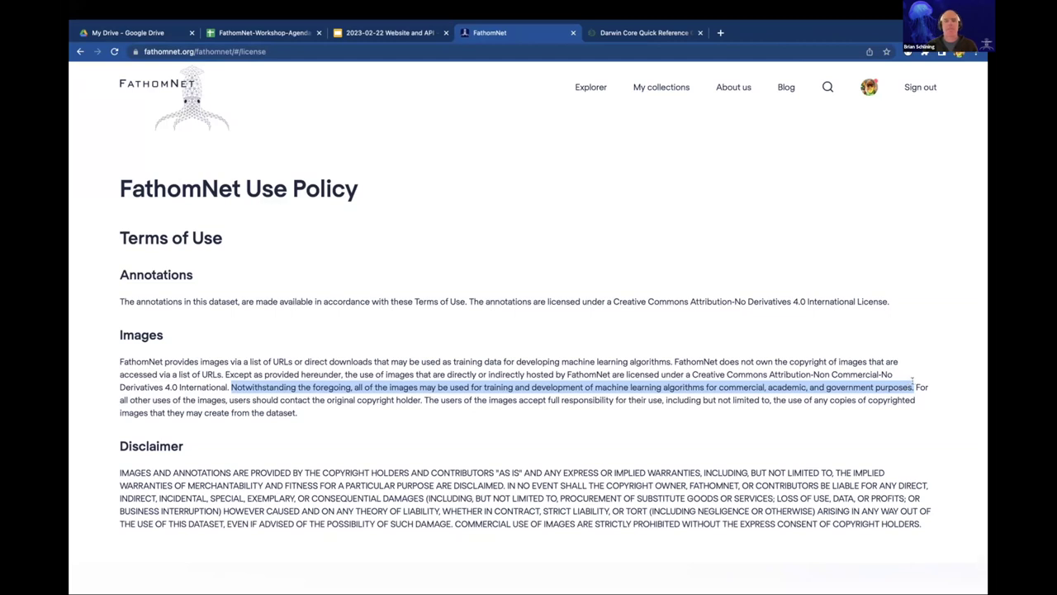
drag(911, 379, 422, 401)
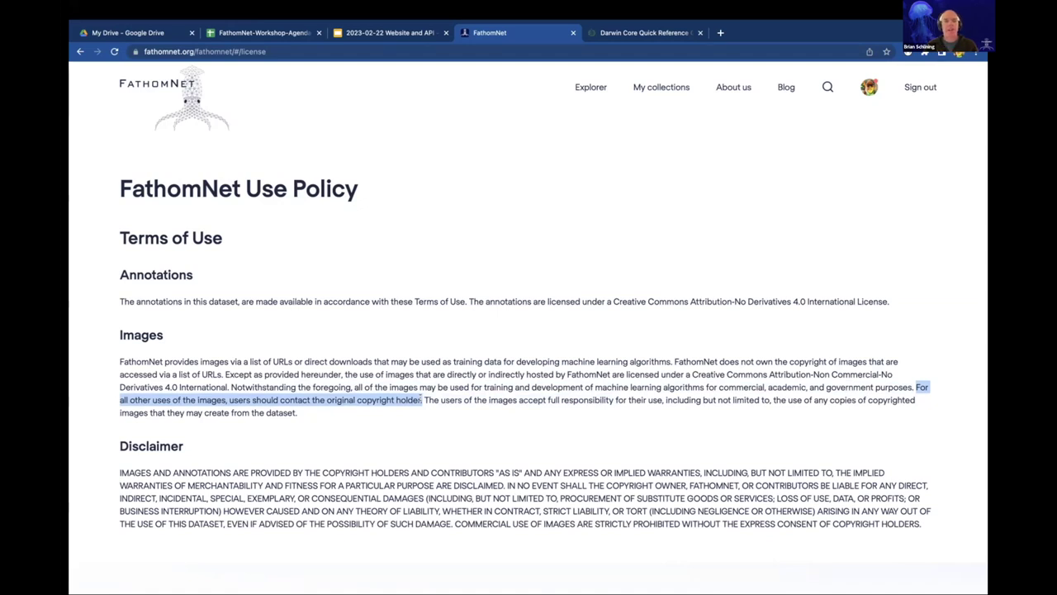
Highlight the Benevolent Use term in the Terms of Use on the About us page and go back to the CSV upload page.
scroll(422, 400, down, 1)
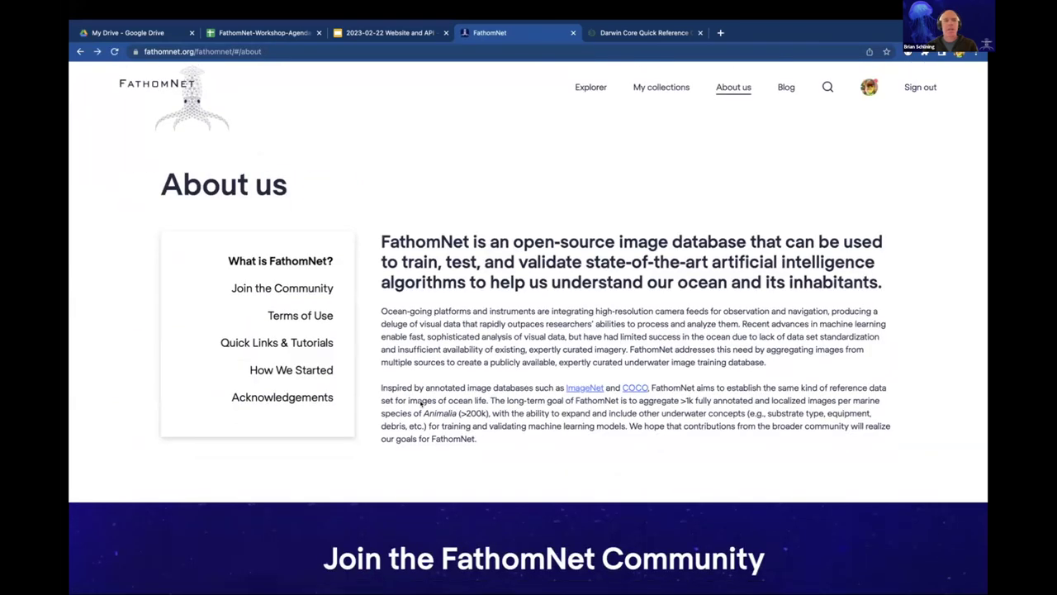
click(315, 312)
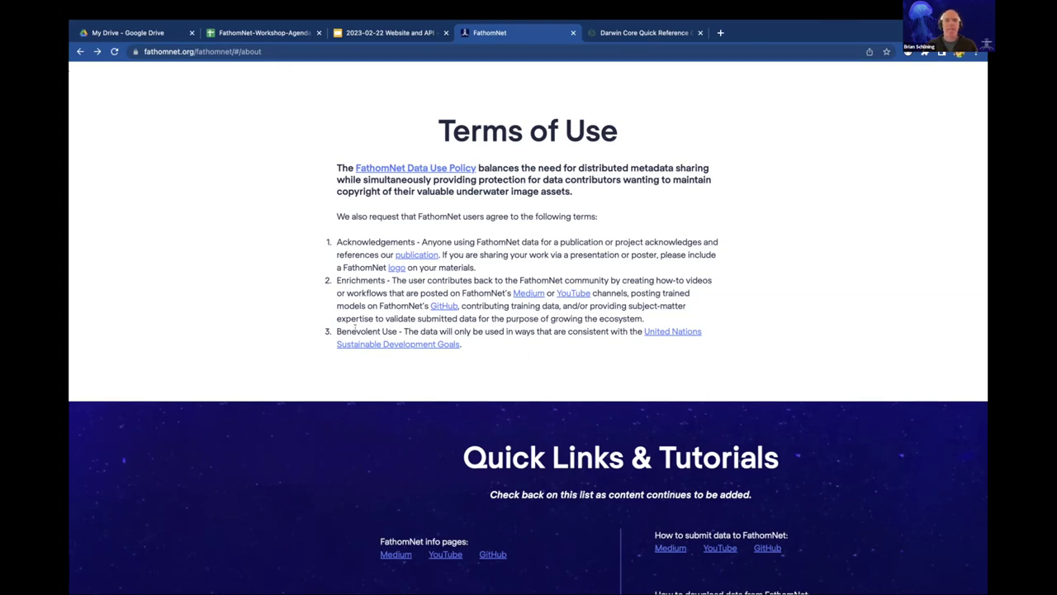
drag(334, 329, 489, 345)
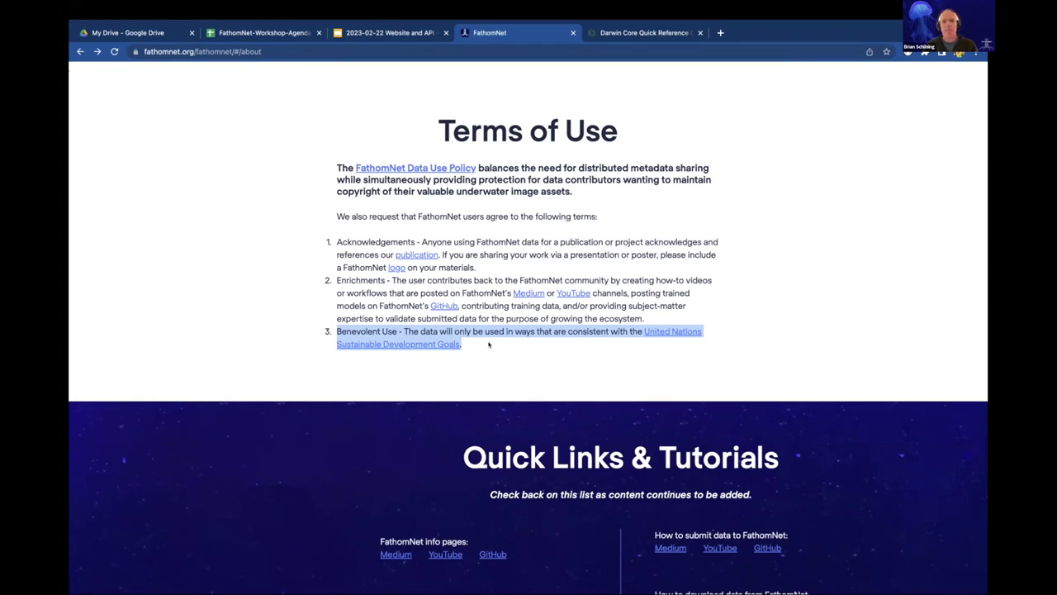
click(518, 347)
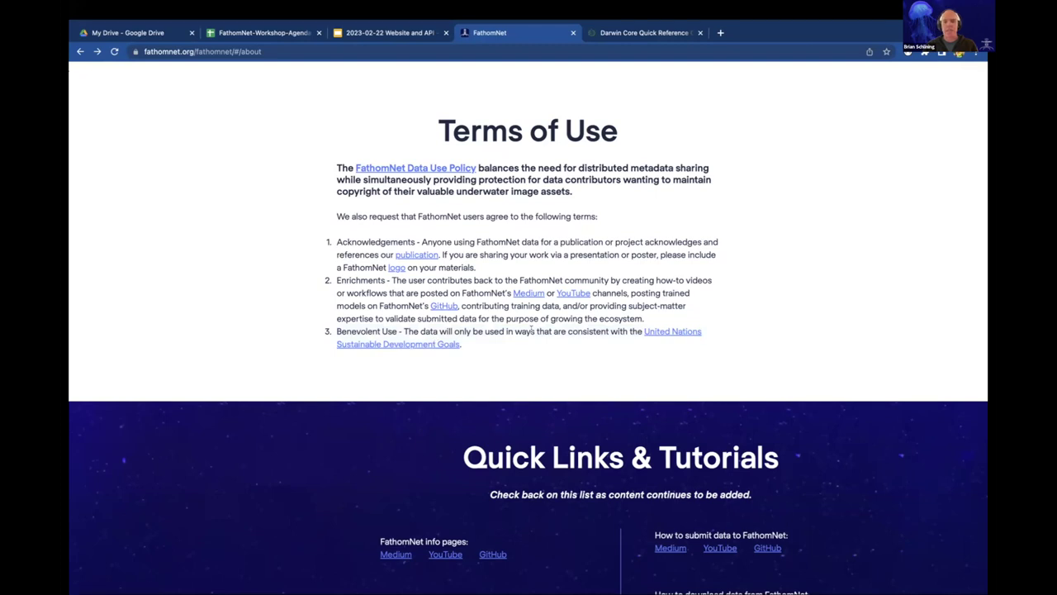
key(alt+Left)
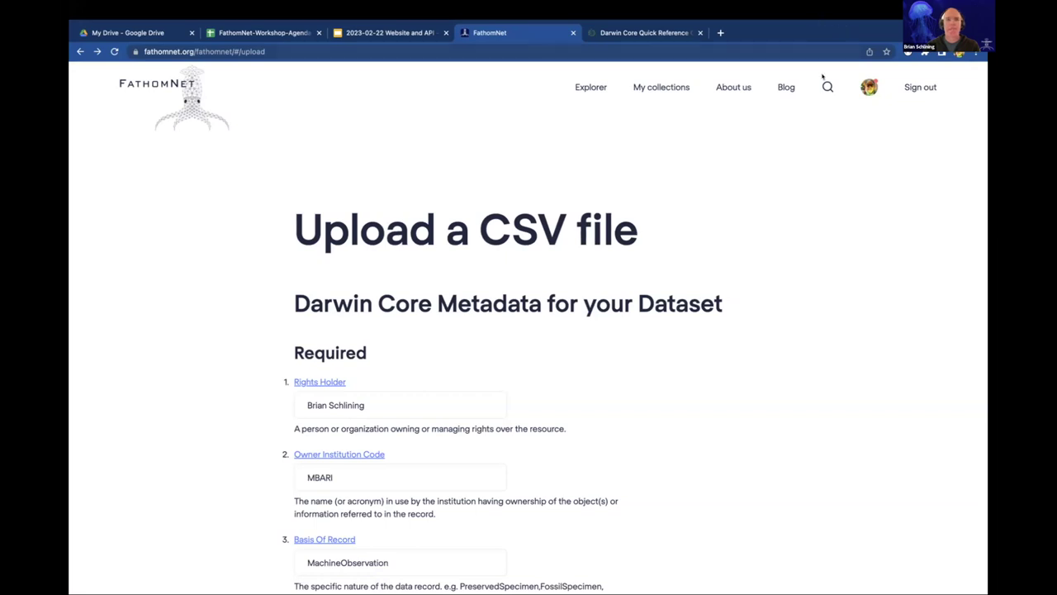
Switch to the 2023-02-22 Website and API presentation in Google Slides, start the slideshow, and advance to the FathomNet API diagram's Database and Web API highlight.
mouse_move(122, 3)
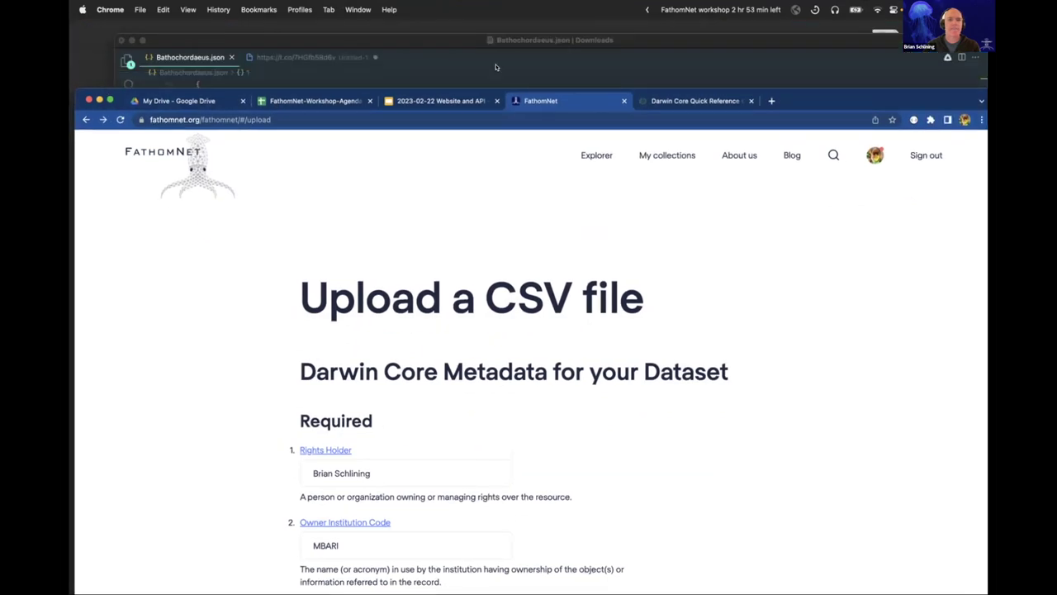
click(456, 101)
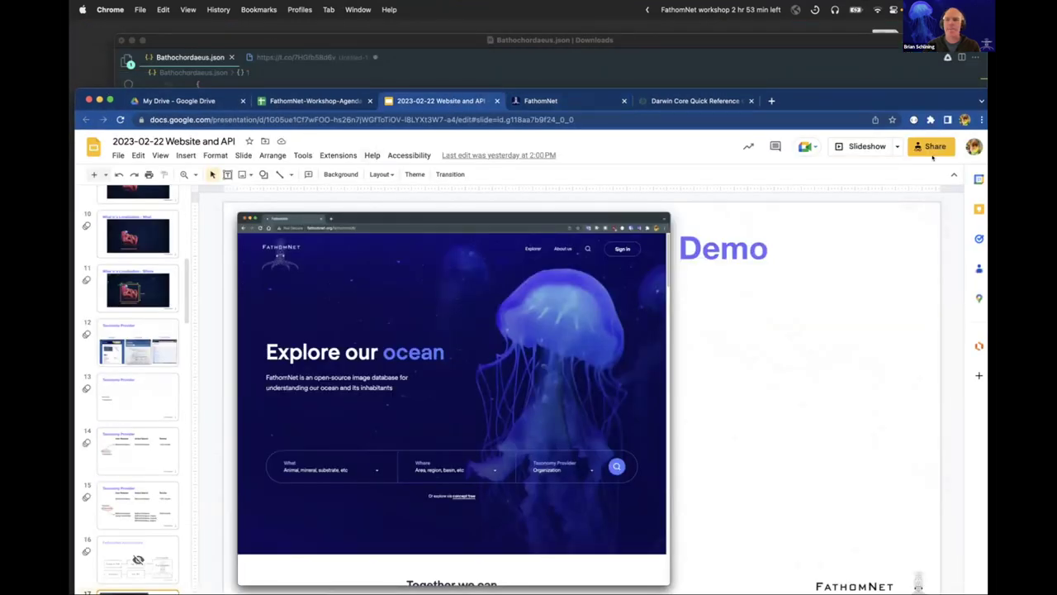
click(859, 146)
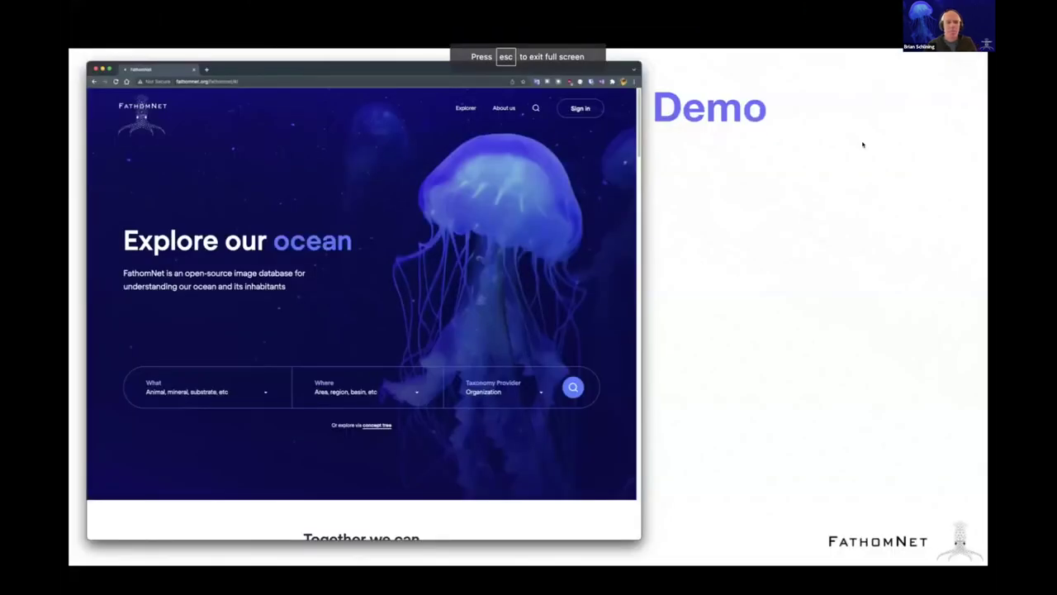
key(Right)
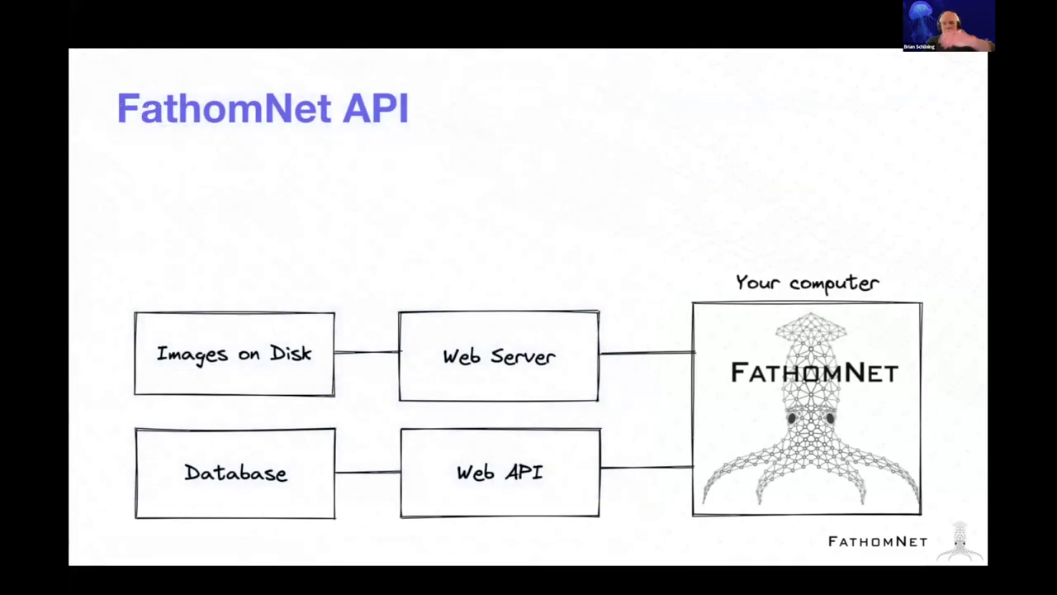
key(Right)
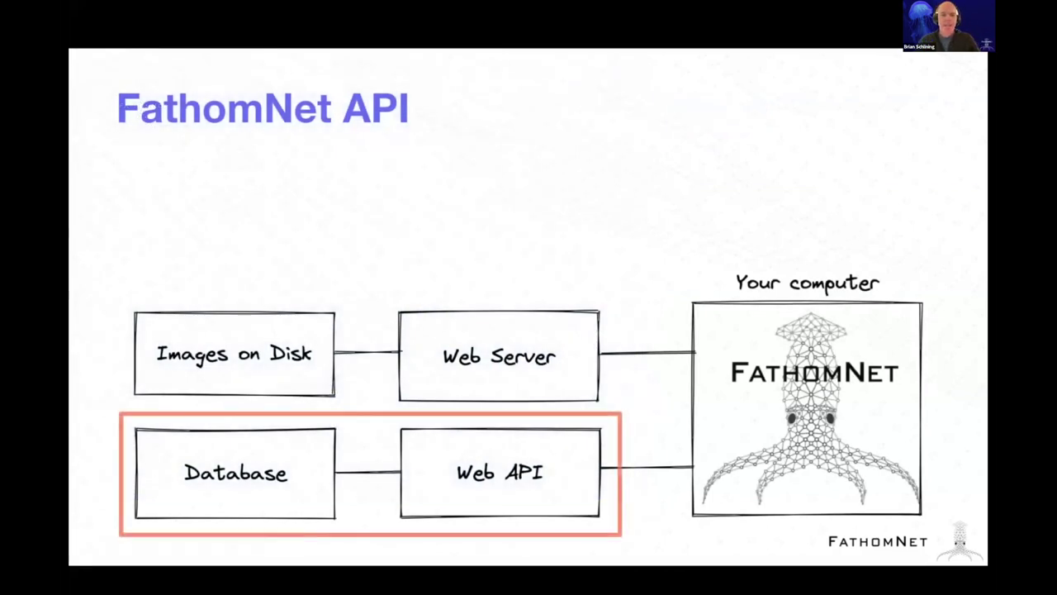